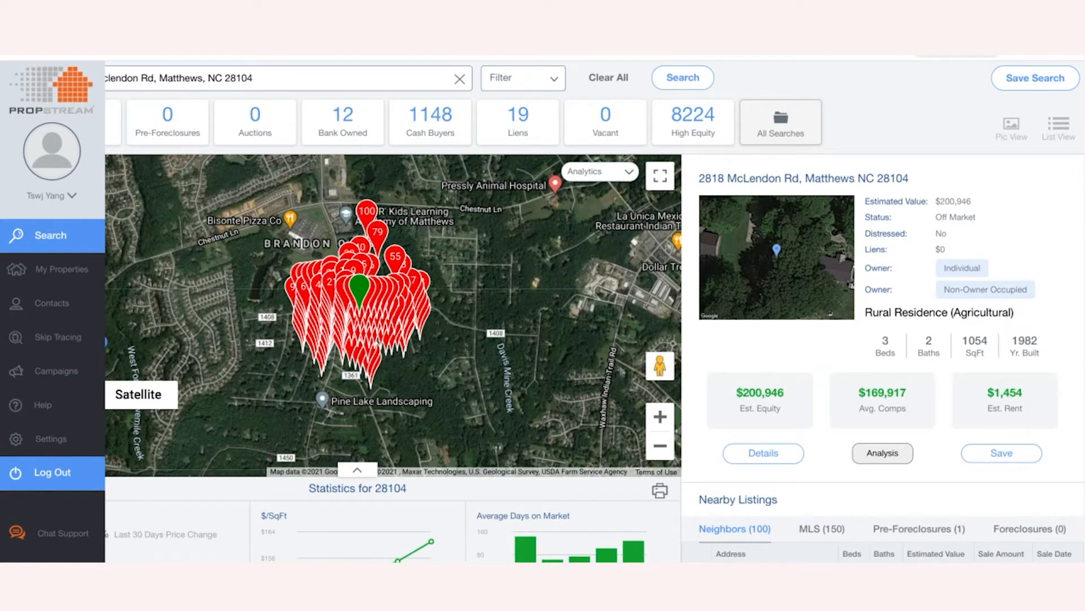
pyautogui.click(268, 78)
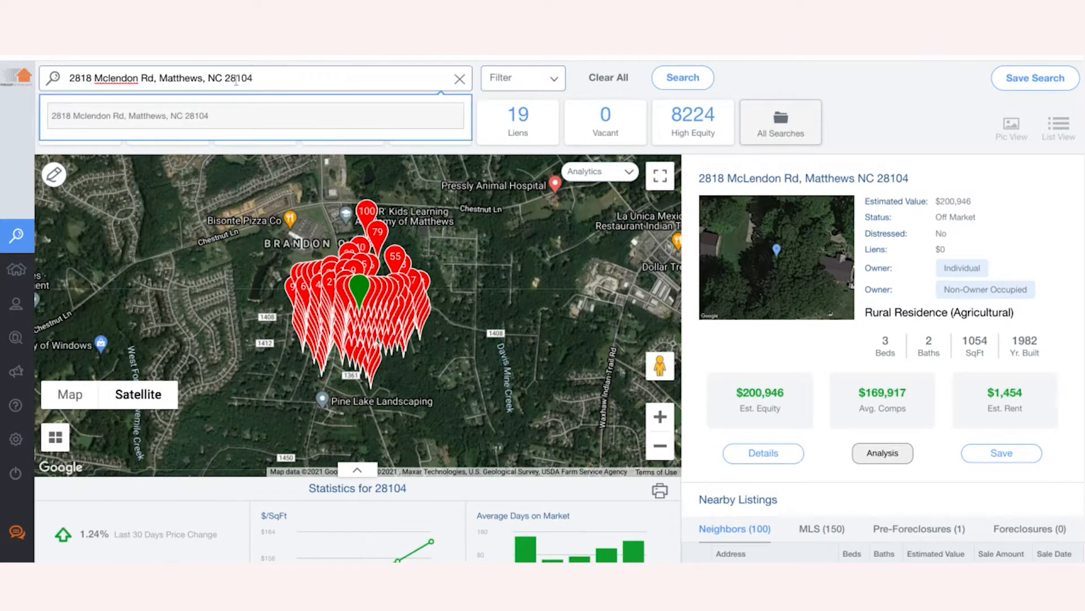
pyautogui.click(136, 116)
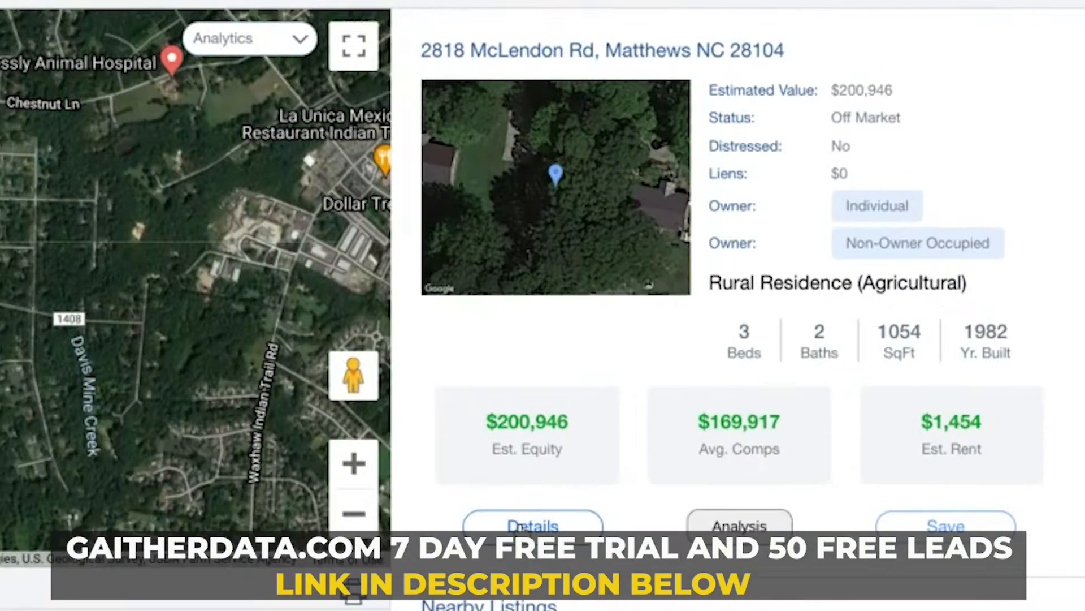
pyautogui.click(758, 454)
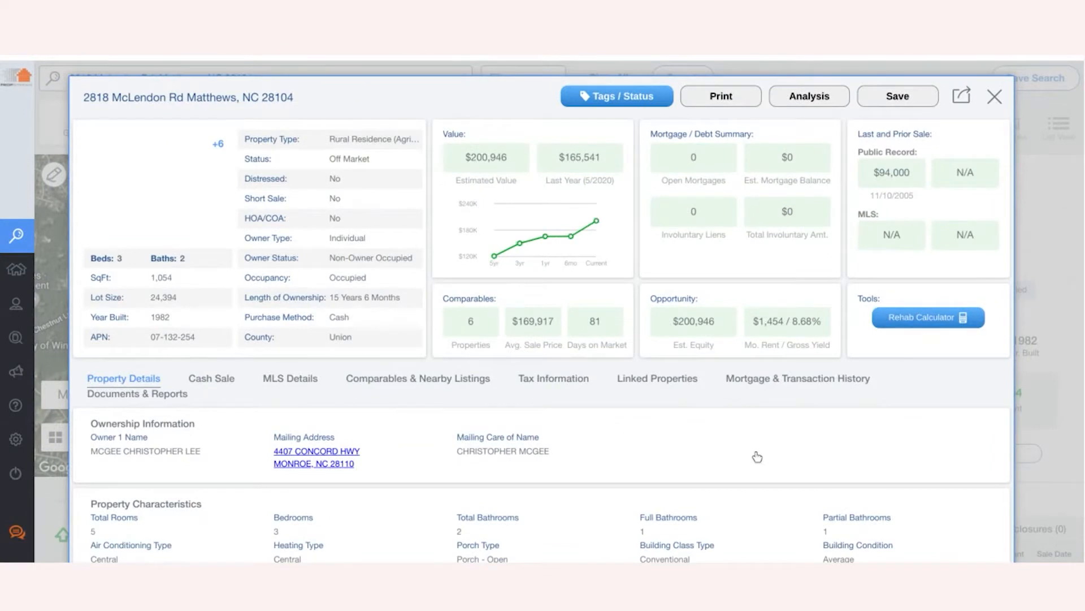
# - Browse the property's photo gallery through Images 4 and 5, then close it
pyautogui.click(162, 198)
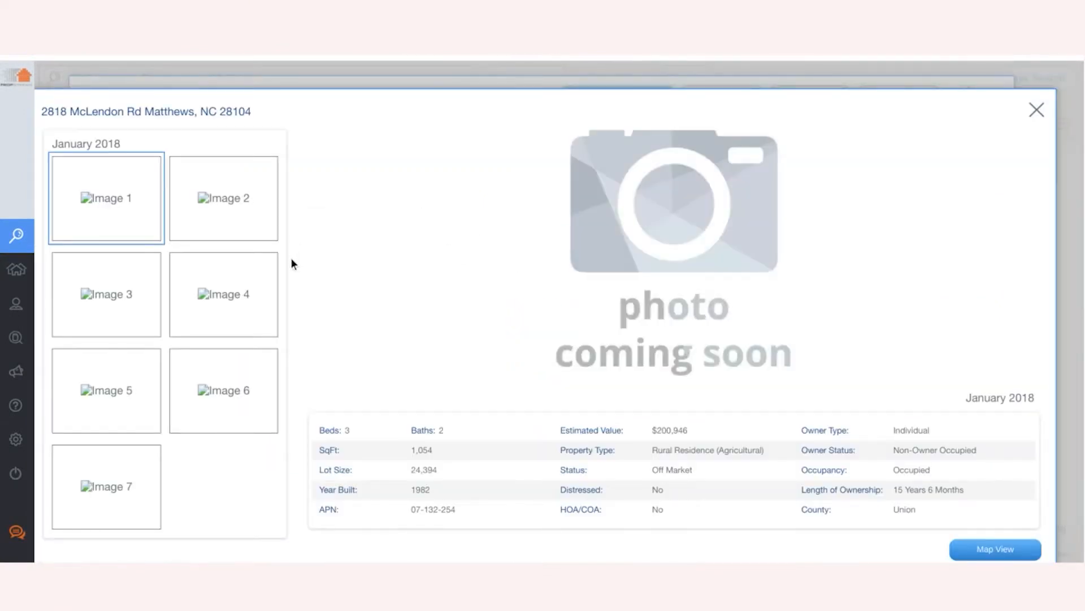
pyautogui.click(192, 294)
pyautogui.click(126, 405)
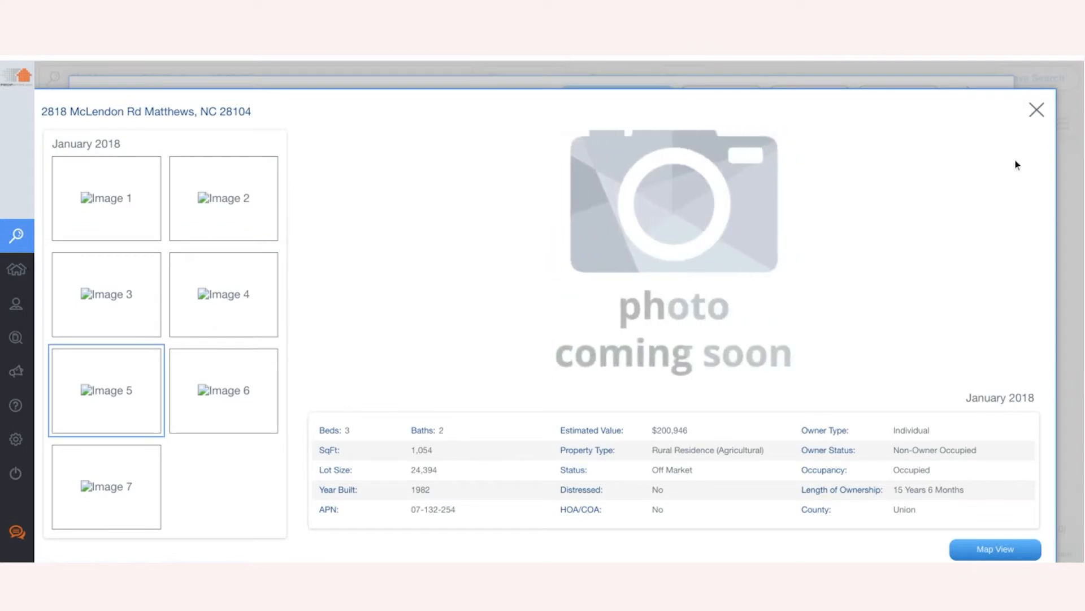
pyautogui.click(1036, 110)
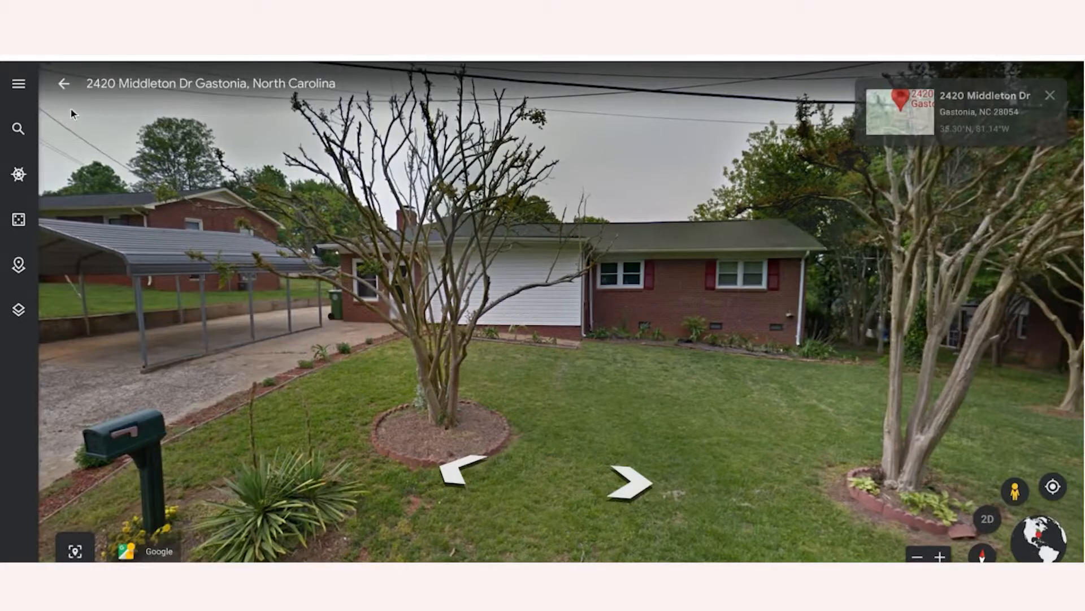
pyautogui.click(18, 128)
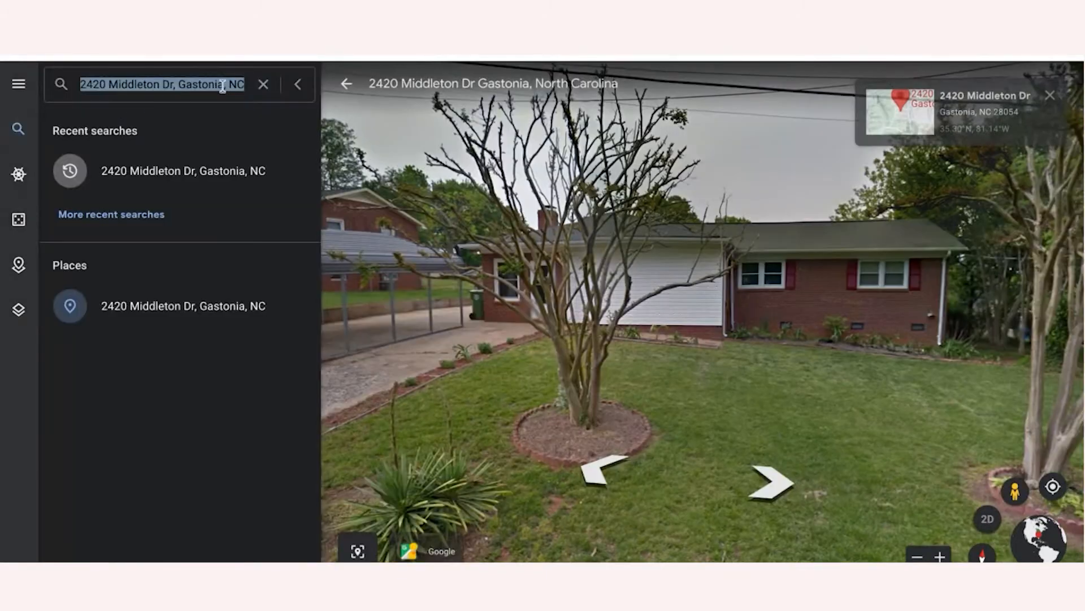
pyautogui.click(263, 84)
pyautogui.press('Return')
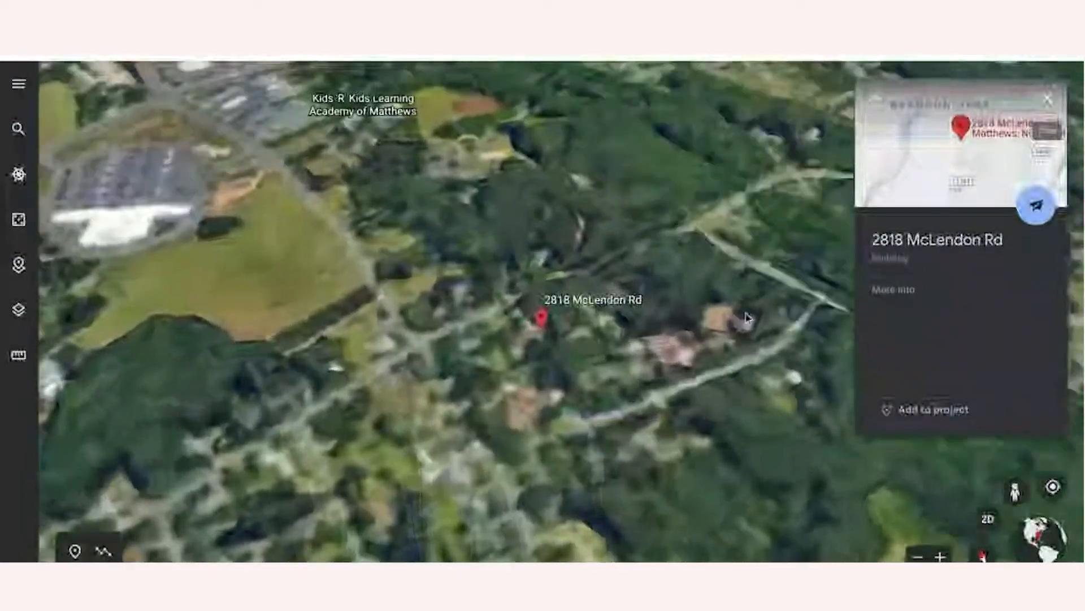
pyautogui.click(1015, 490)
pyautogui.click(499, 323)
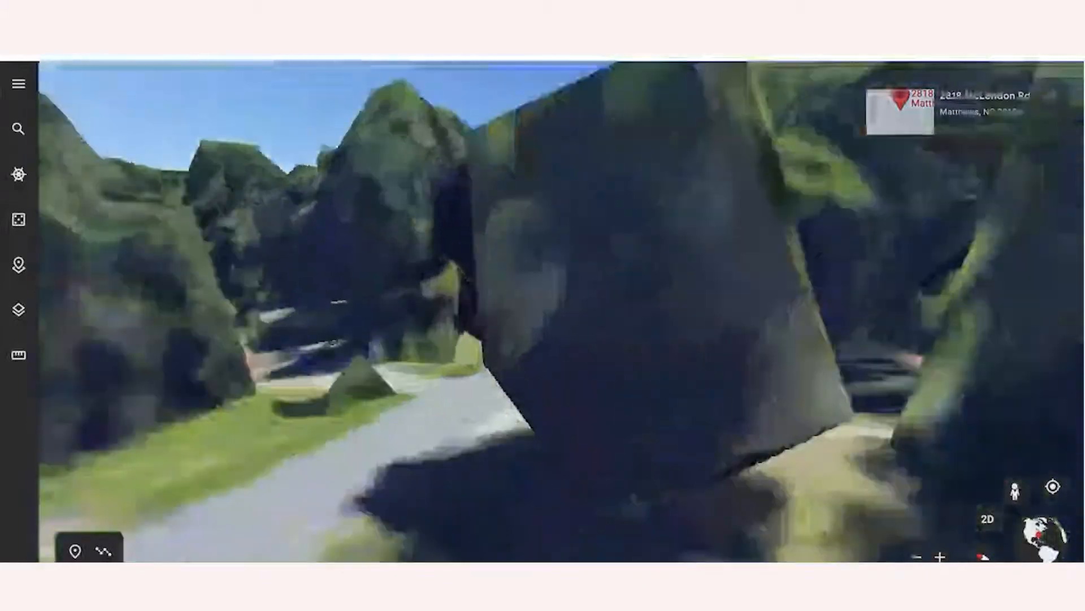
pyautogui.click(62, 86)
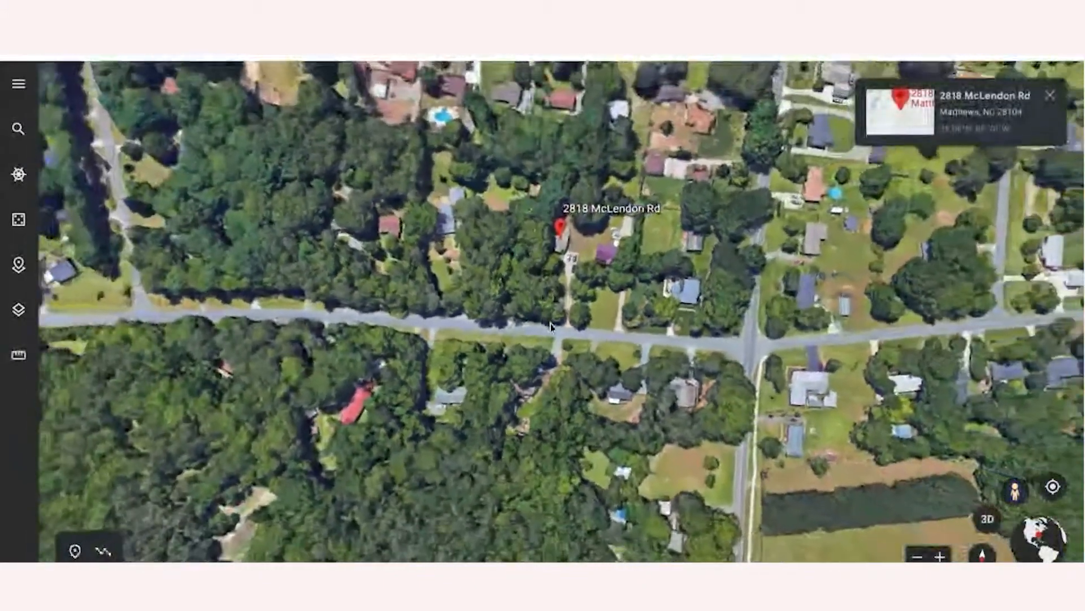
pyautogui.moveTo(1015, 491); pyautogui.dragTo(565, 332)
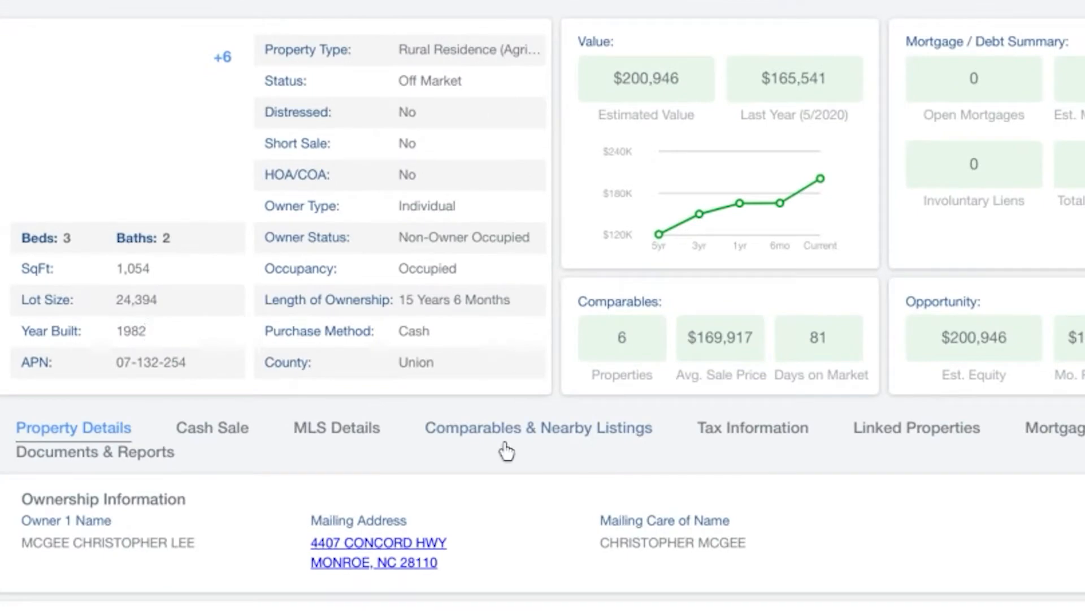
# - Show the property's comparables and limit the search distance to 1 mile
pyautogui.click(519, 446)
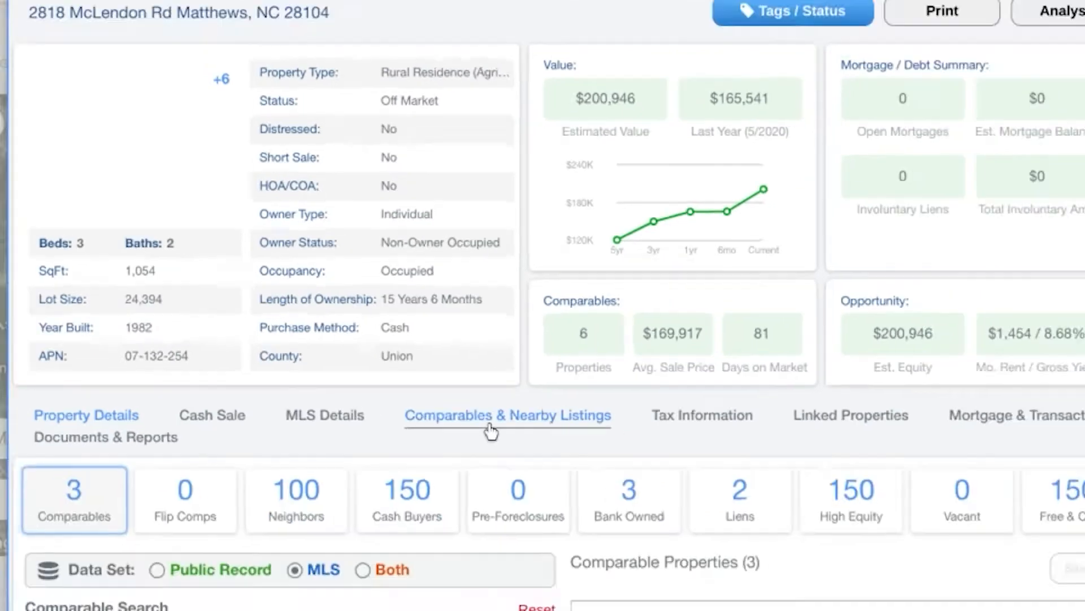
pyautogui.scroll(-1, 412, 451)
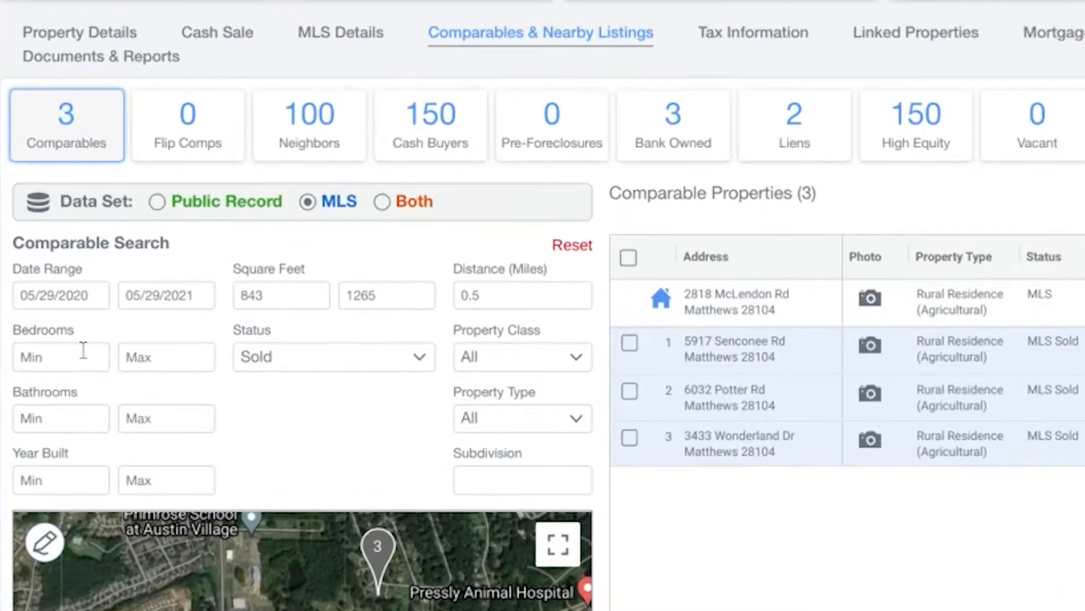
pyautogui.click(490, 299)
pyautogui.write('1')
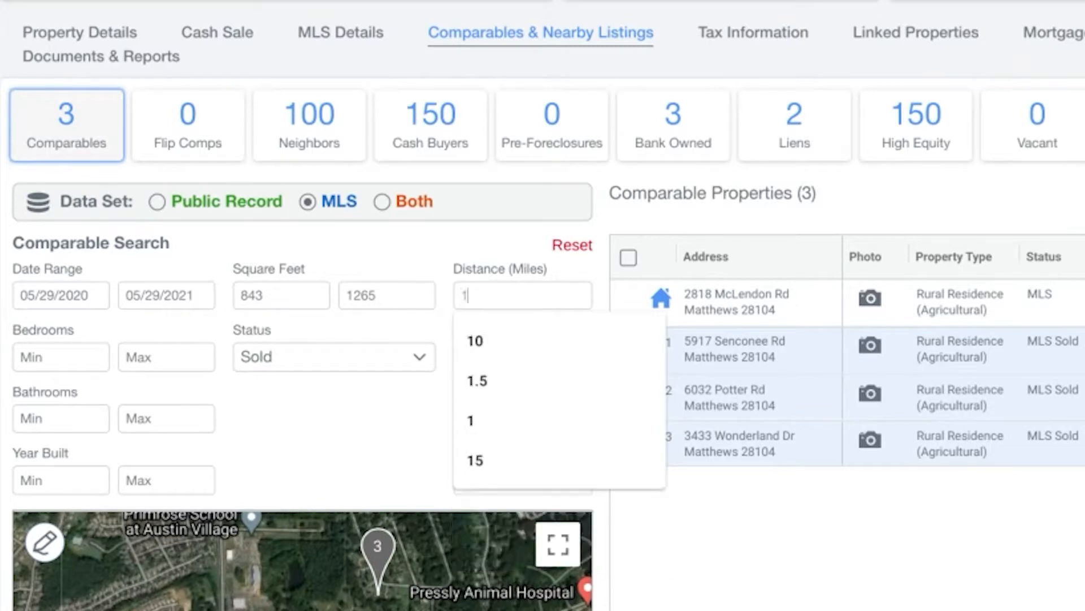
pyautogui.click(471, 418)
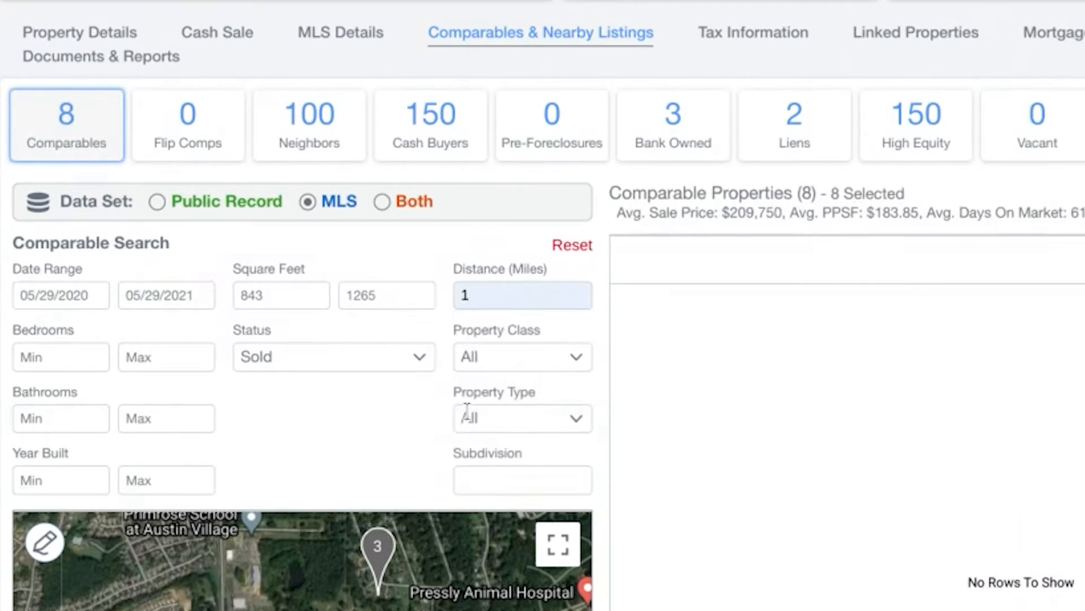
# - Filter comparables to 3–3 bedrooms, 2–2 bathrooms, and year built 1970–1990
pyautogui.click(47, 357)
pyautogui.write('3')
pyautogui.click(125, 361)
pyautogui.write('3')
pyautogui.click(93, 421)
pyautogui.write('2')
pyautogui.click(152, 422)
pyautogui.click(72, 480)
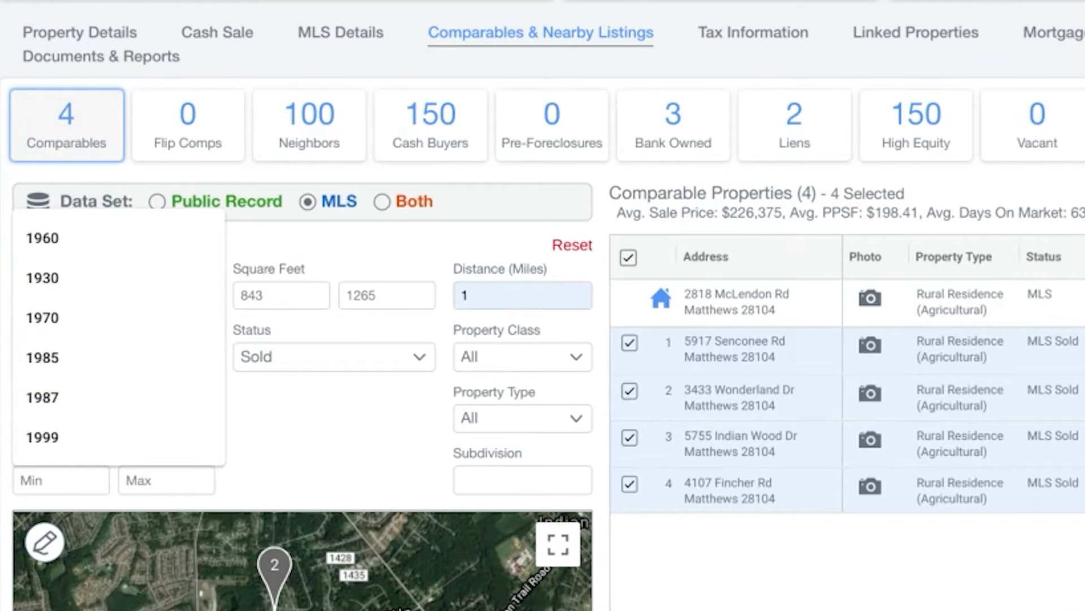
pyautogui.write('1970')
pyautogui.press('Tab')
pyautogui.write('1990')
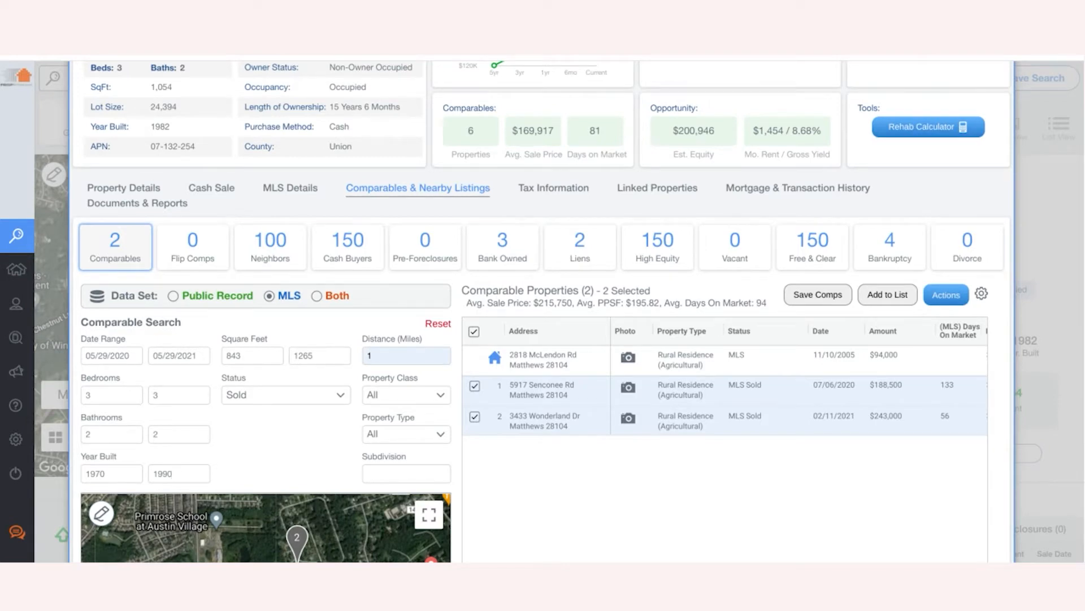
pyautogui.hscroll(5, 725, 376)
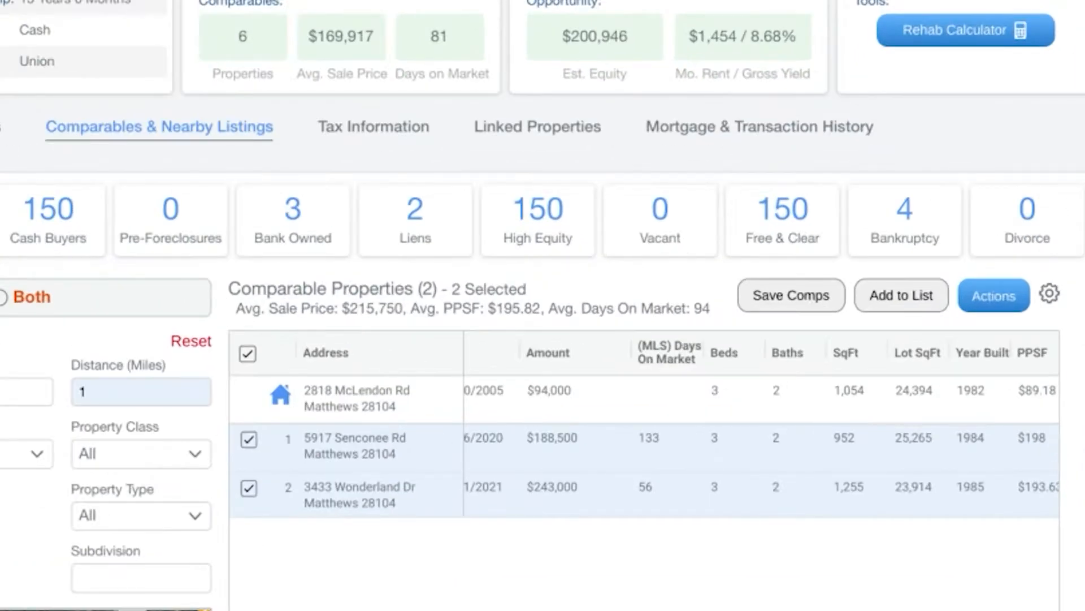
pyautogui.hscroll(3, 762, 416)
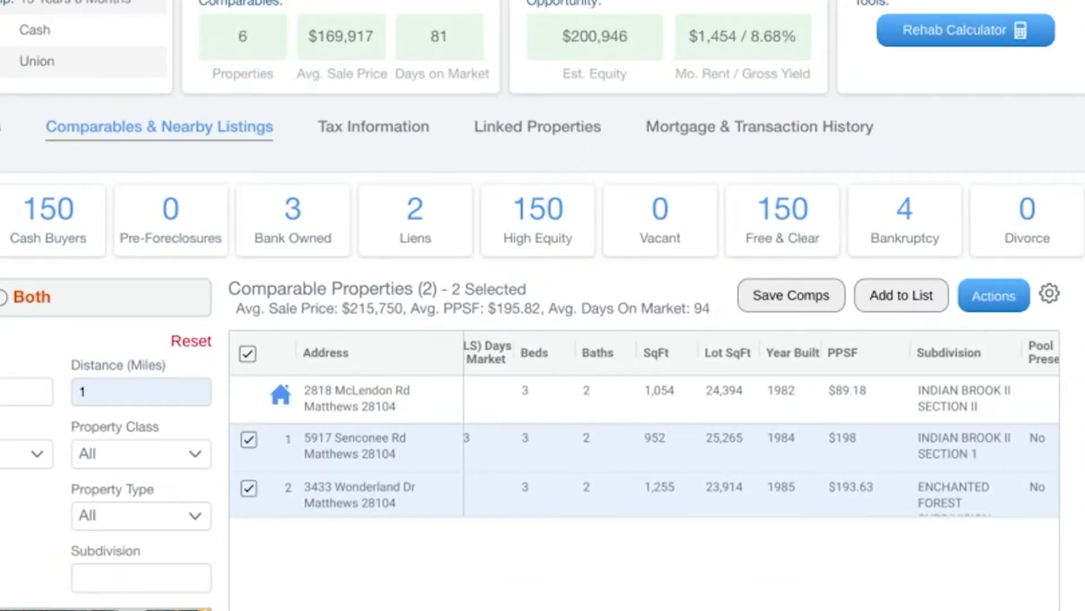
pyautogui.hscroll(3, 762, 428)
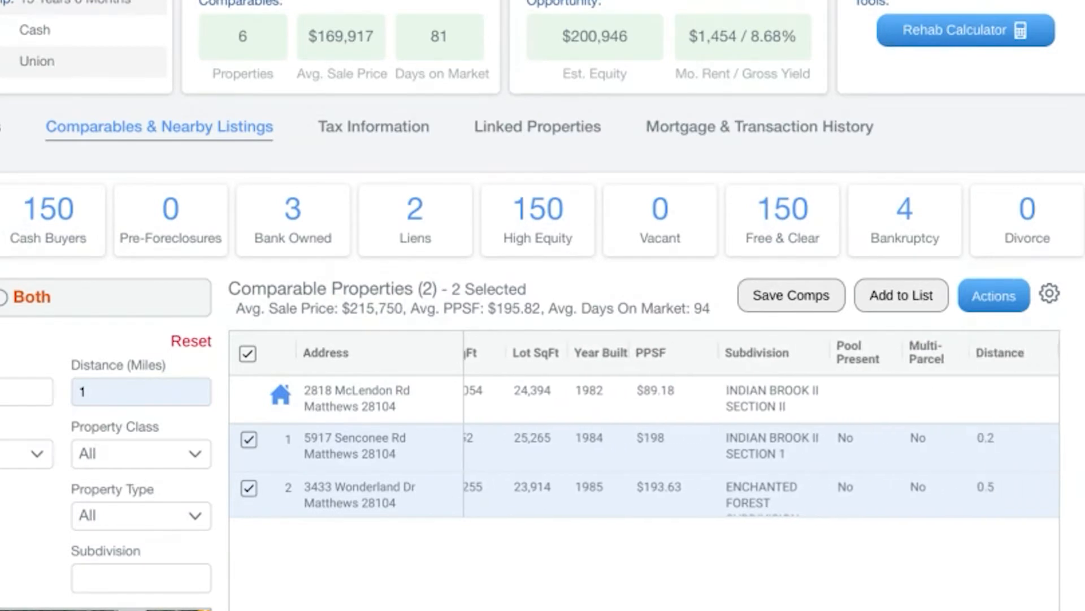
pyautogui.hscroll(-7, 762, 428)
pyautogui.hscroll(-4, 762, 428)
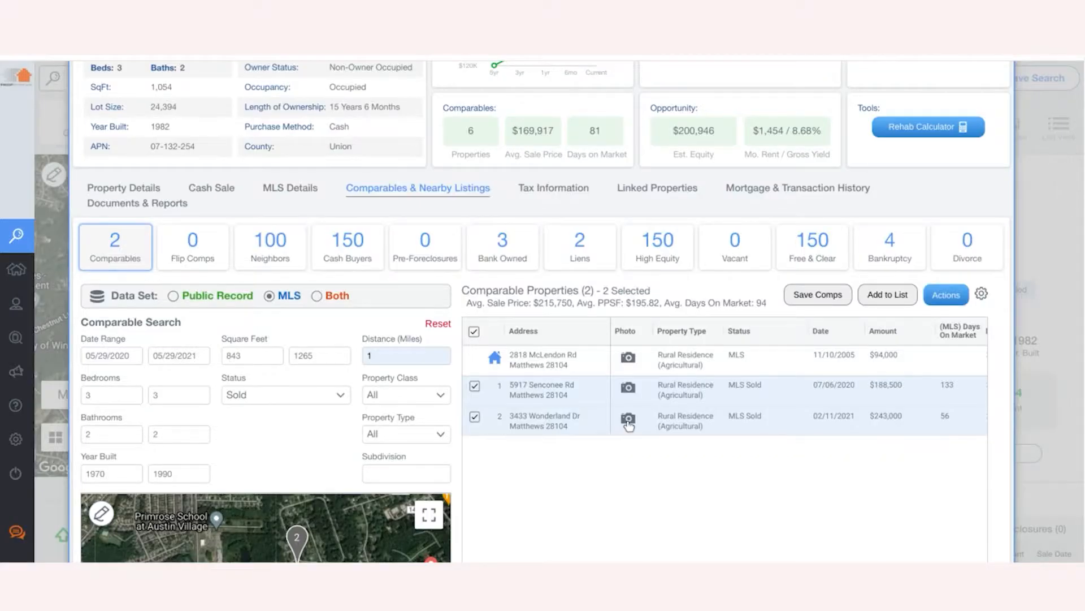
pyautogui.click(628, 419)
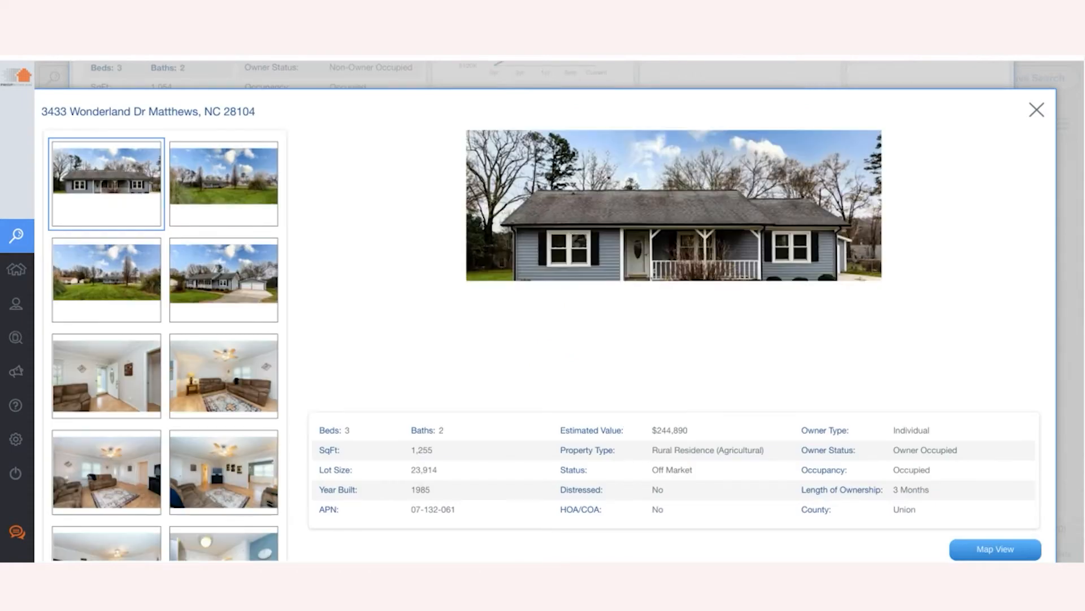
pyautogui.click(185, 382)
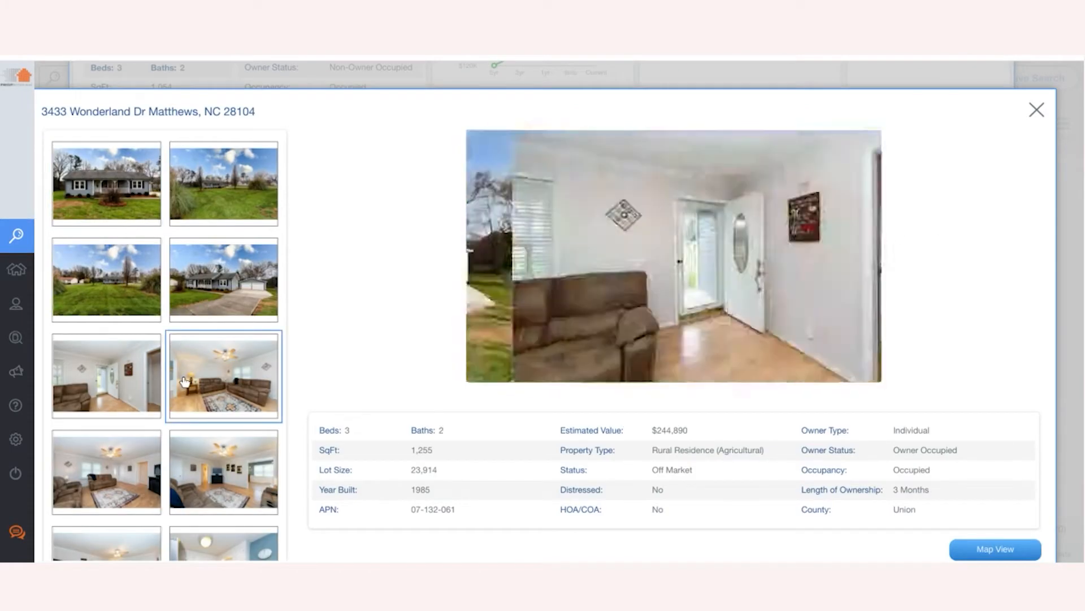
pyautogui.click(99, 298)
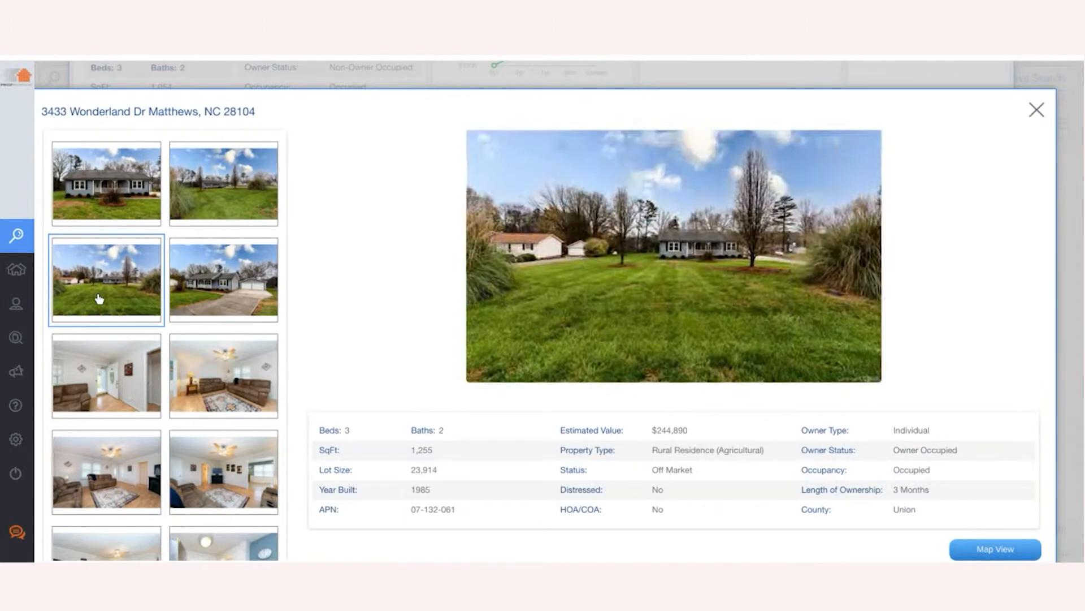
pyautogui.click(100, 360)
pyautogui.click(100, 436)
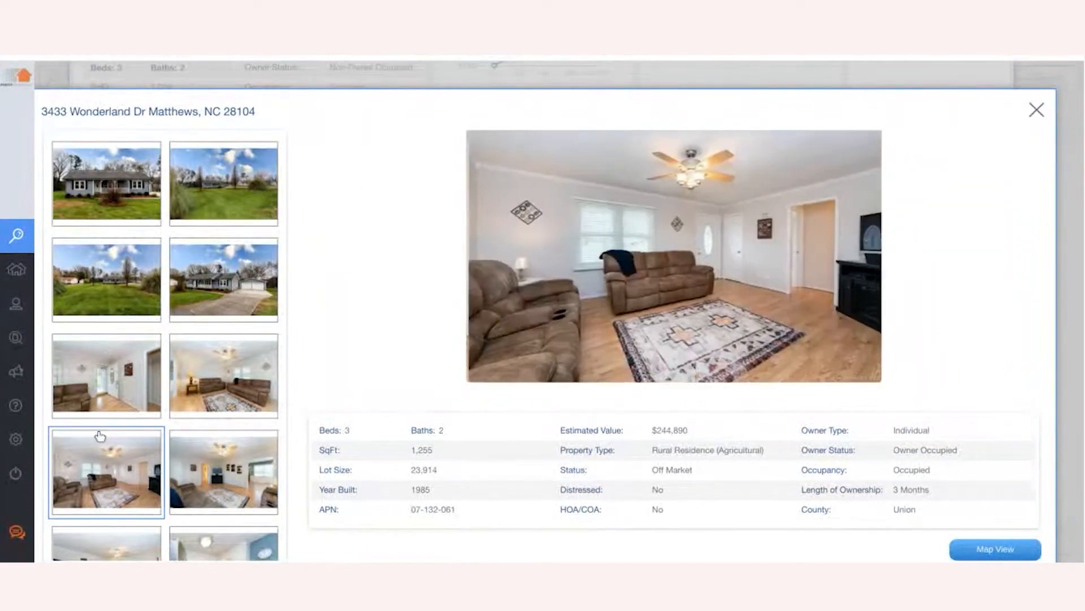
pyautogui.click(99, 534)
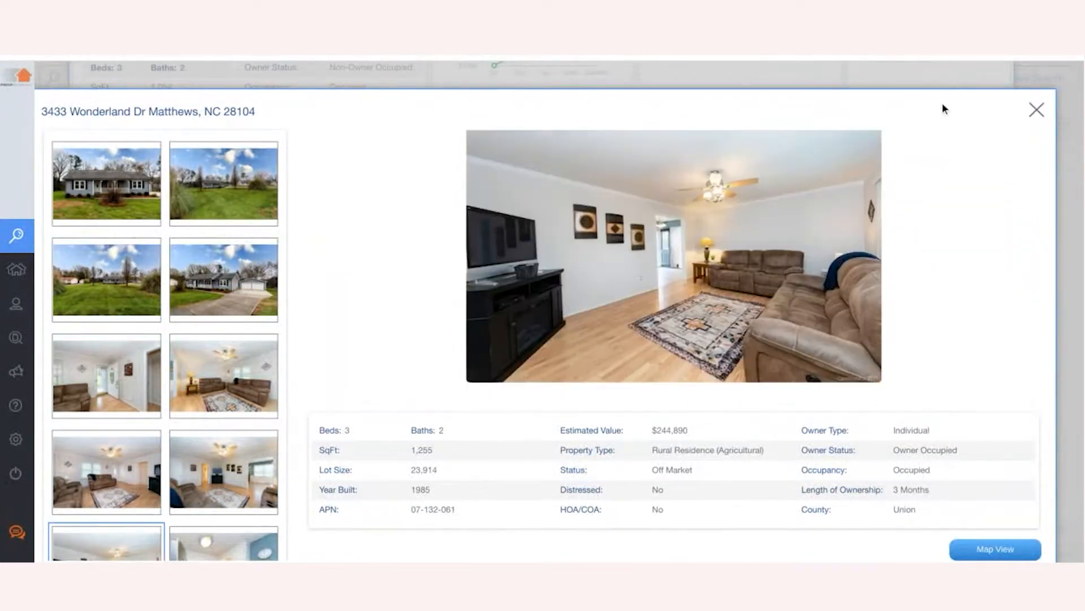
pyautogui.click(1037, 109)
pyautogui.click(632, 396)
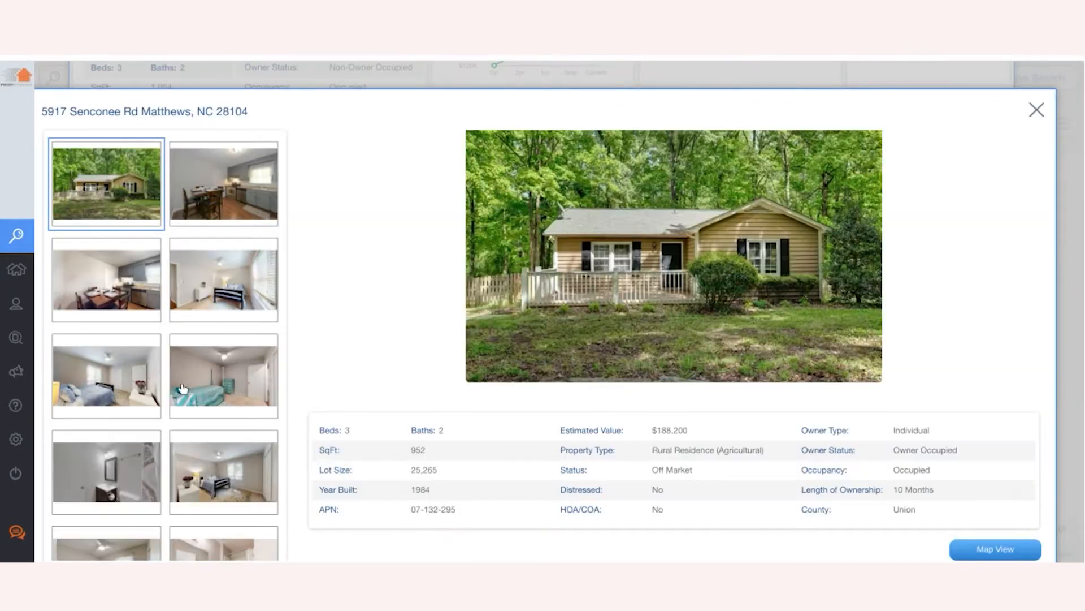
pyautogui.scroll(-3, 182, 388)
pyautogui.scroll(-1, 183, 389)
pyautogui.click(182, 388)
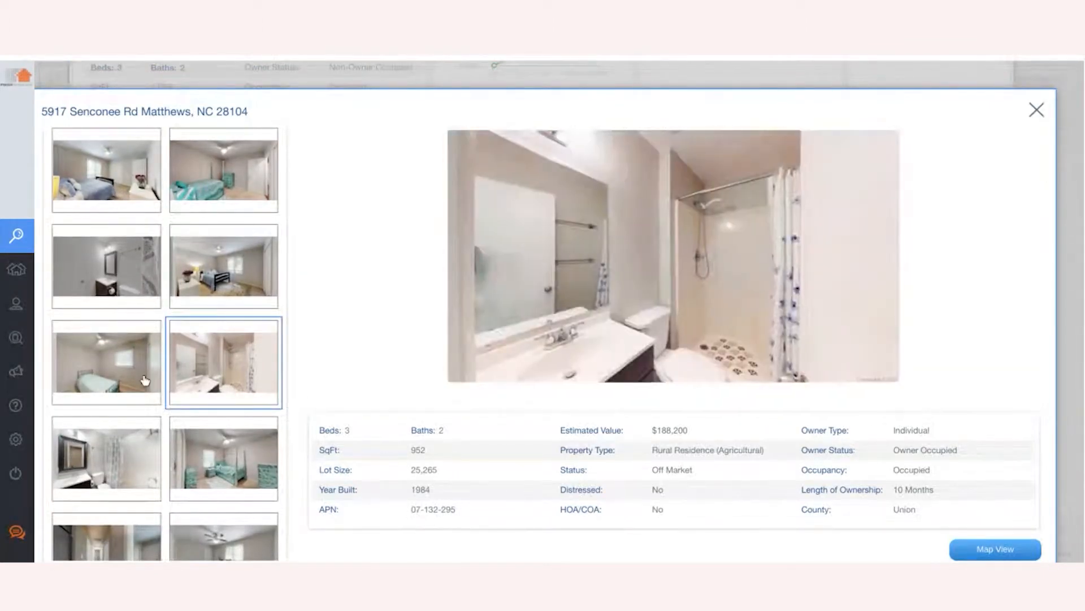
pyautogui.click(145, 380)
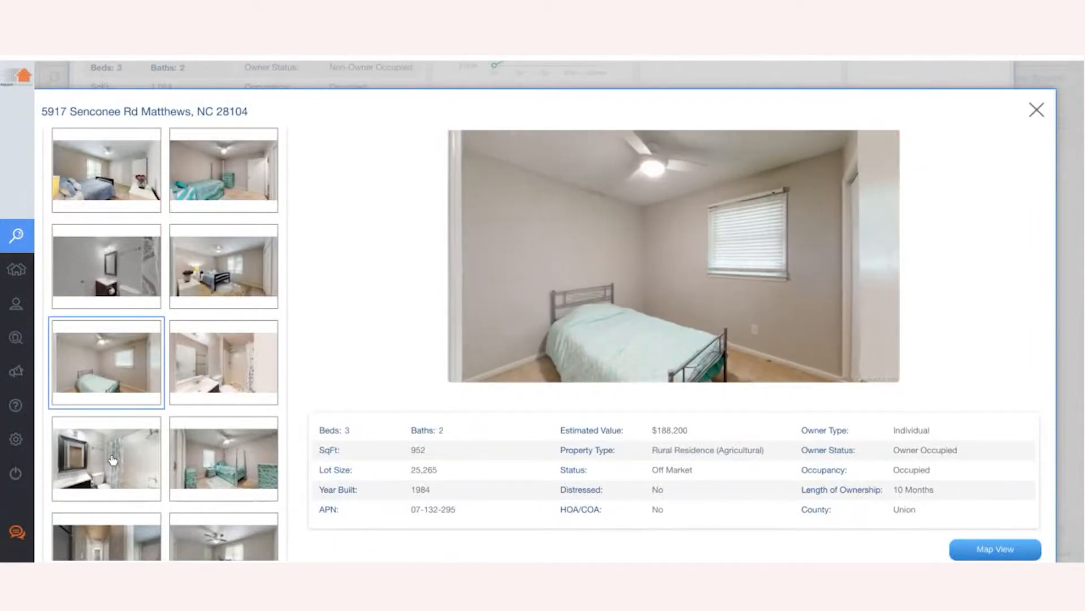
pyautogui.click(113, 459)
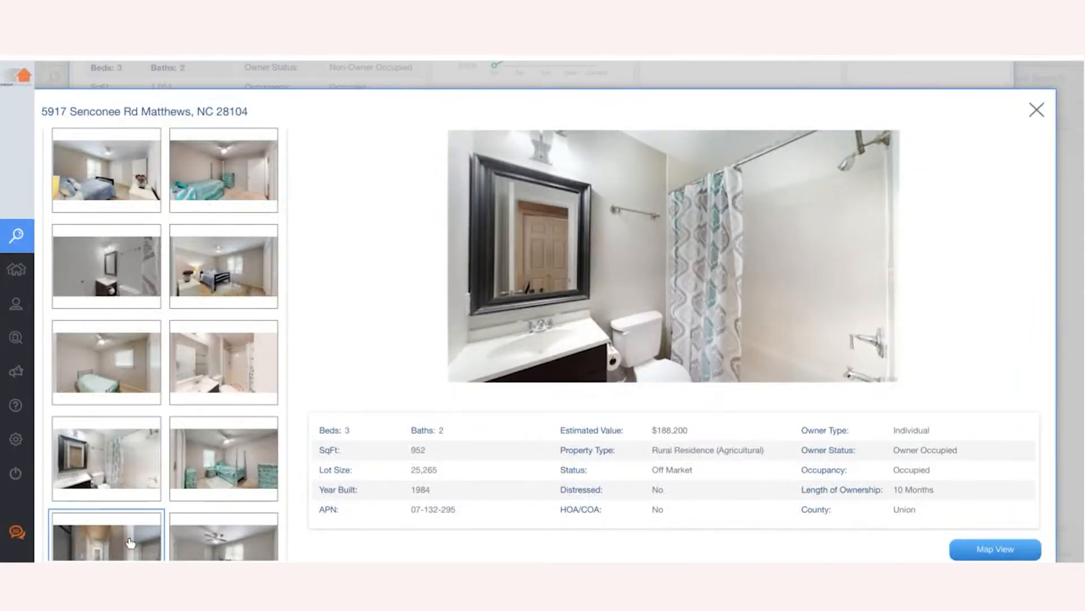
pyautogui.click(130, 543)
pyautogui.click(1037, 110)
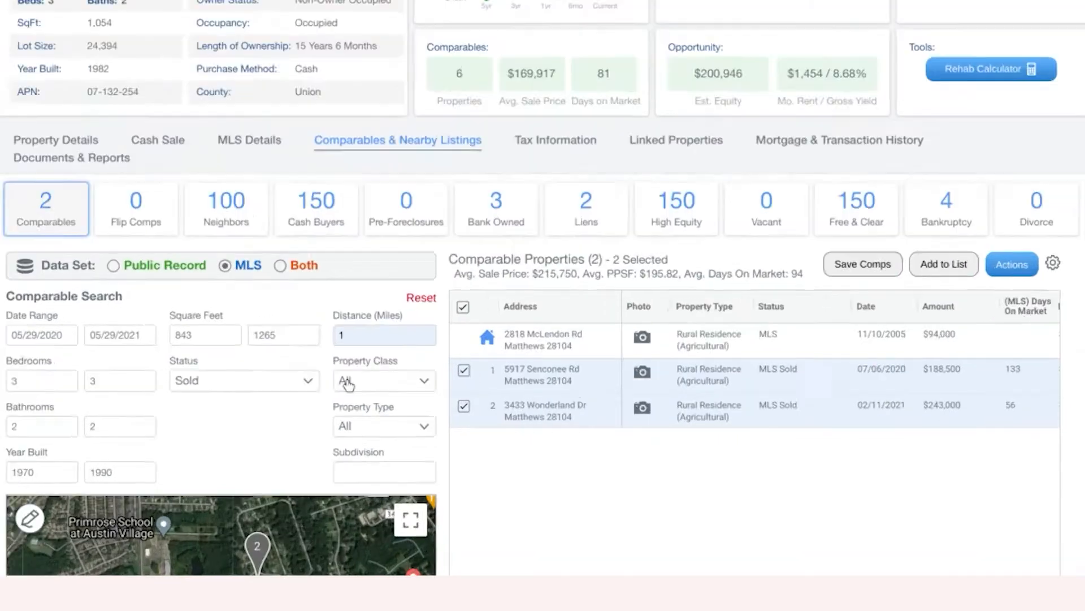
# - Compare the comparables table columns and highlight the subject's 1,054 square footage
pyautogui.click(395, 395)
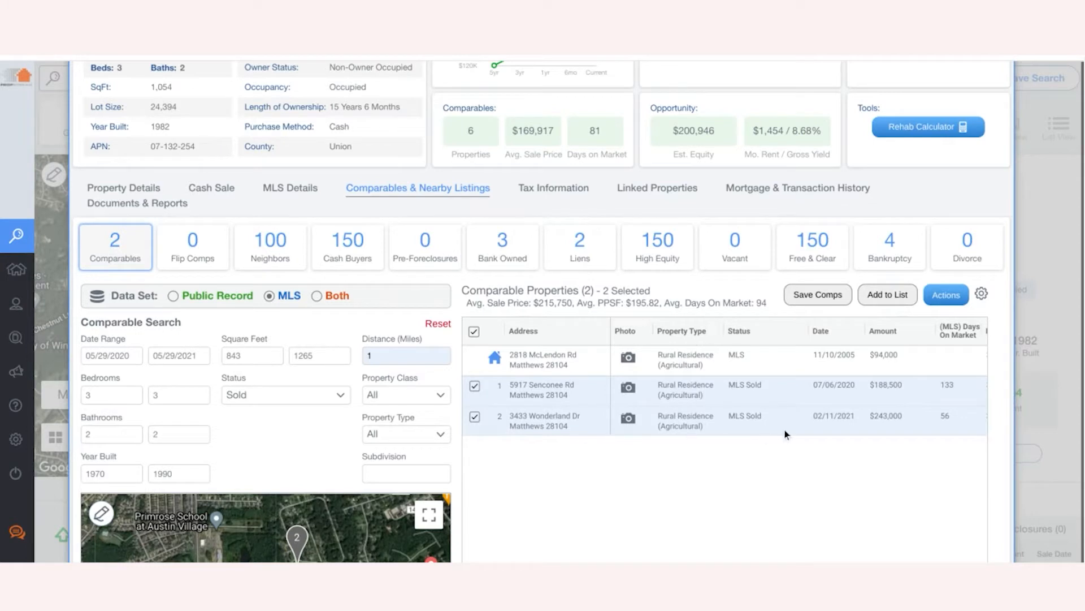
pyautogui.hscroll(5, 900, 457)
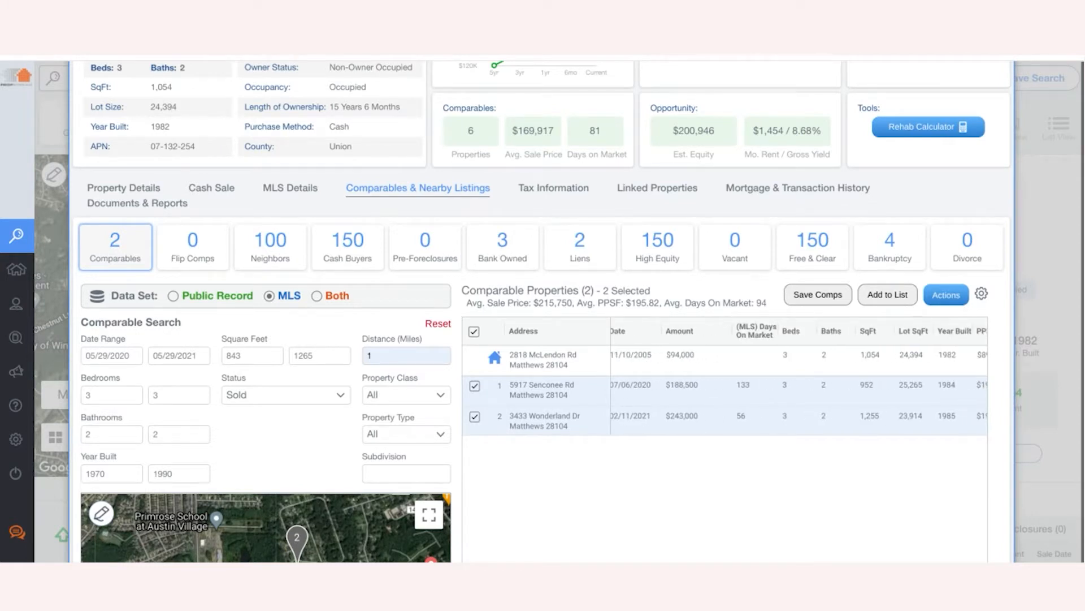
pyautogui.hscroll(-5, 798, 433)
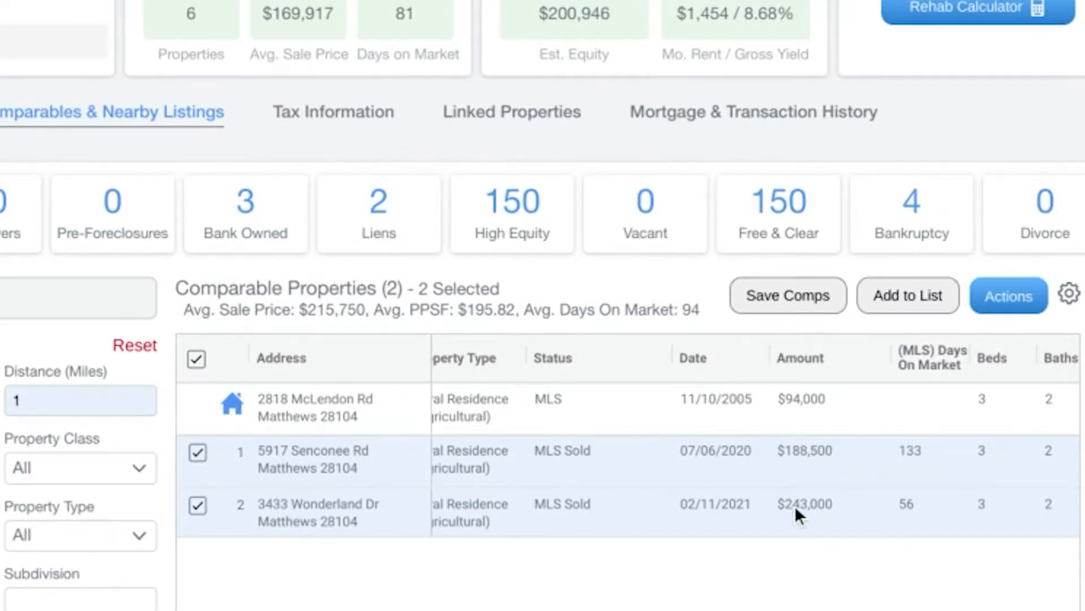
pyautogui.hscroll(5, 746, 500)
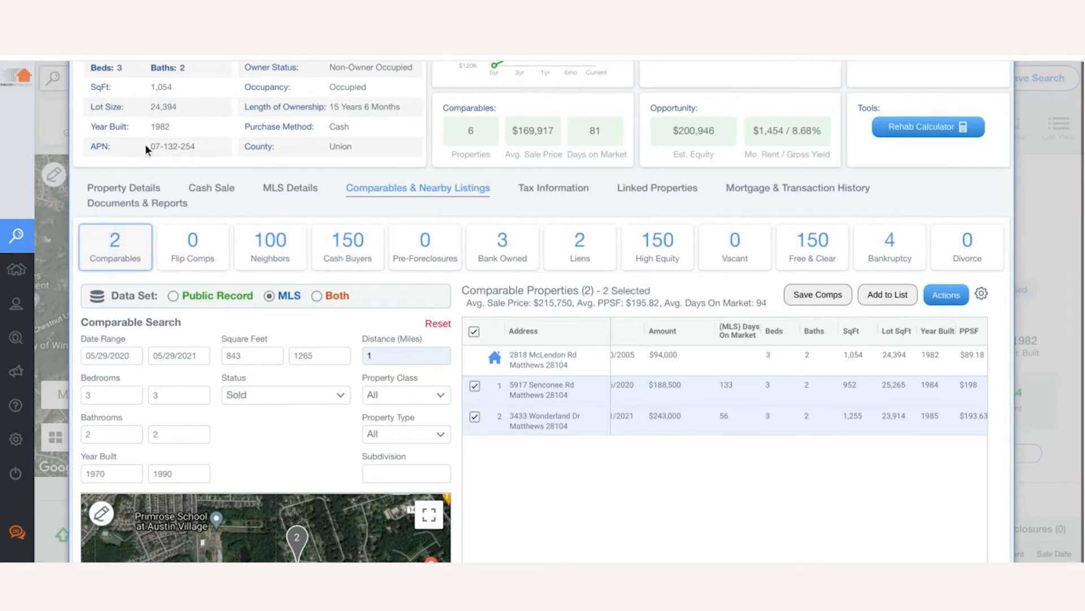
pyautogui.doubleClick(170, 88)
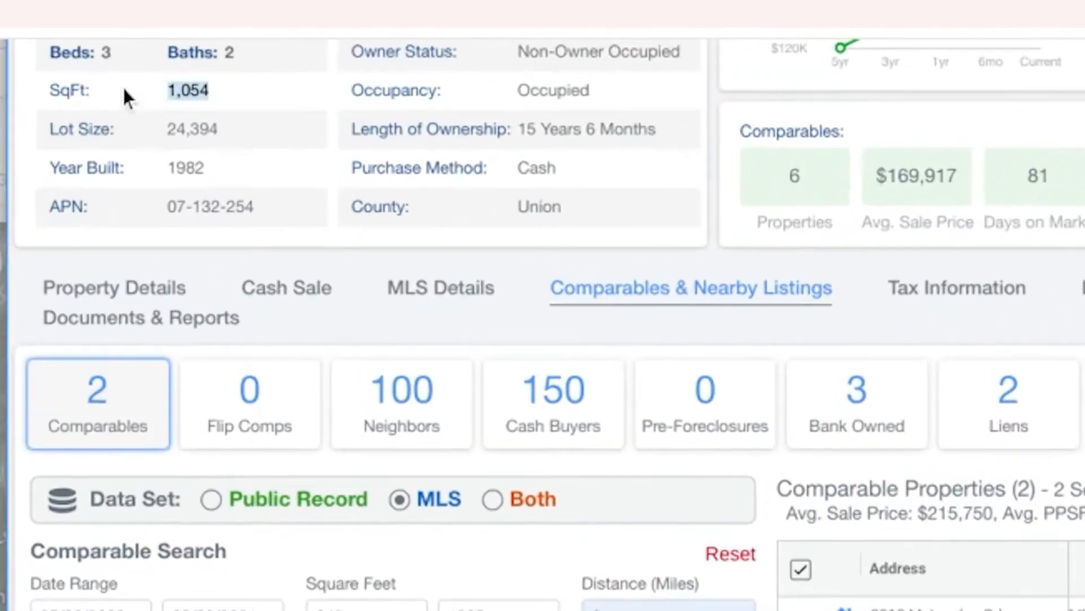
pyautogui.keyDown('shift'); pyautogui.click(55, 91); pyautogui.keyUp('shift')
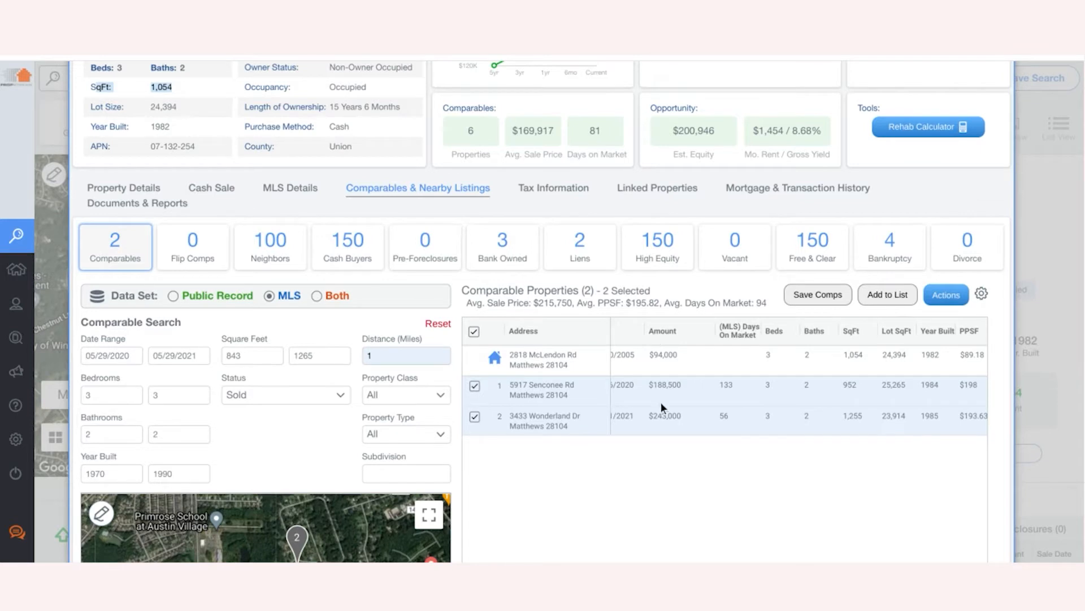
pyautogui.hscroll(4, 661, 402)
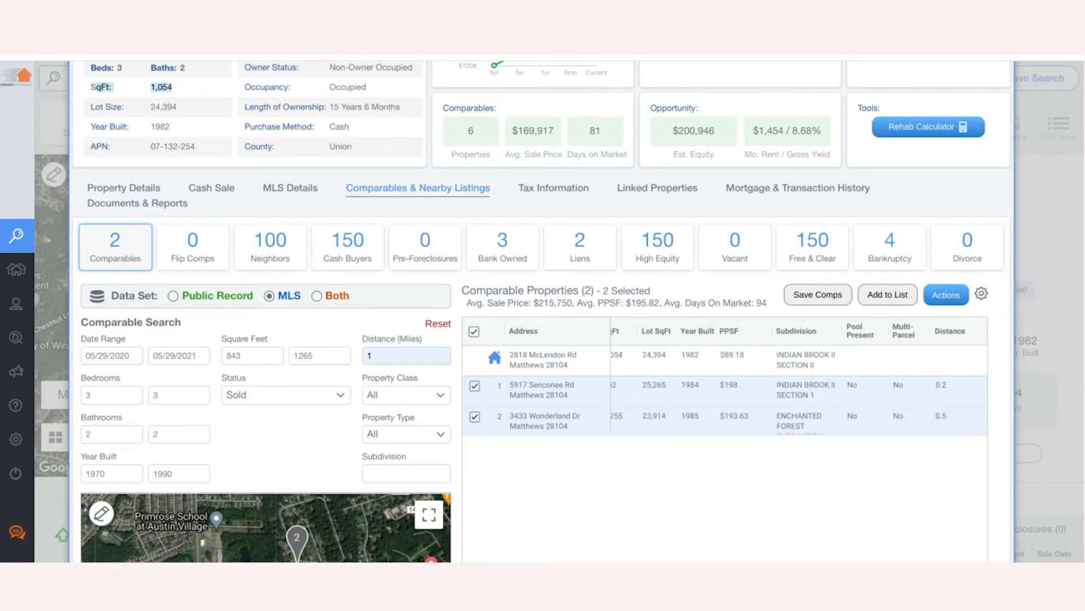
pyautogui.hscroll(-2, 780, 413)
pyautogui.hscroll(-6, 799, 376)
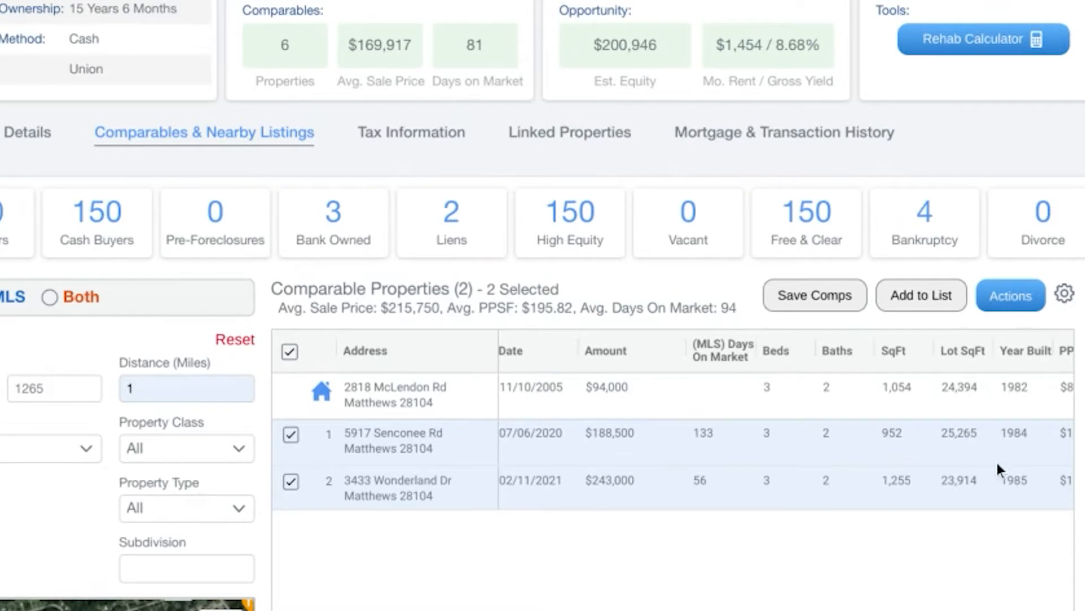
pyautogui.hscroll(5, 1010, 482)
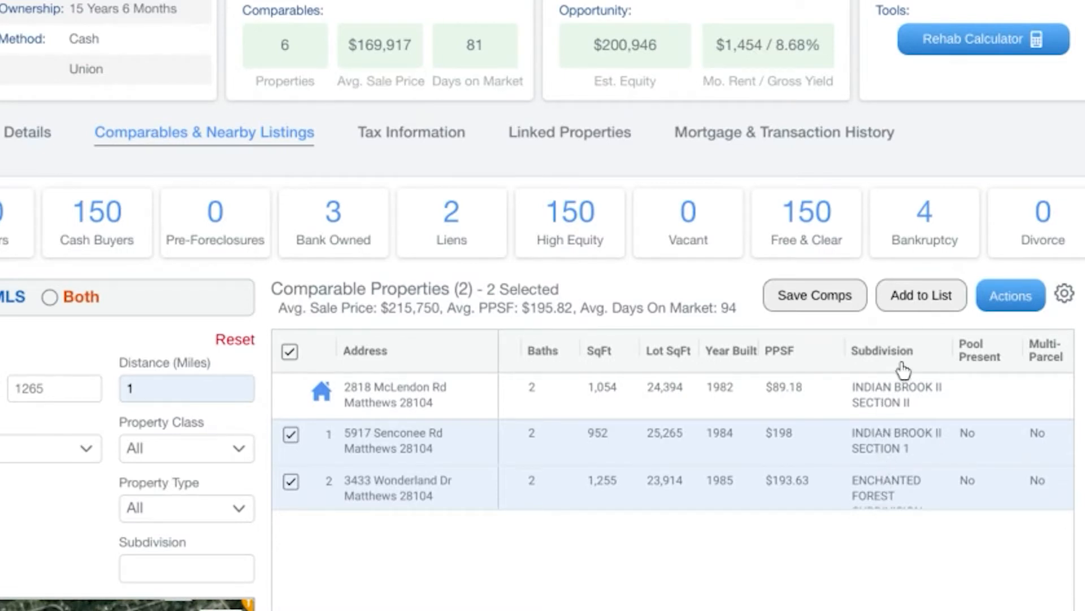
pyautogui.hscroll(-5, 802, 572)
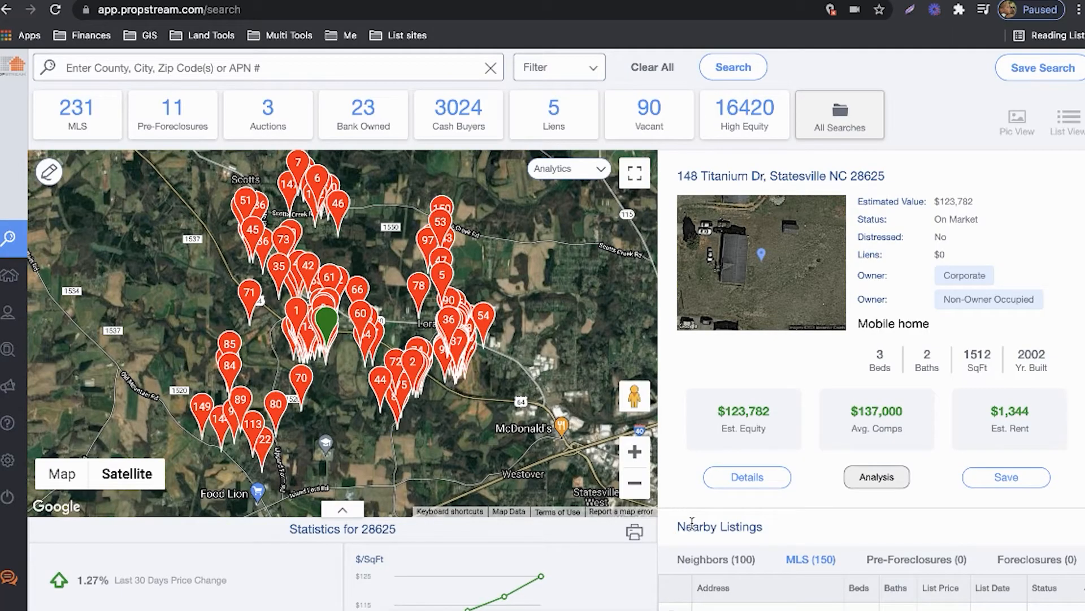
pyautogui.click(162, 69)
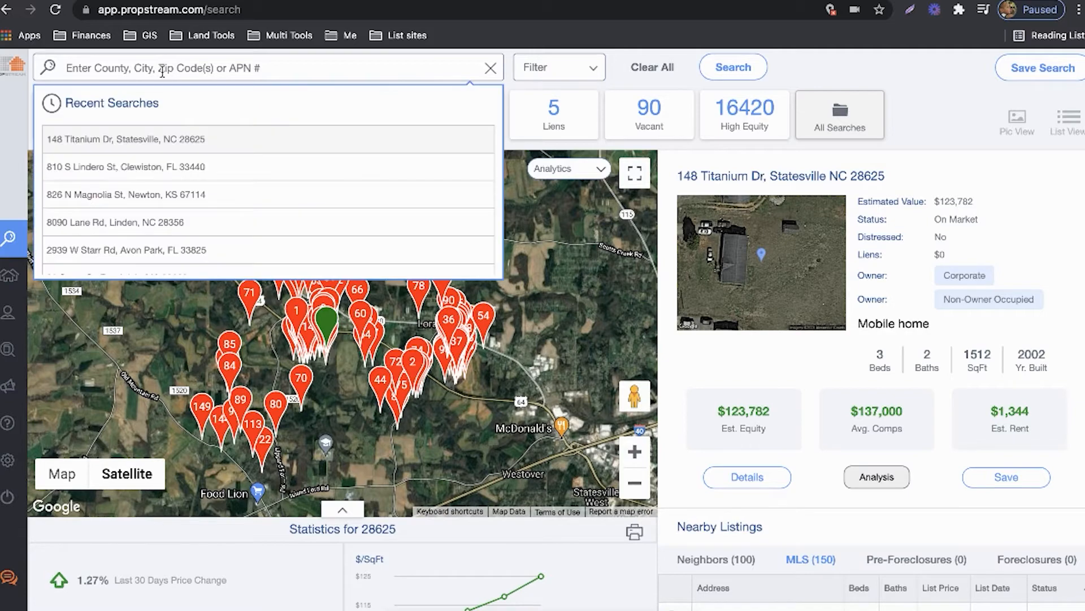
pyautogui.click(148, 141)
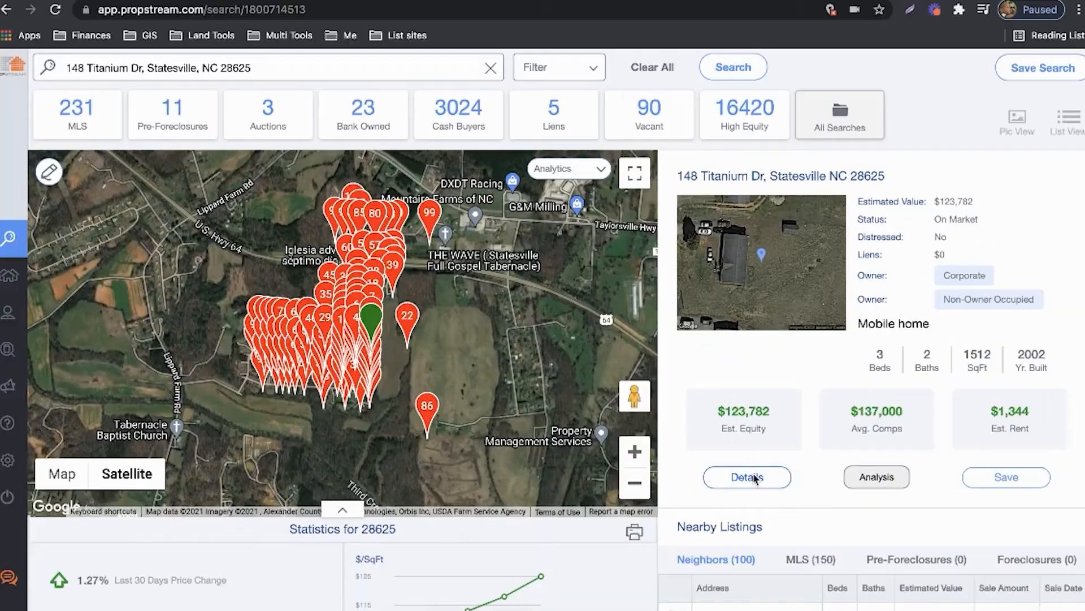
pyautogui.click(741, 477)
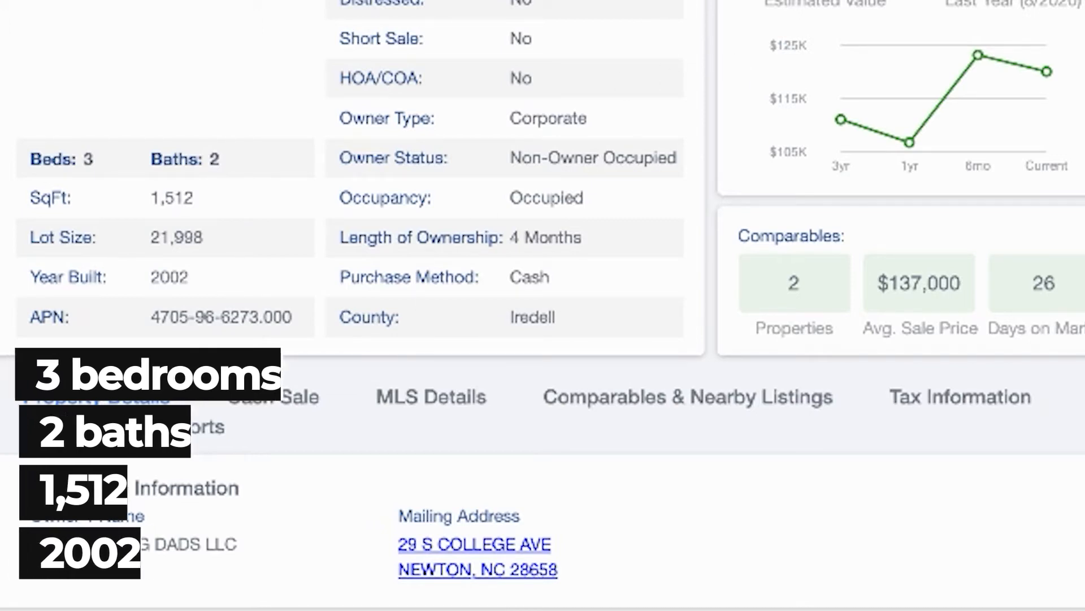
pyautogui.click(435, 394)
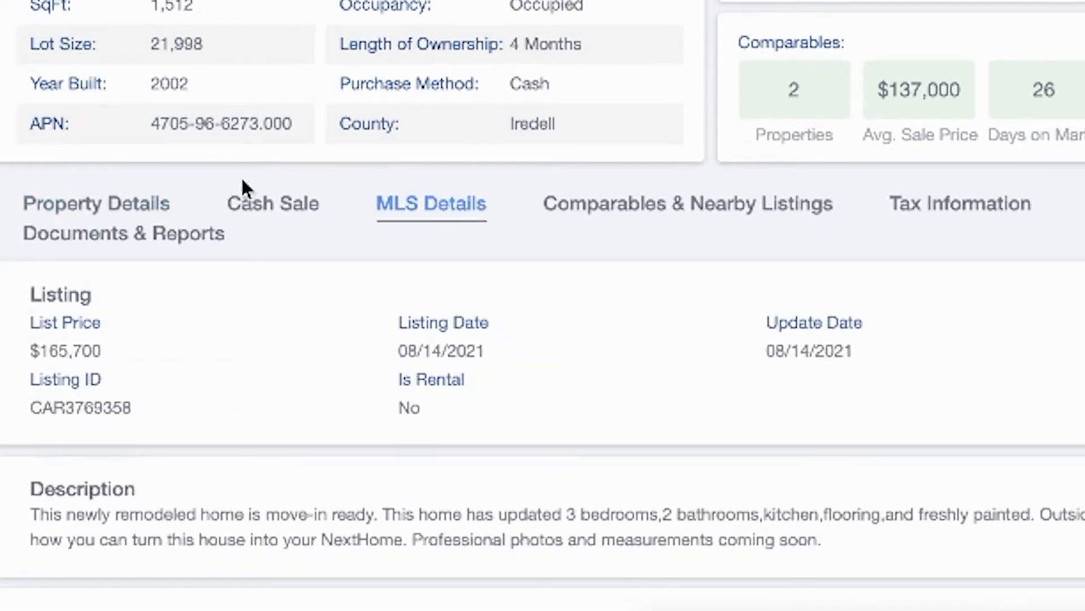
pyautogui.click(601, 198)
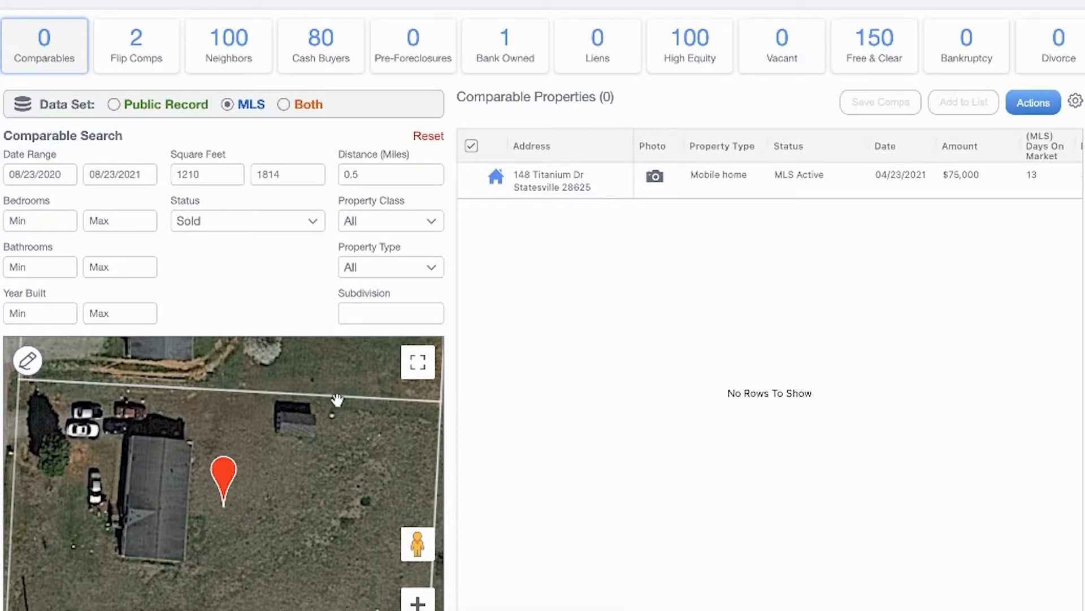
# - Set the comparable distance to 1 mile and bedrooms to 3–3
pyautogui.scroll(-1, 497, 335)
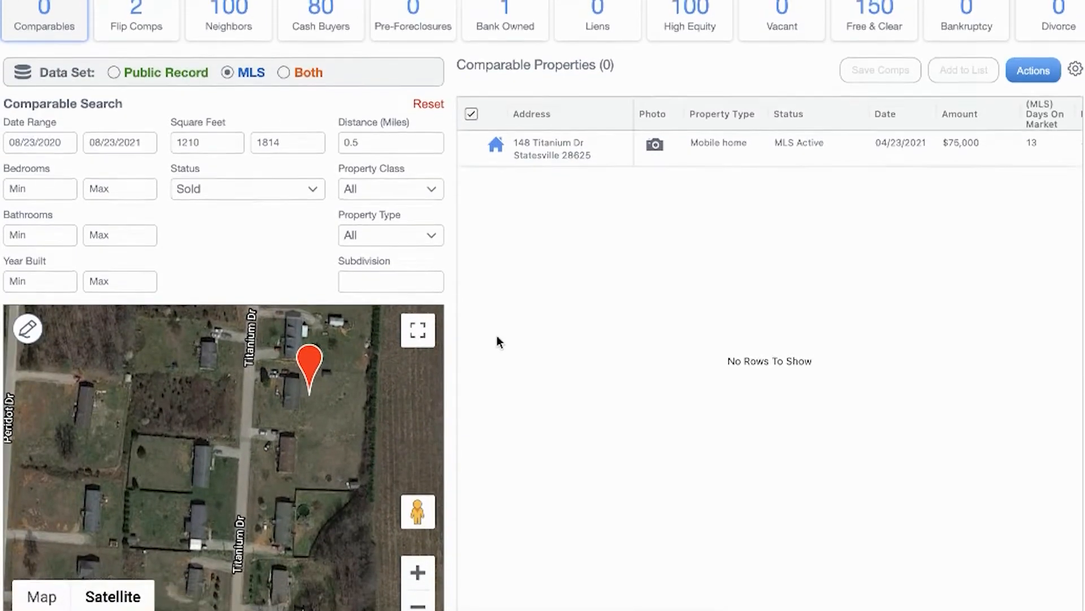
pyautogui.scroll(2, 497, 335)
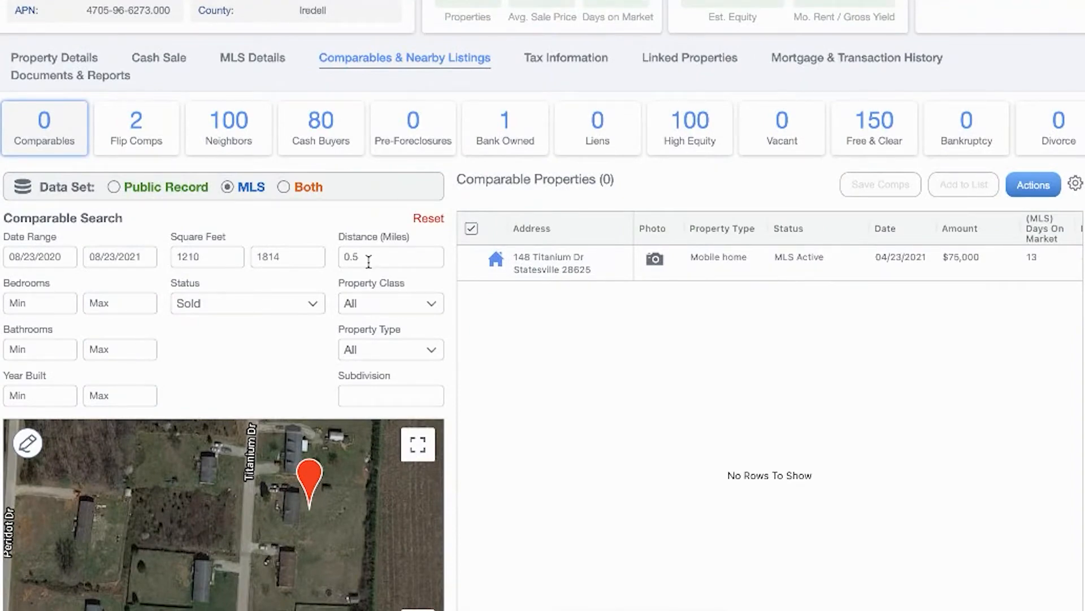
pyautogui.click(368, 261)
pyautogui.write('1')
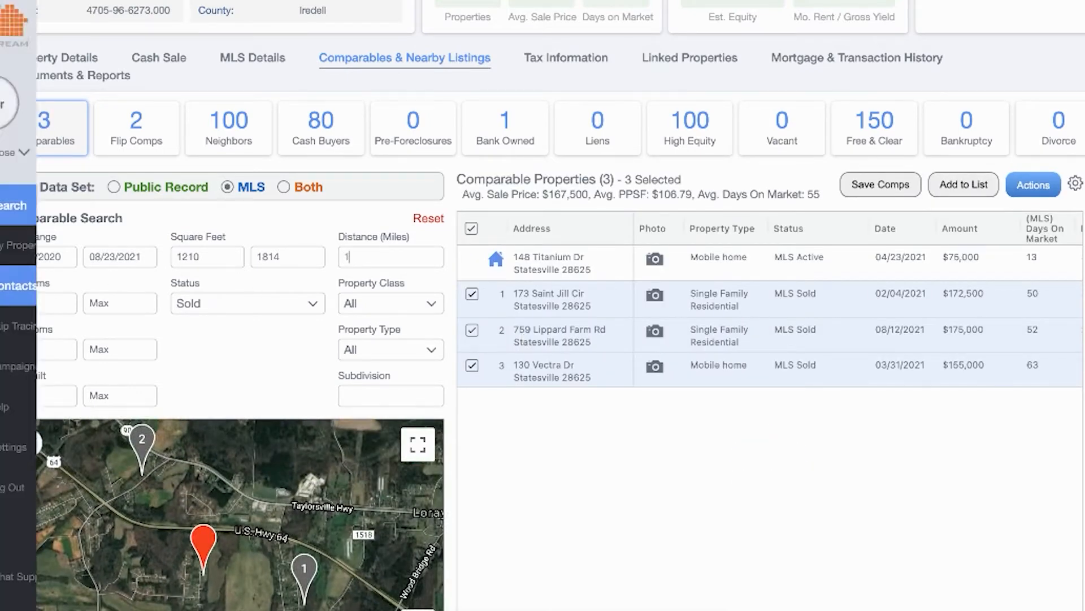
pyautogui.click(68, 305)
pyautogui.write('3')
pyautogui.click(122, 302)
pyautogui.write('3')
# - Set bathrooms to 2–2 and year built minimum 1995 with no maximum
pyautogui.click(51, 349)
pyautogui.write('2')
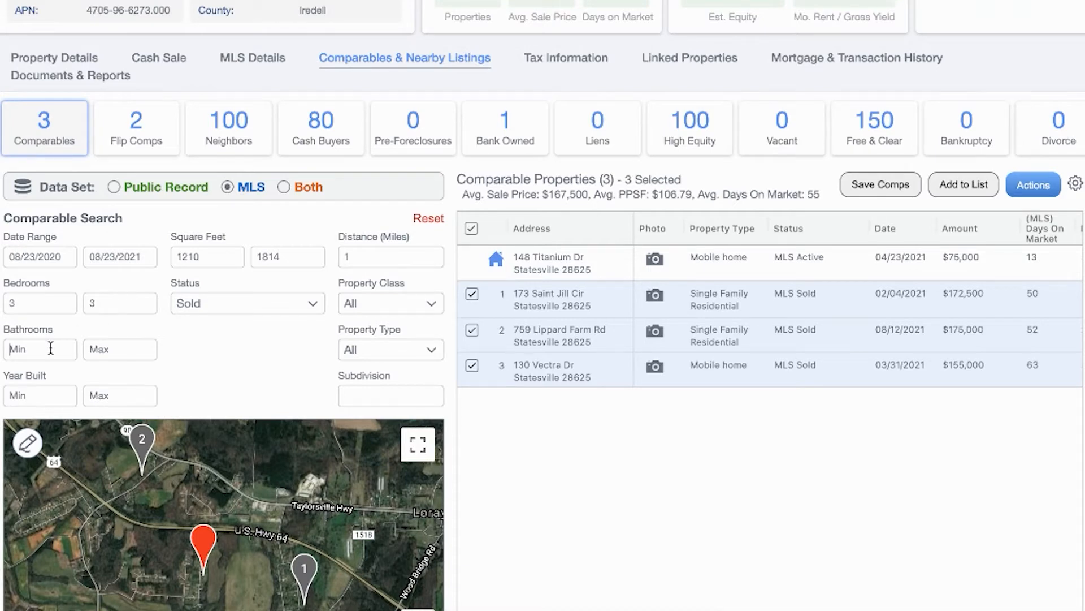
pyautogui.click(93, 349)
pyautogui.write('2')
pyautogui.click(53, 395)
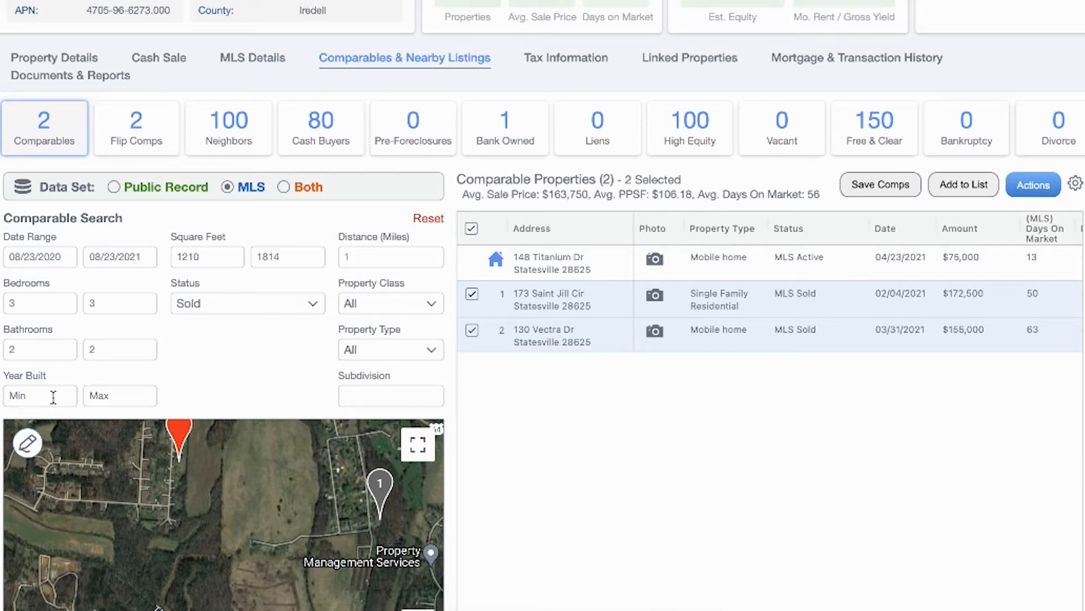
pyautogui.write('1995')
pyautogui.click(102, 393)
pyautogui.write('2005')
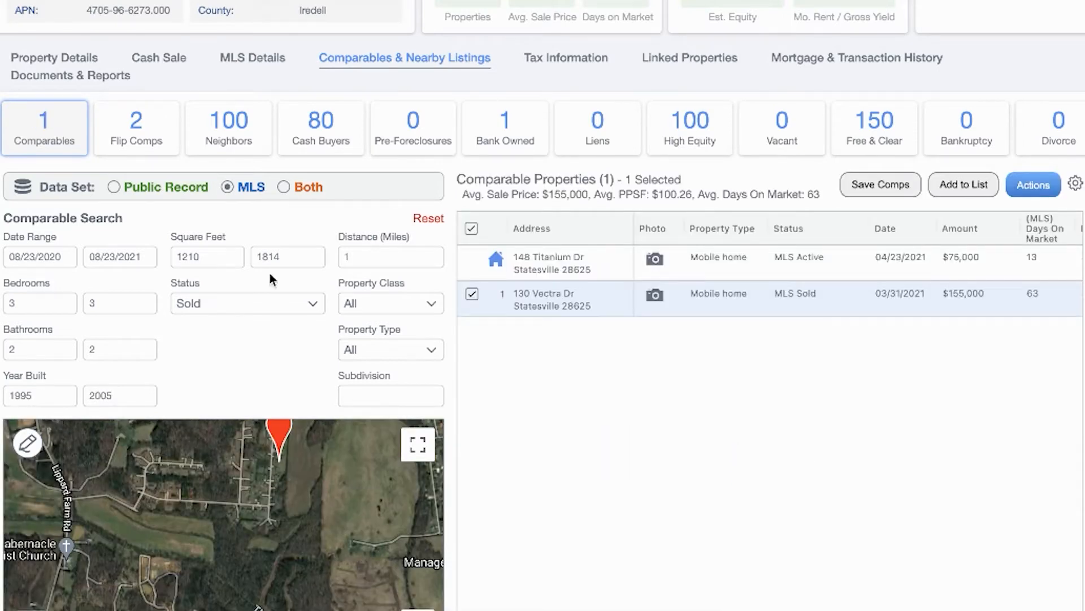
pyautogui.press('BackSpace')
pyautogui.press('BackSpace')
pyautogui.press('BackSpace')
pyautogui.press('BackSpace')
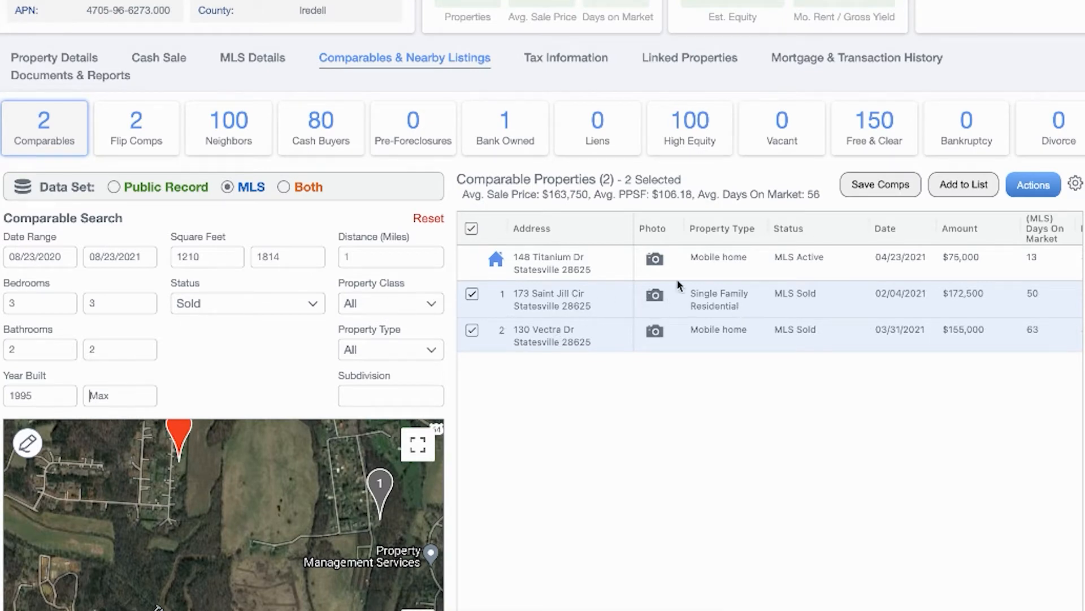
pyautogui.click(416, 298)
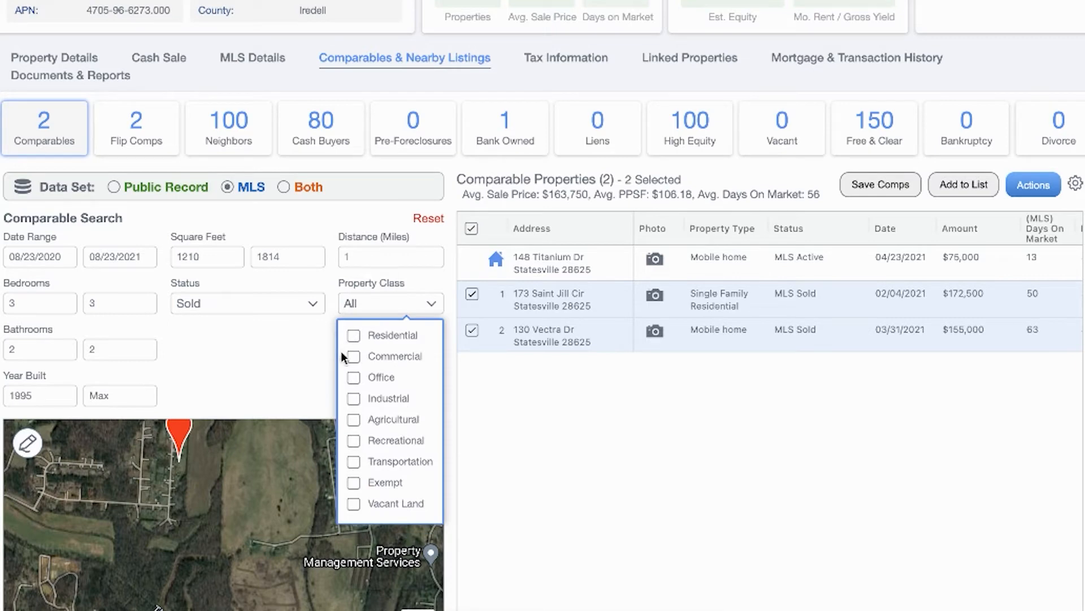
pyautogui.click(354, 335)
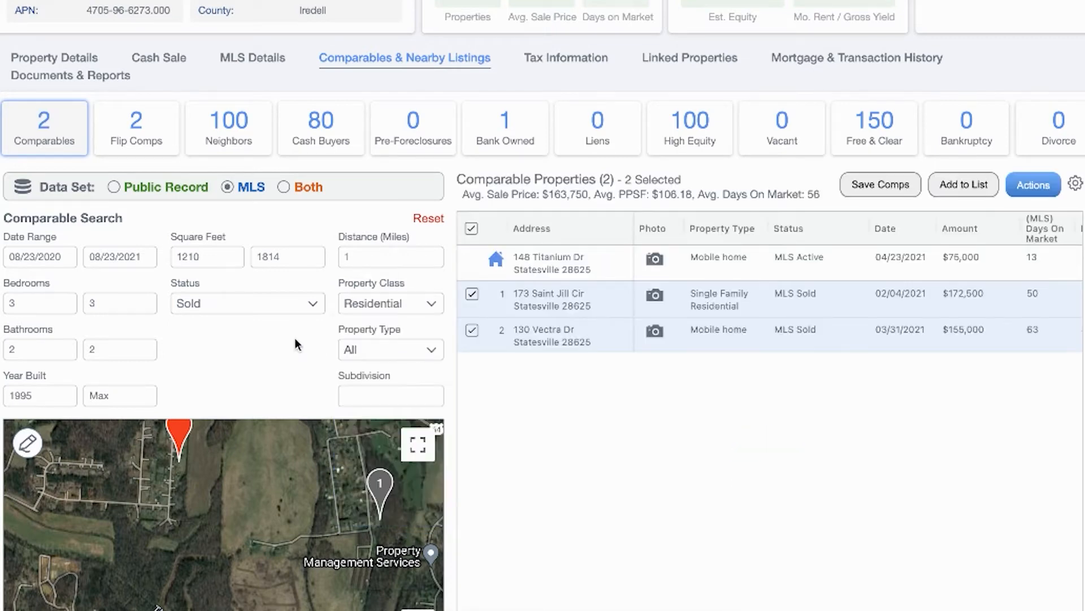
pyautogui.click(362, 349)
pyautogui.scroll(-5, 287, 507)
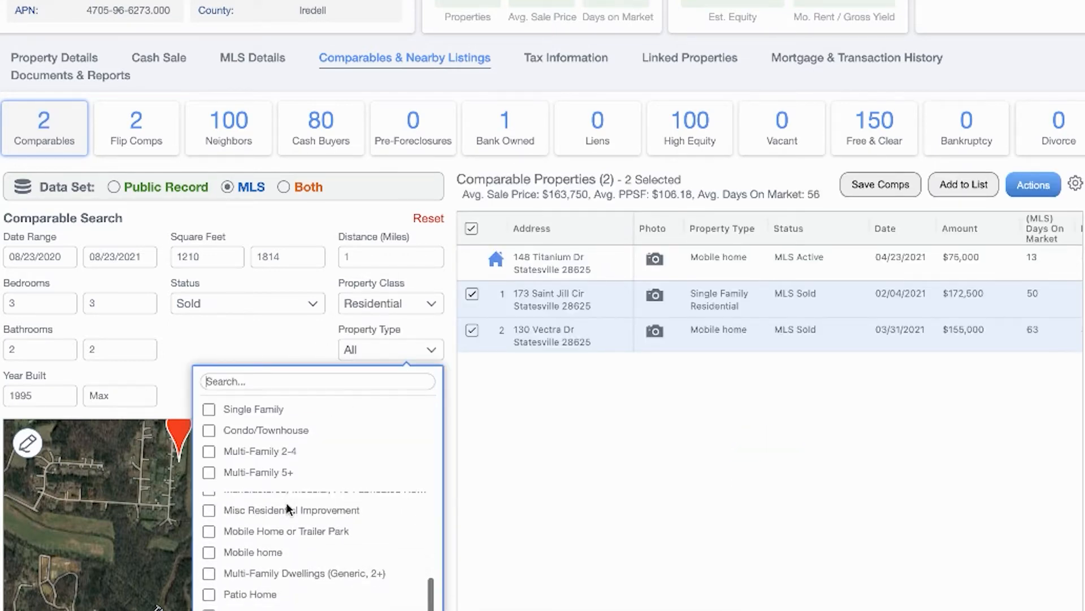
pyautogui.click(208, 542)
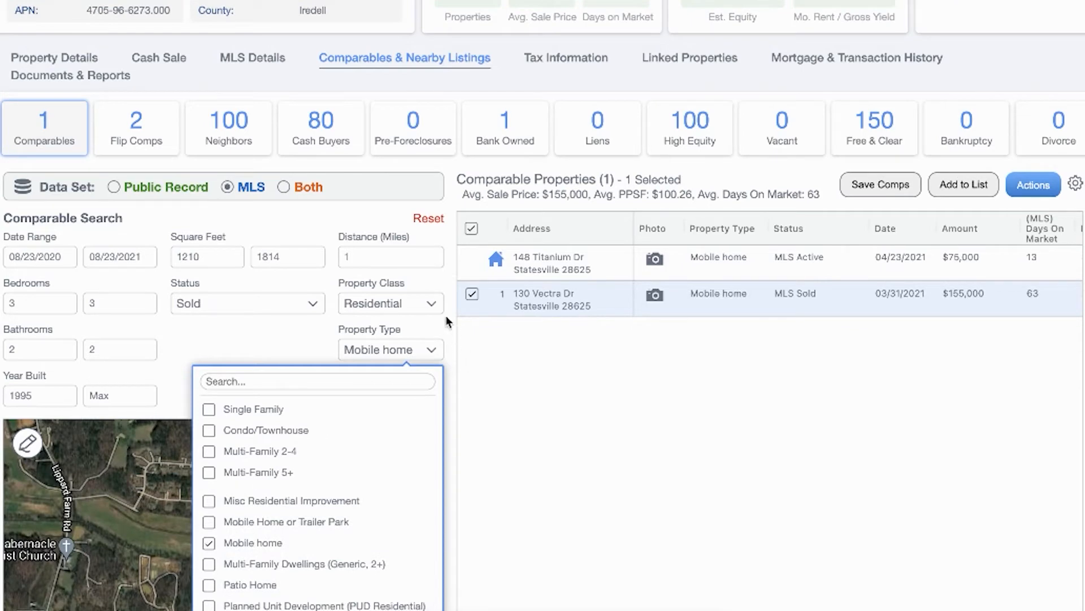
pyautogui.click(281, 205)
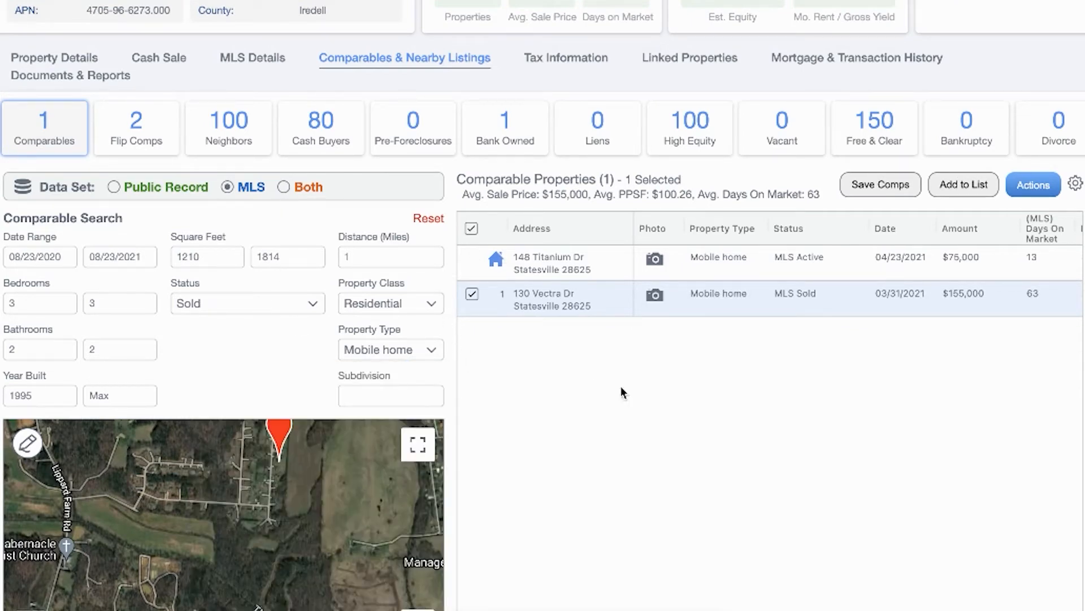
pyautogui.hscroll(5, 887, 286)
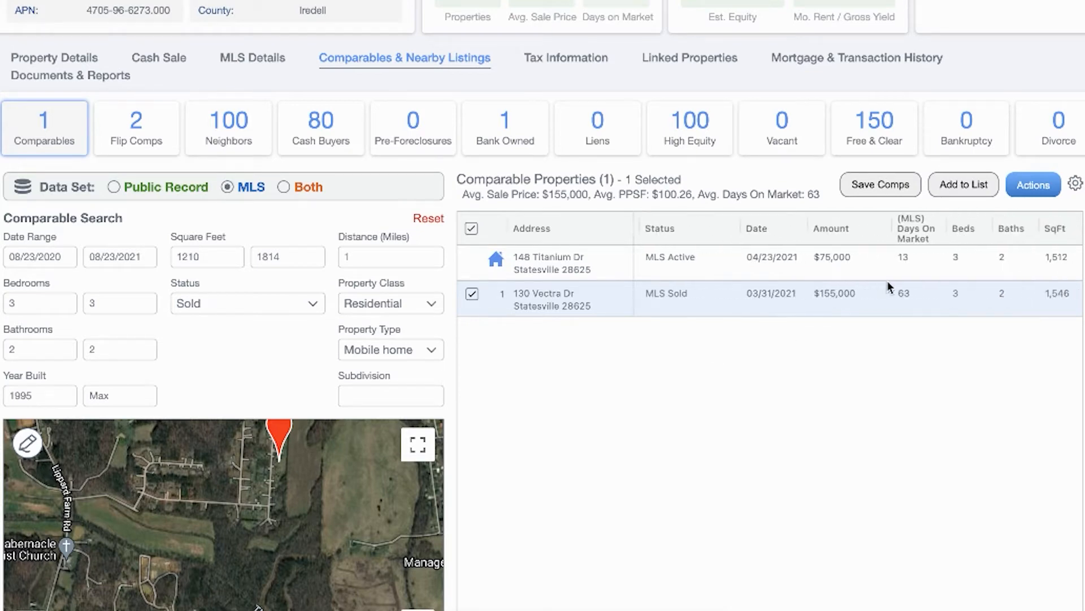
pyautogui.hscroll(5, 965, 286)
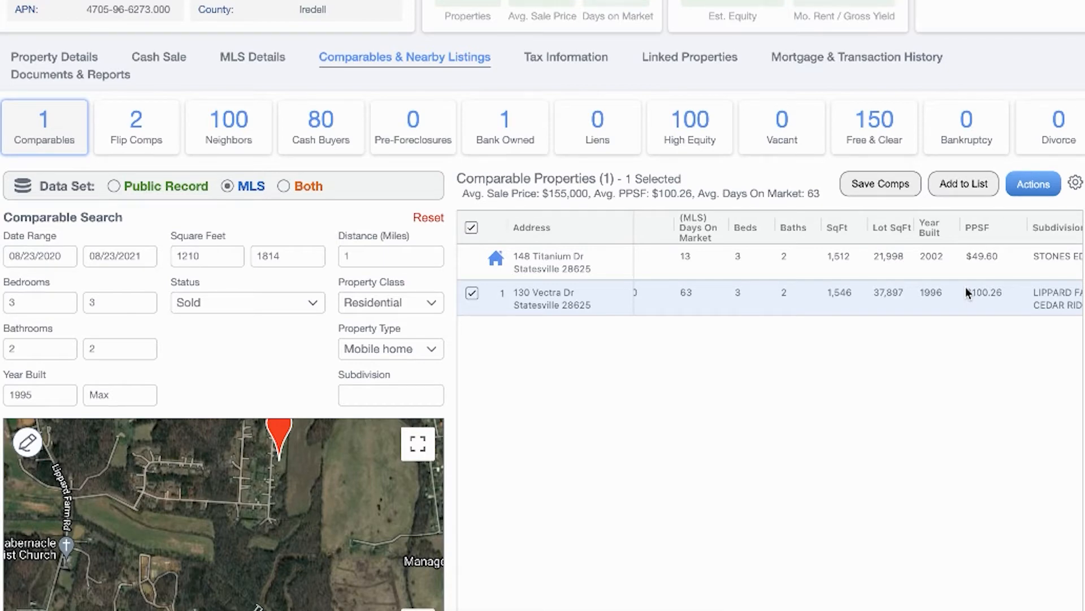
pyautogui.hscroll(-10, 819, 322)
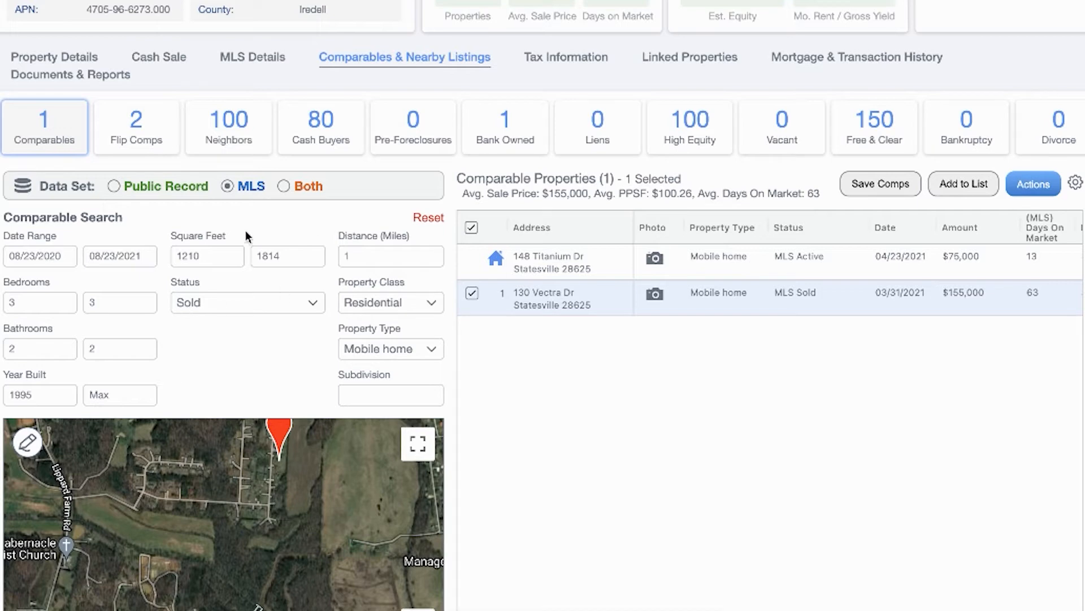
pyautogui.click(113, 187)
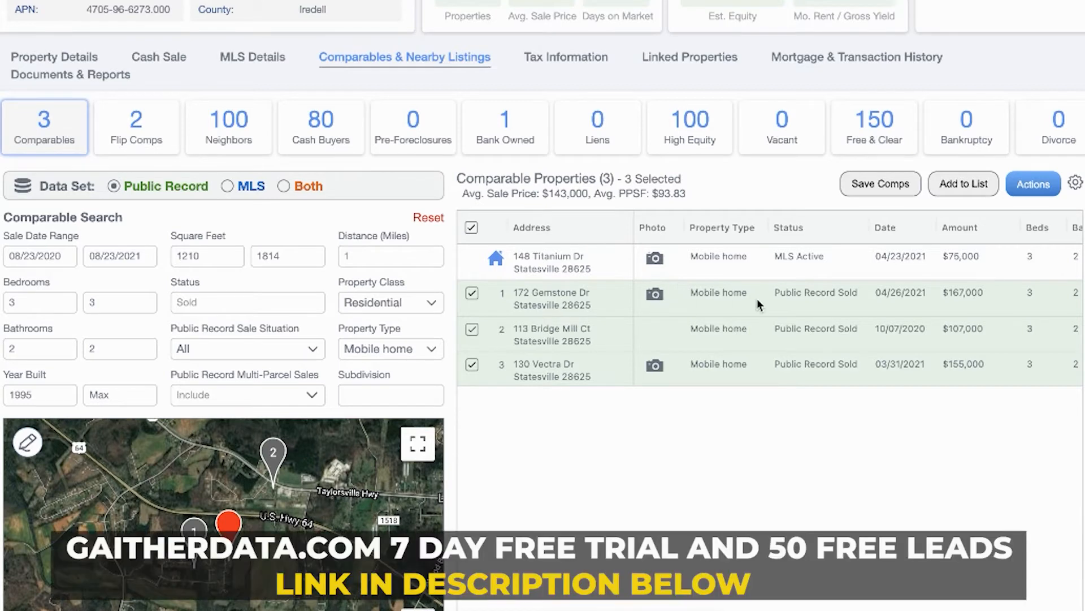
pyautogui.hscroll(1, 758, 299)
pyautogui.hscroll(1, 758, 305)
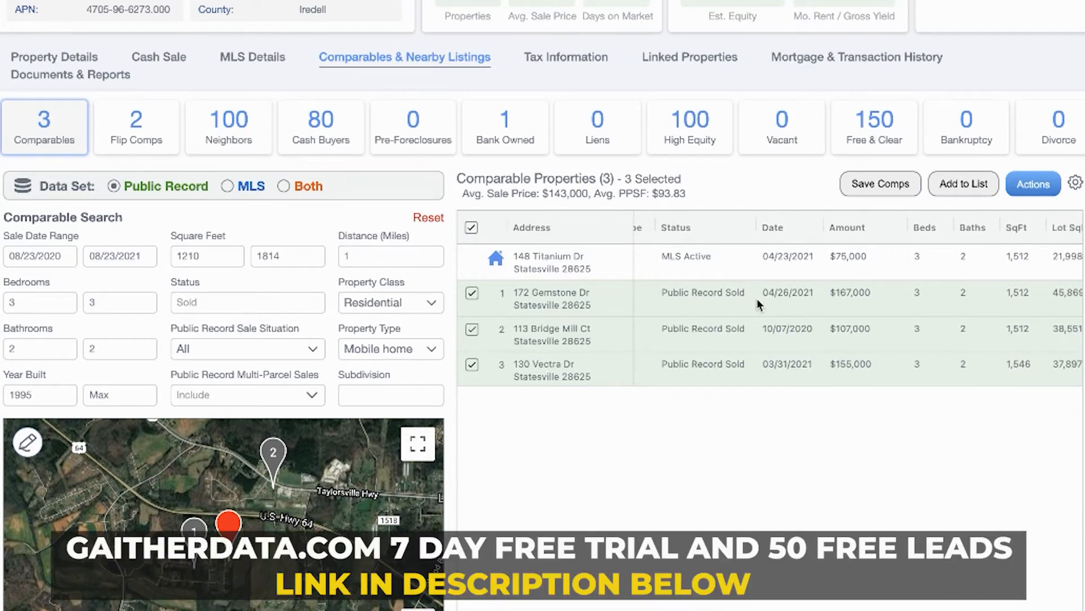
pyautogui.hscroll(6, 757, 299)
pyautogui.hscroll(2, 893, 284)
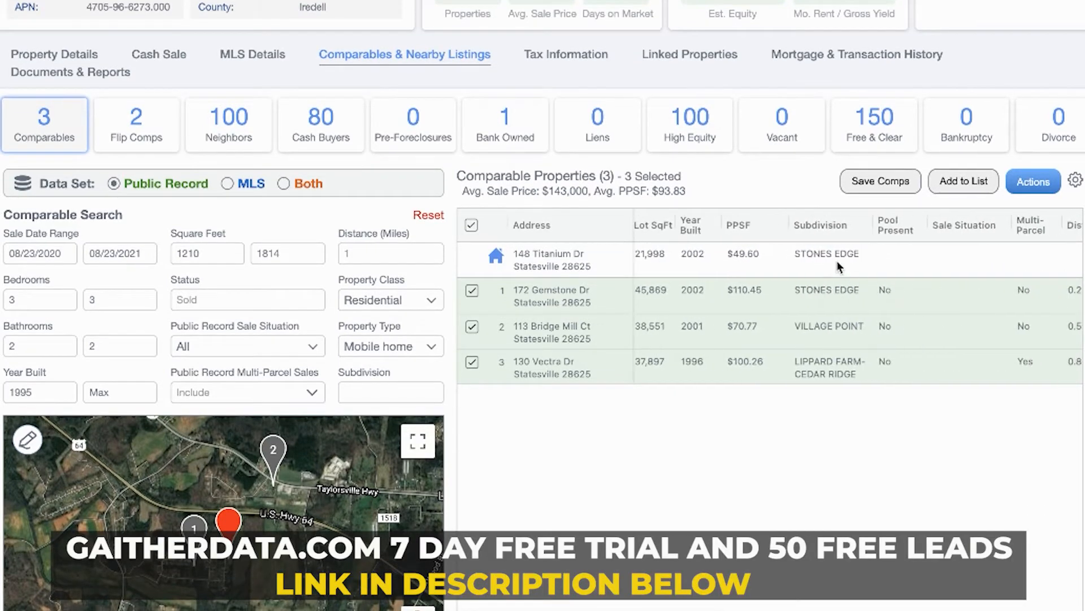
pyautogui.hscroll(-9, 918, 294)
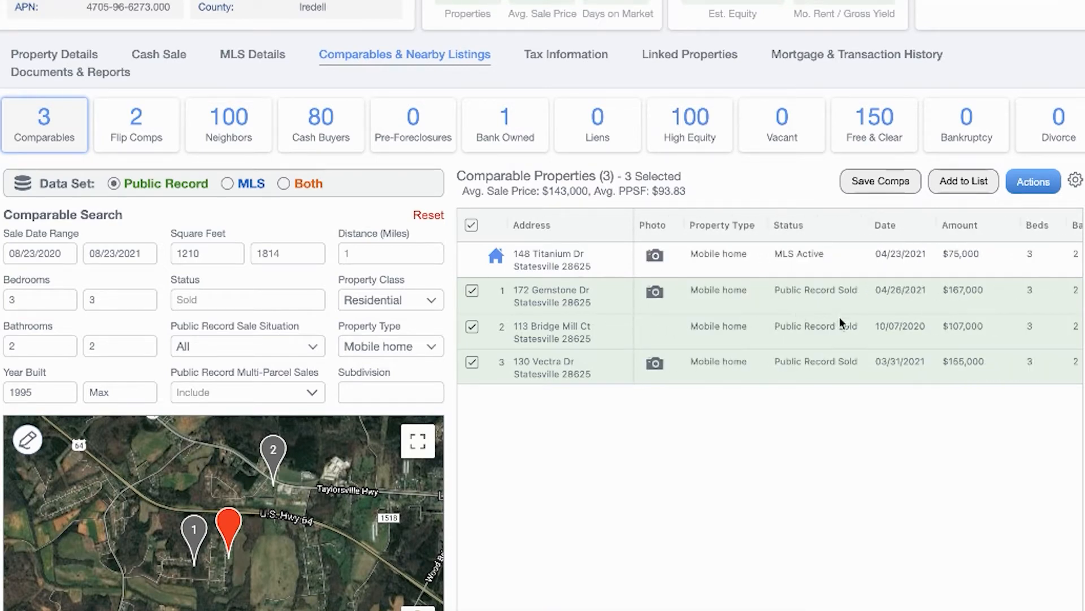
pyautogui.hscroll(6, 854, 318)
pyautogui.hscroll(5, 832, 326)
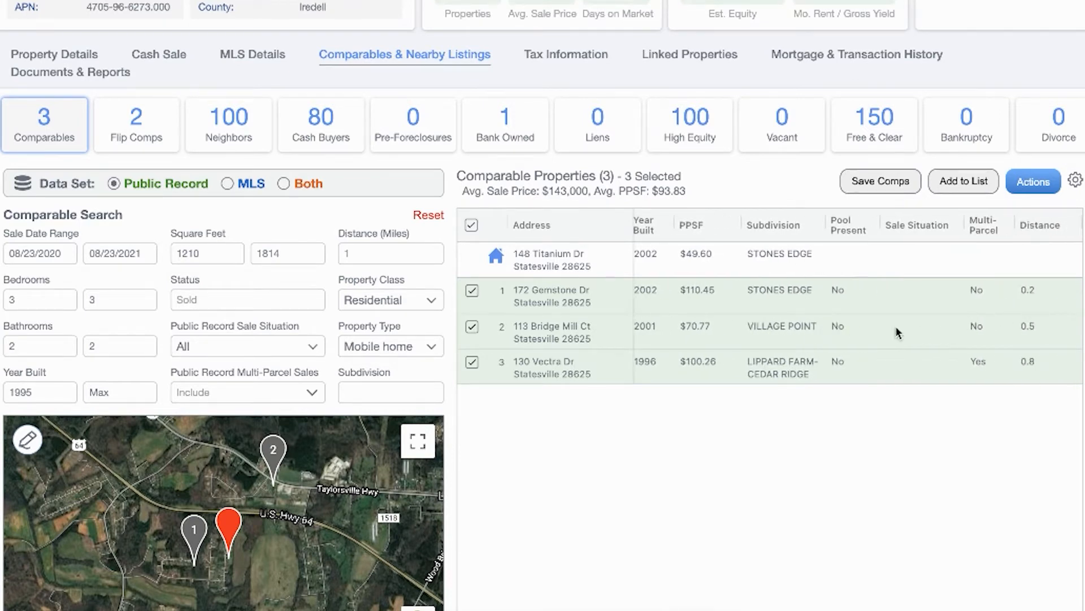
pyautogui.hscroll(-10, 898, 332)
pyautogui.hscroll(-1, 898, 333)
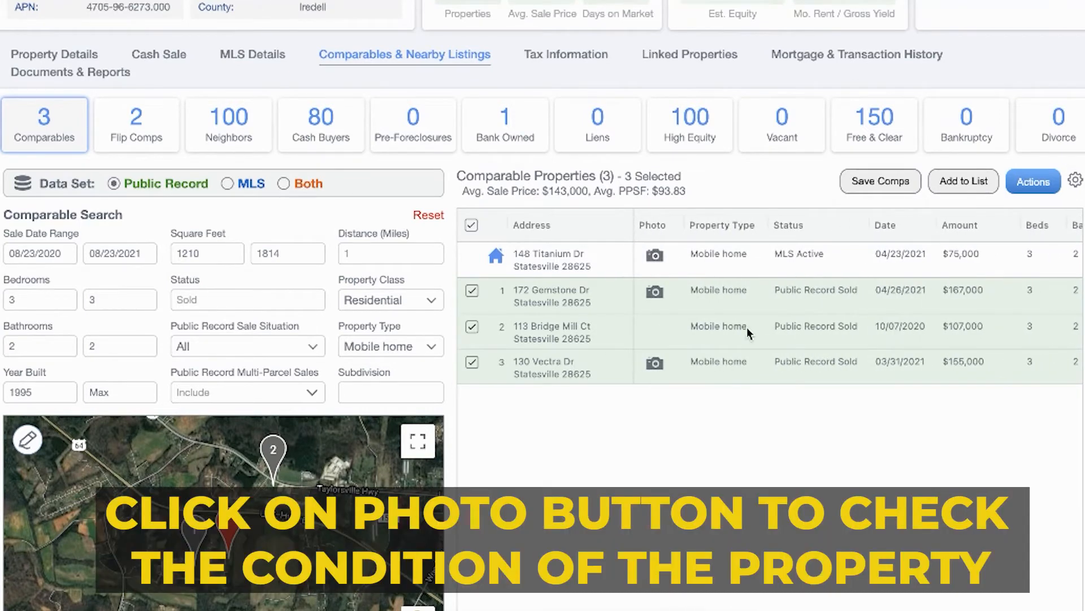
pyautogui.click(652, 361)
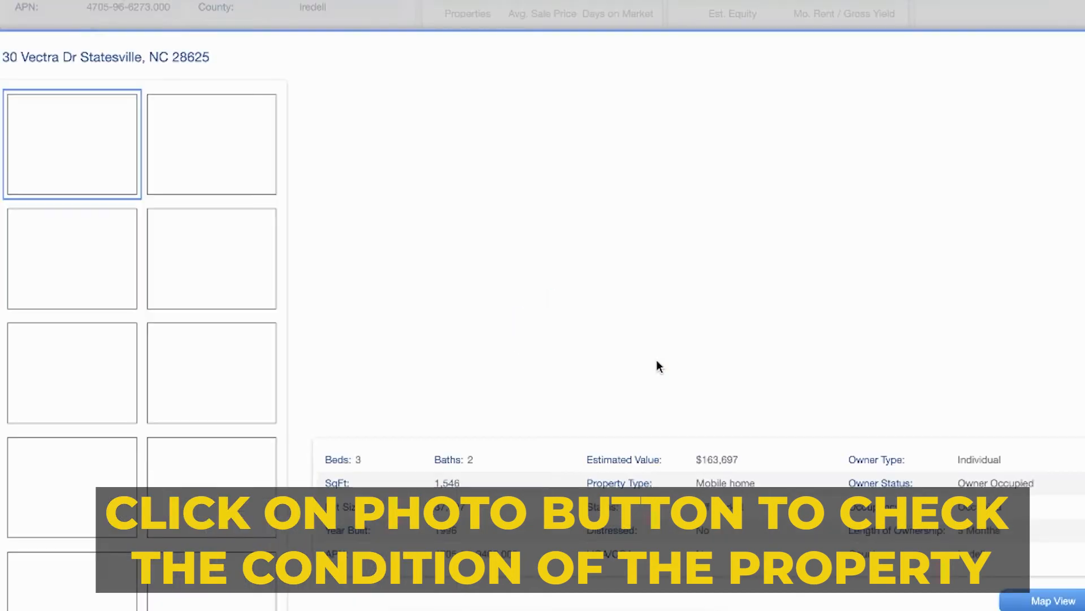
pyautogui.click(95, 259)
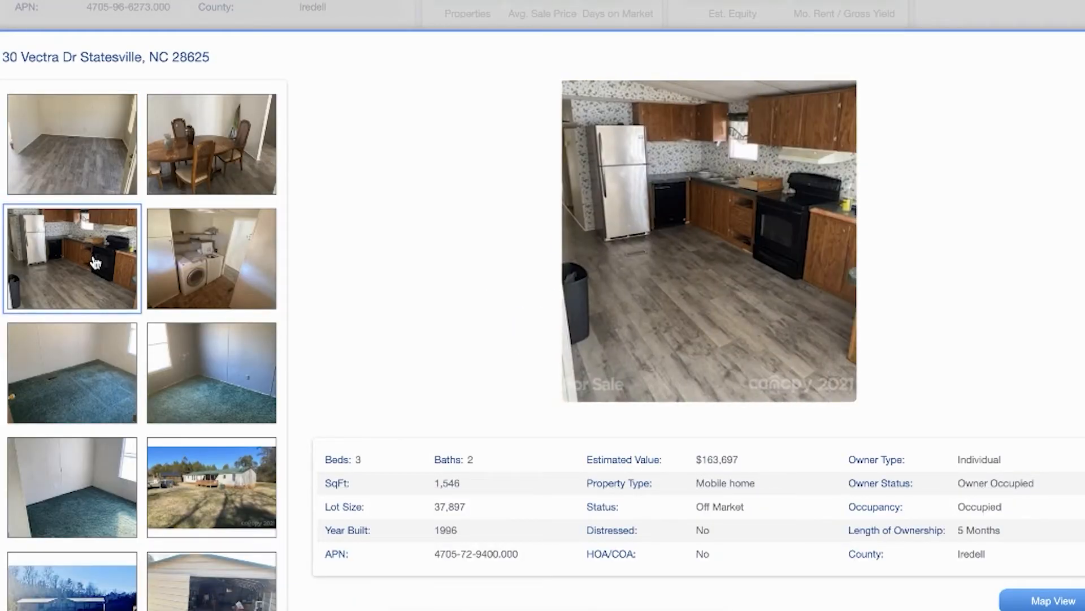
pyautogui.click(200, 349)
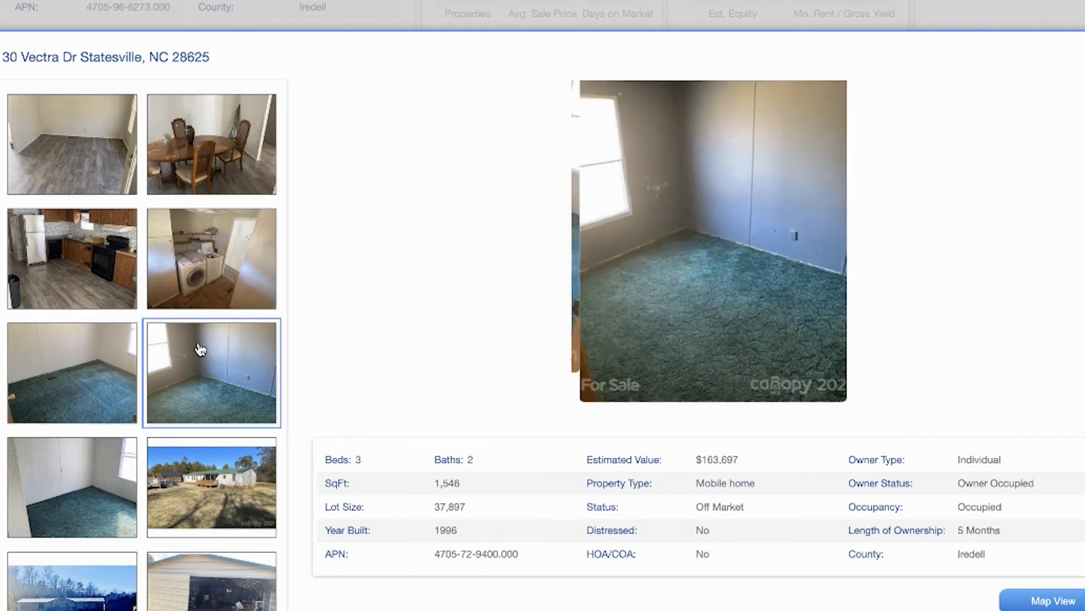
pyautogui.scroll(-4, 194, 384)
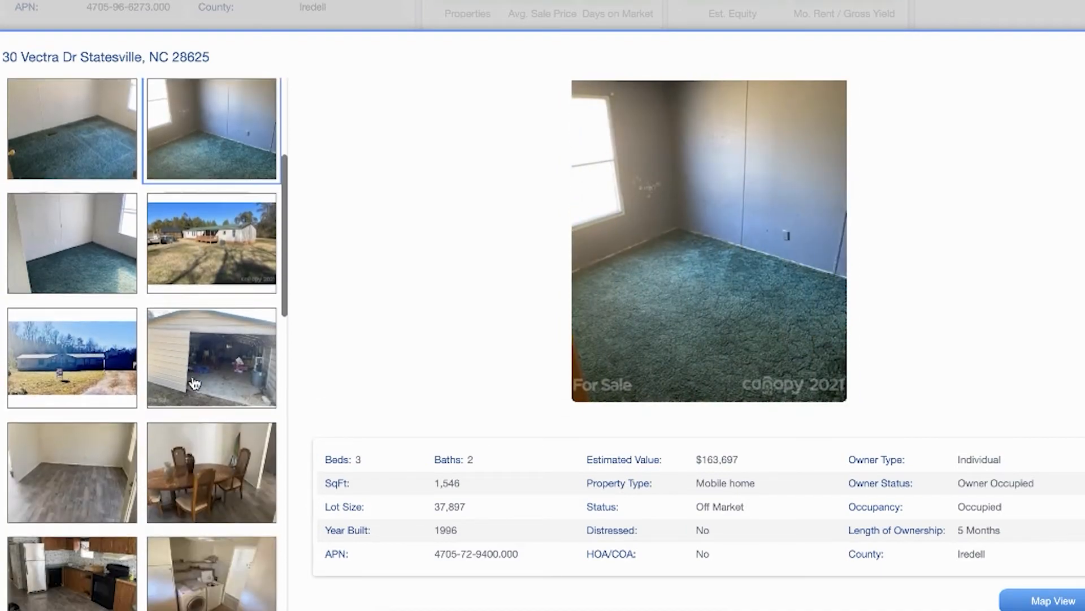
pyautogui.click(195, 259)
pyautogui.scroll(-10, 96, 452)
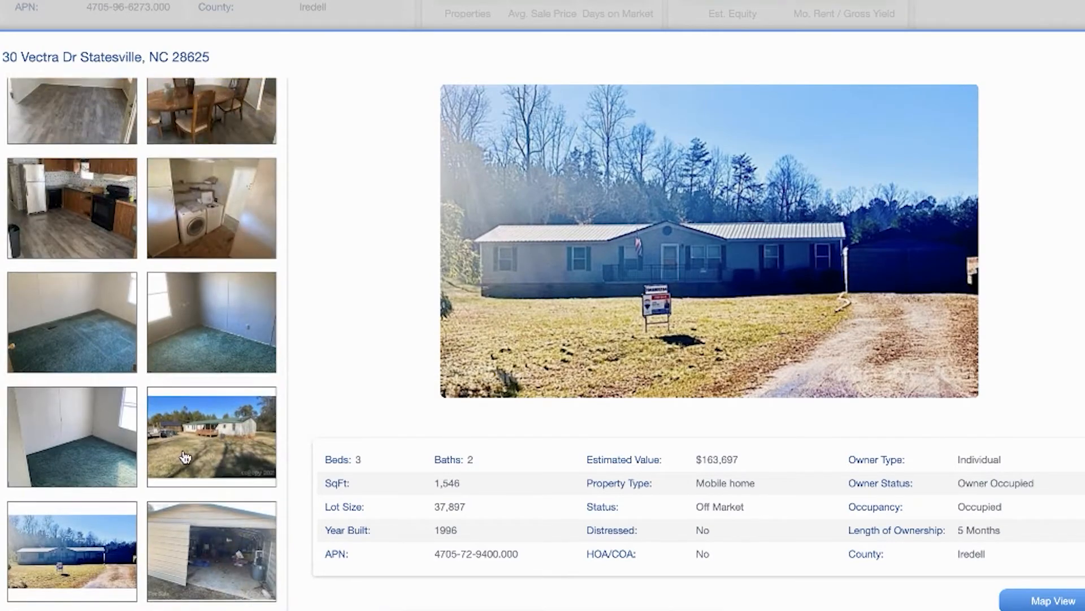
pyautogui.click(107, 546)
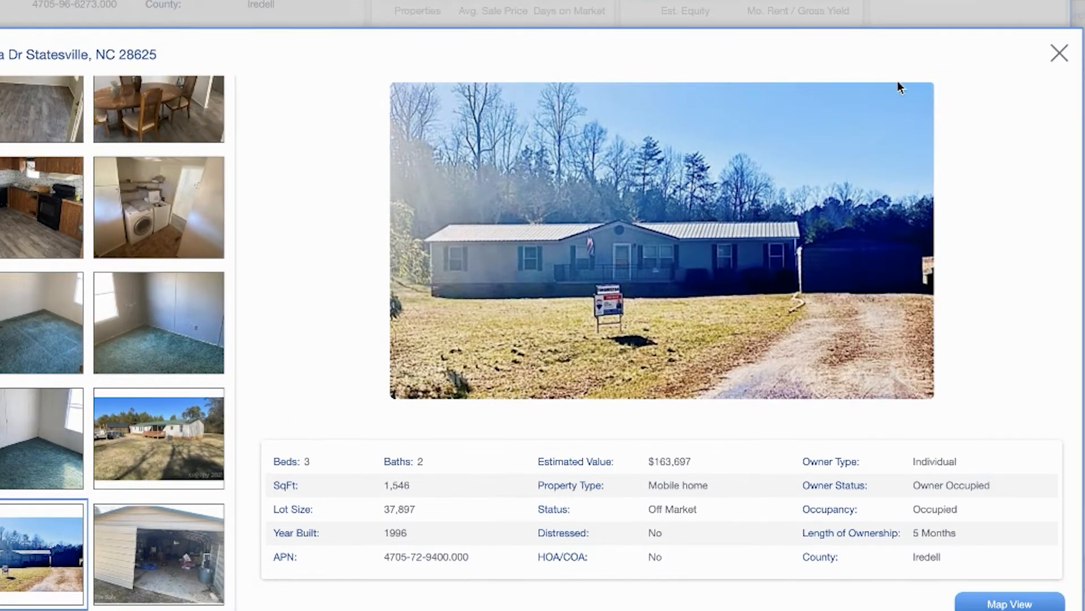
pyautogui.click(1057, 50)
pyautogui.click(654, 293)
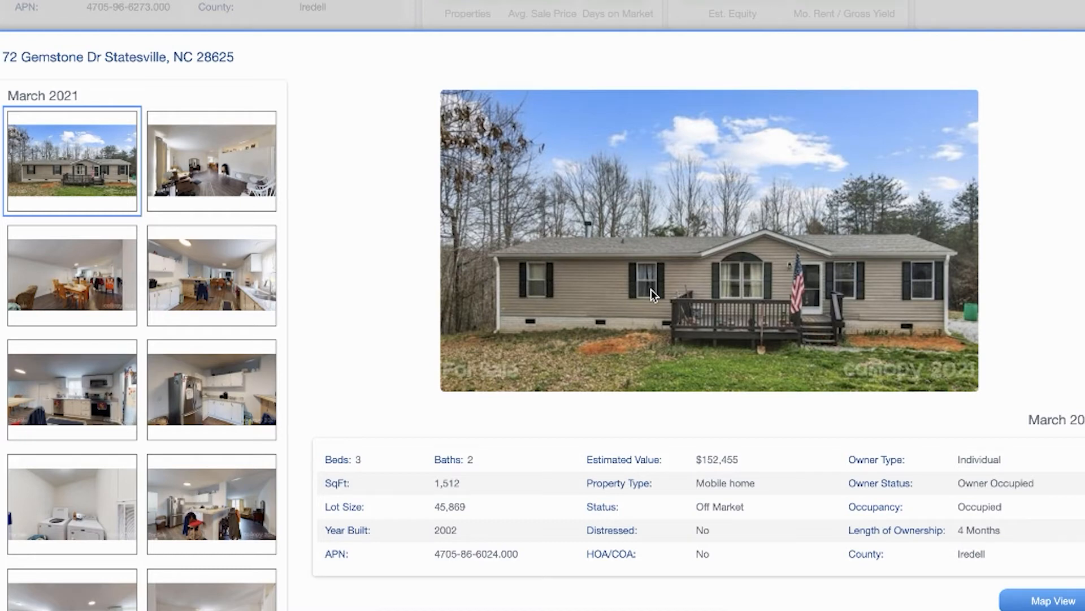
pyautogui.click(221, 165)
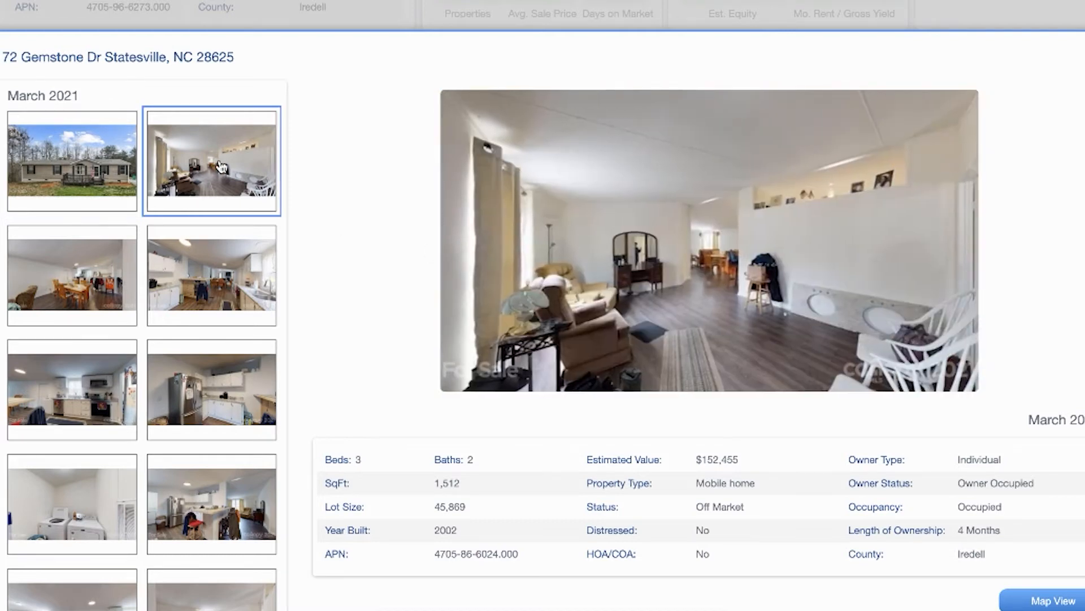
pyautogui.click(224, 256)
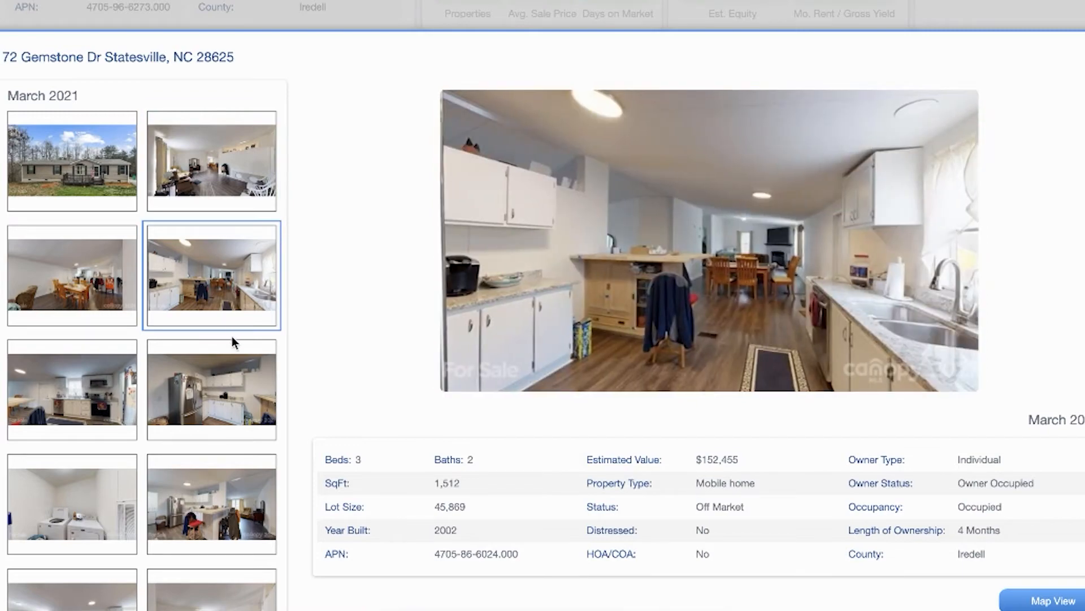
pyautogui.click(233, 372)
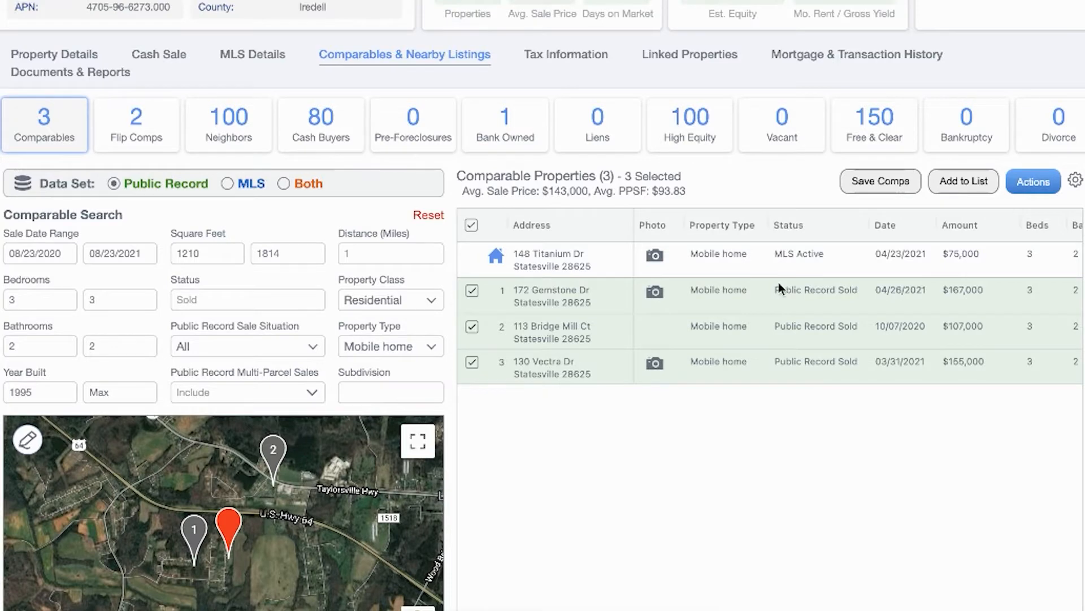
pyautogui.click(282, 181)
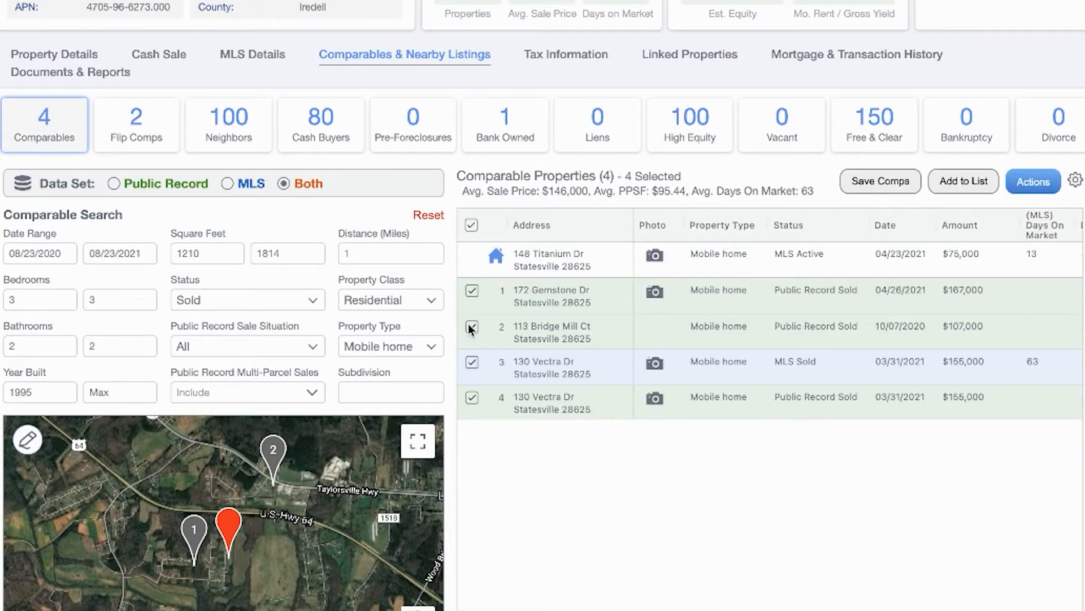
pyautogui.click(469, 325)
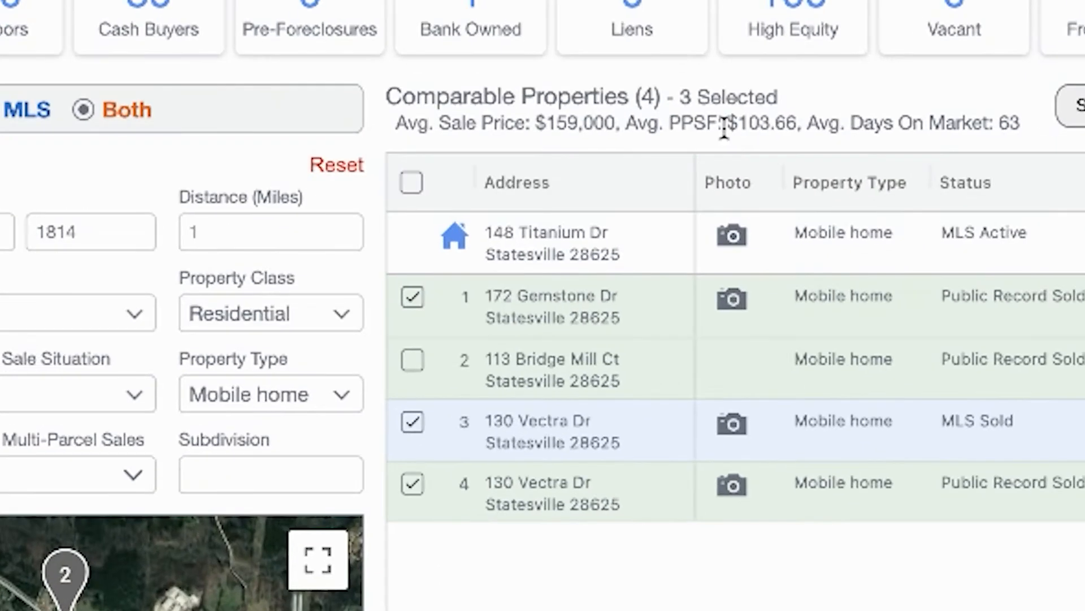
pyautogui.moveTo(724, 129); pyautogui.dragTo(801, 124)
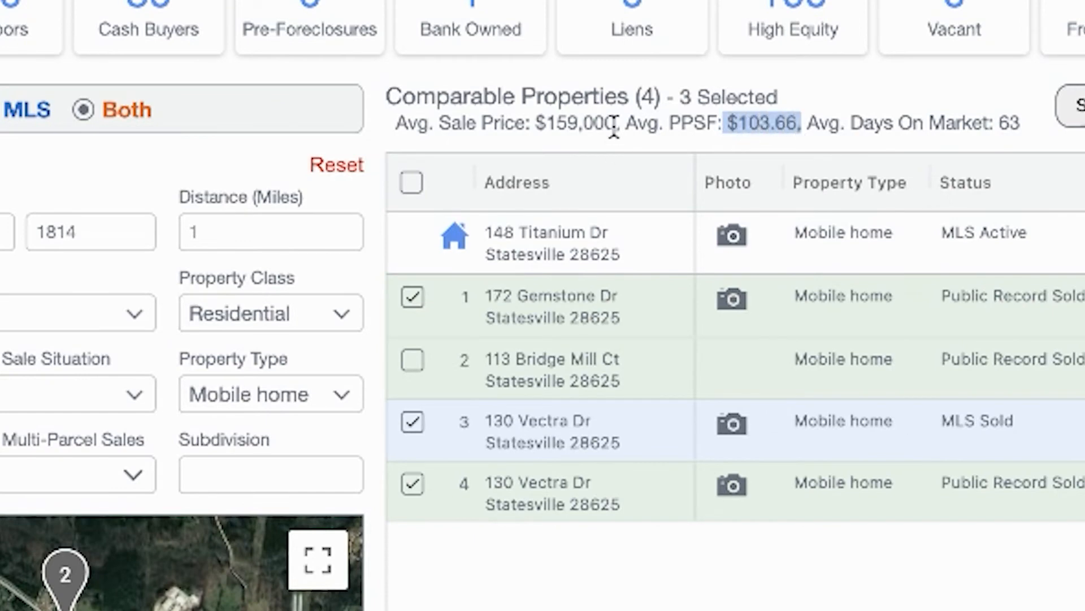
pyautogui.moveTo(614, 120); pyautogui.dragTo(546, 122)
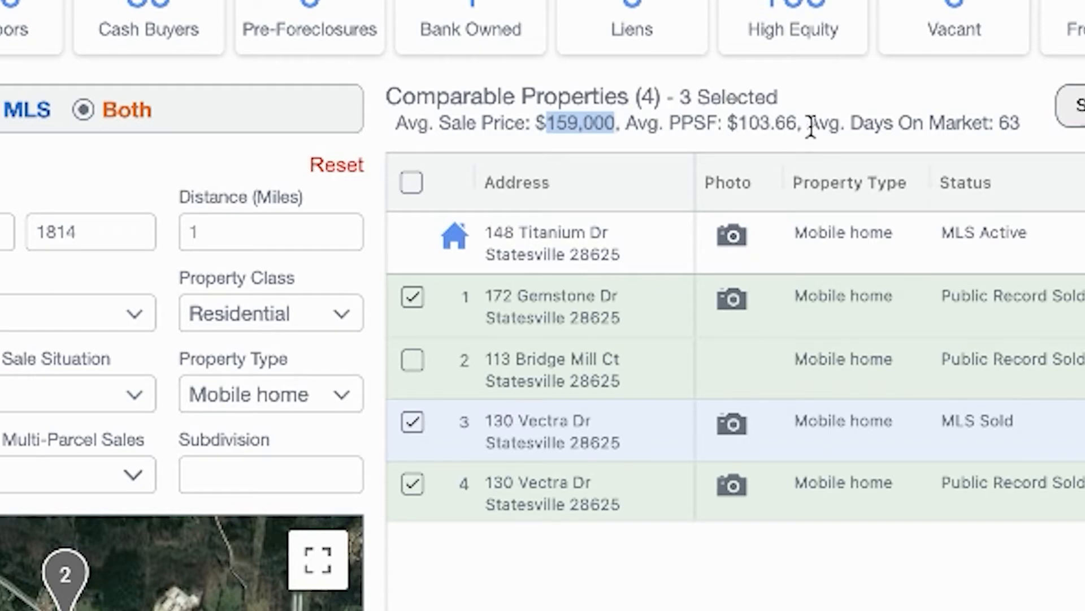
# - Highlight the averages line, including the 63 average days on market and $103.66 per sq ft
pyautogui.moveTo(729, 122); pyautogui.dragTo(796, 116)
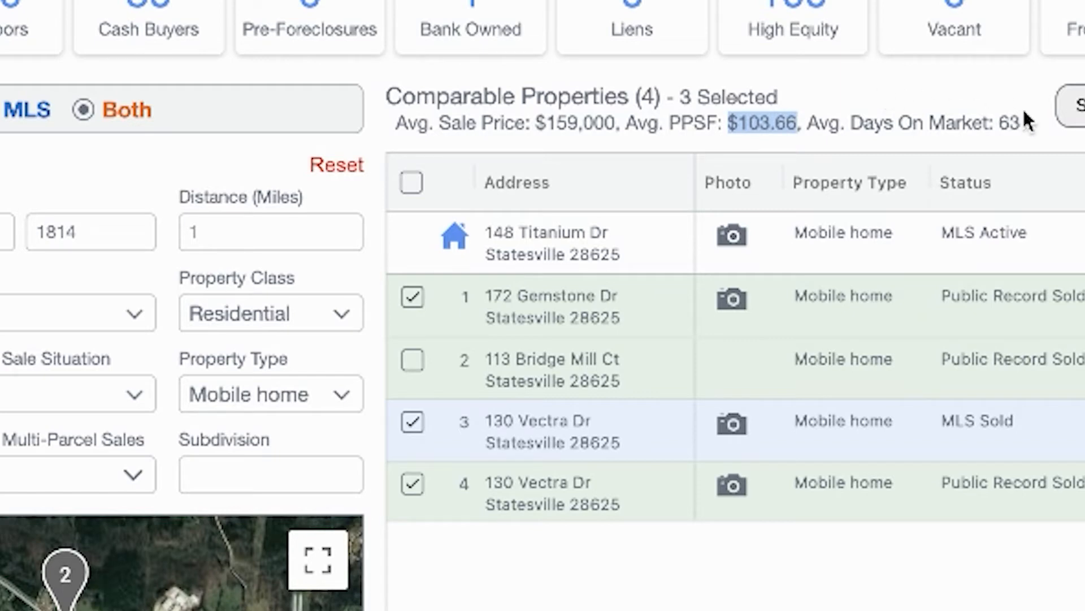
pyautogui.moveTo(1024, 120); pyautogui.dragTo(957, 121)
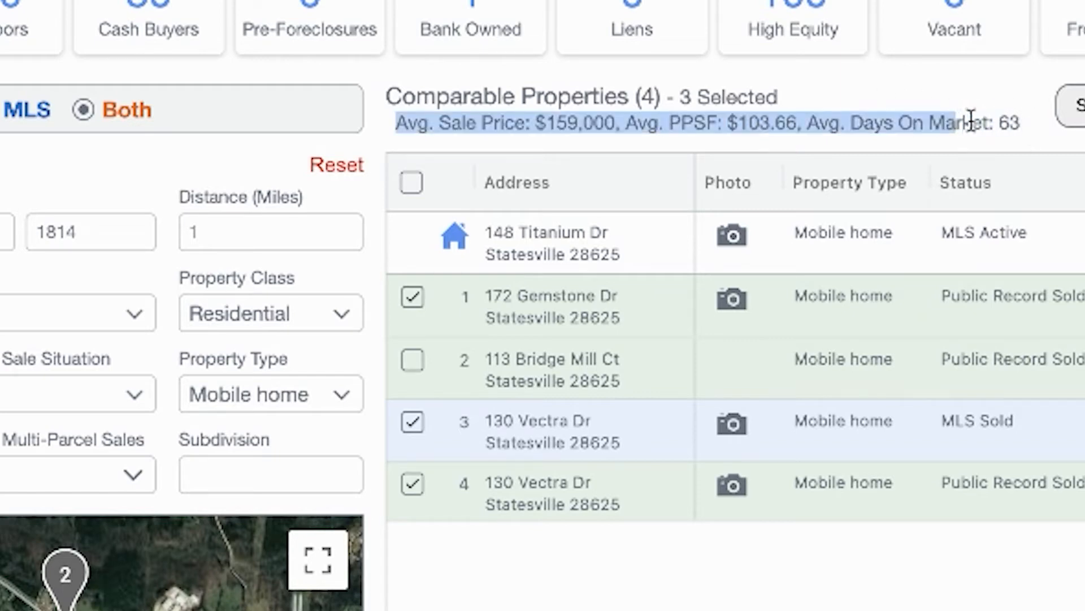
pyautogui.click(969, 120)
pyautogui.doubleClick(1004, 122)
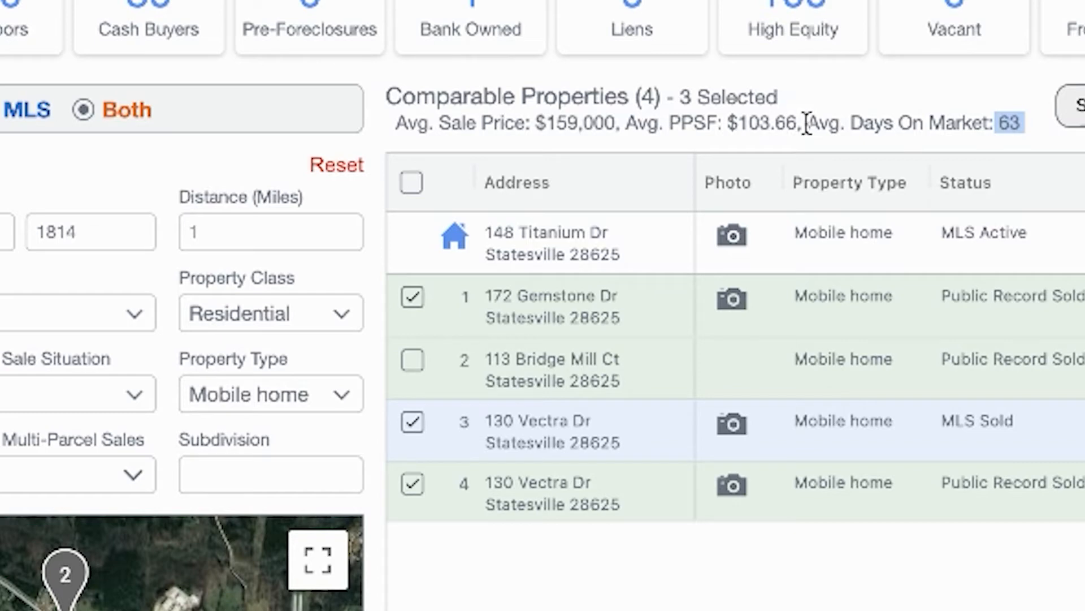
pyautogui.moveTo(800, 123); pyautogui.dragTo(727, 123)
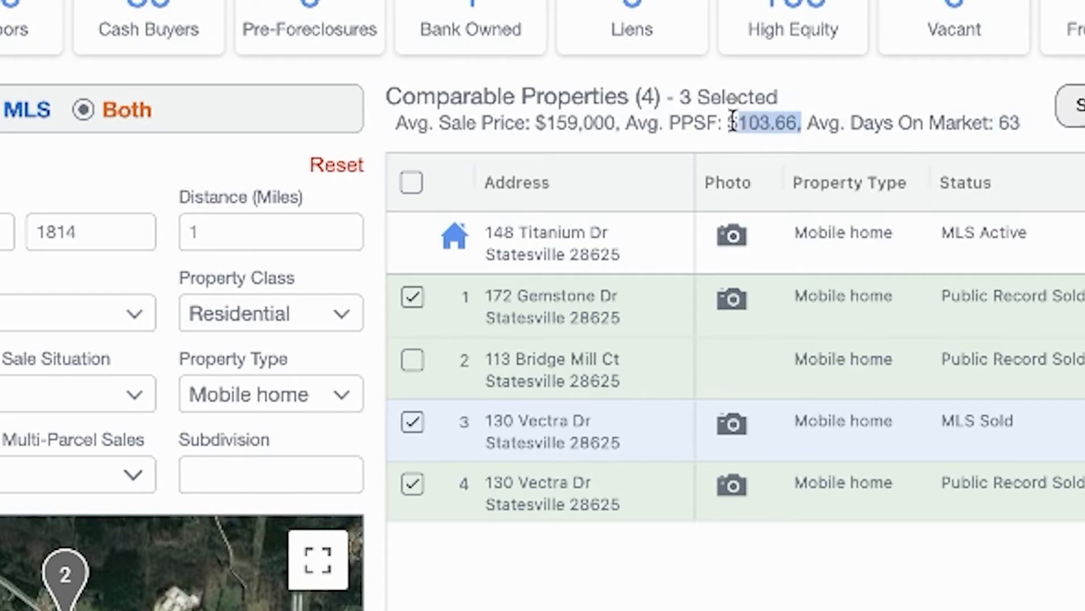
pyautogui.click(859, 90)
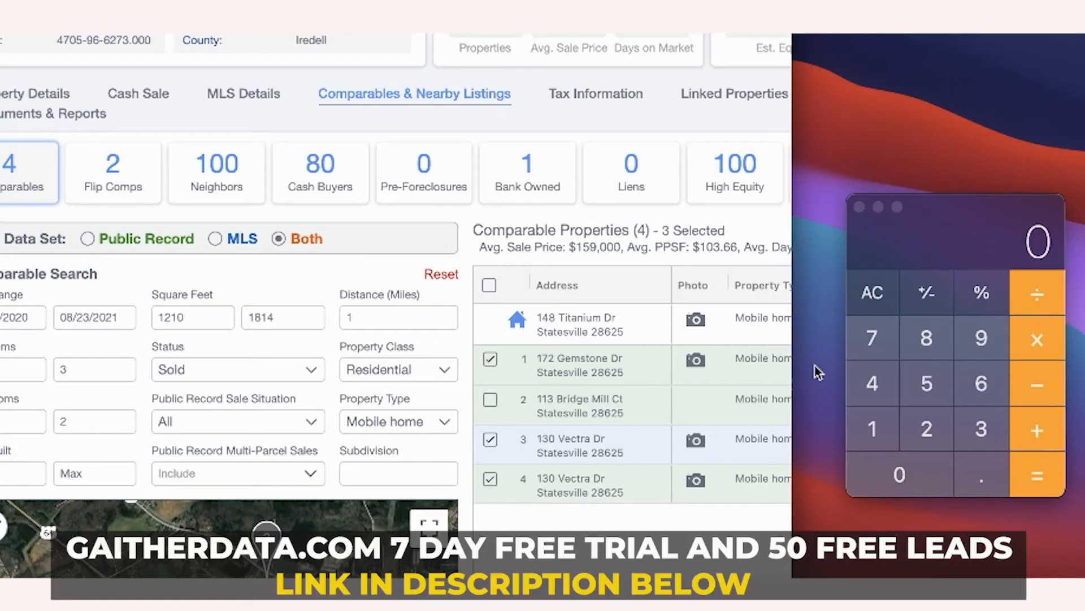
# - In Calculator, multiply the $103.66 average PPSF by the subject's 1512 sq ft to get 156,733.92
pyautogui.moveTo(742, 248); pyautogui.dragTo(655, 246)
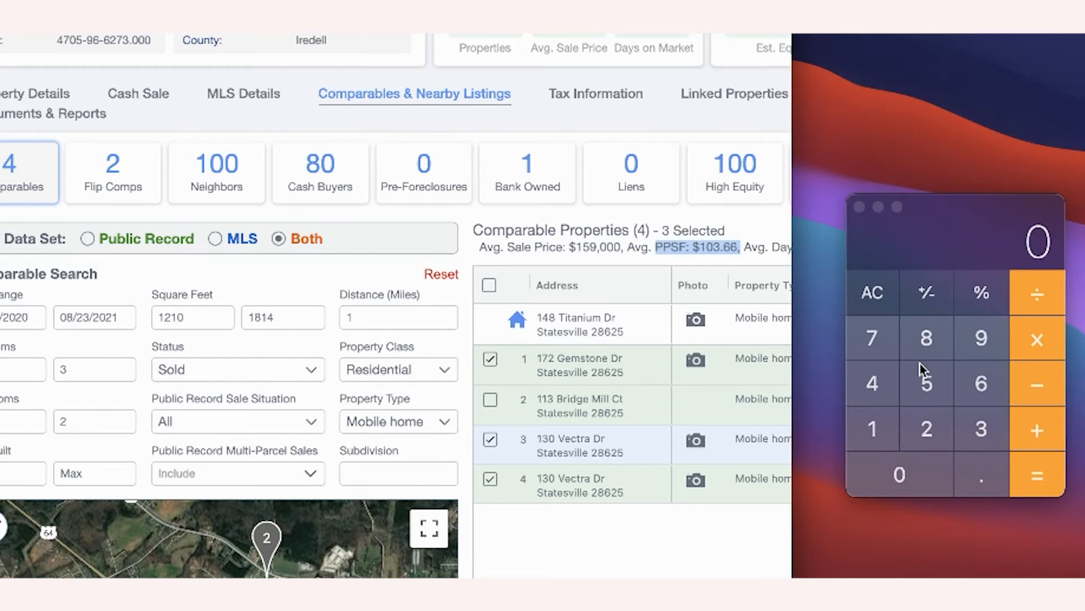
pyautogui.click(883, 431)
pyautogui.click(900, 475)
pyautogui.click(978, 431)
pyautogui.click(986, 484)
pyautogui.click(985, 398)
pyautogui.click(986, 398)
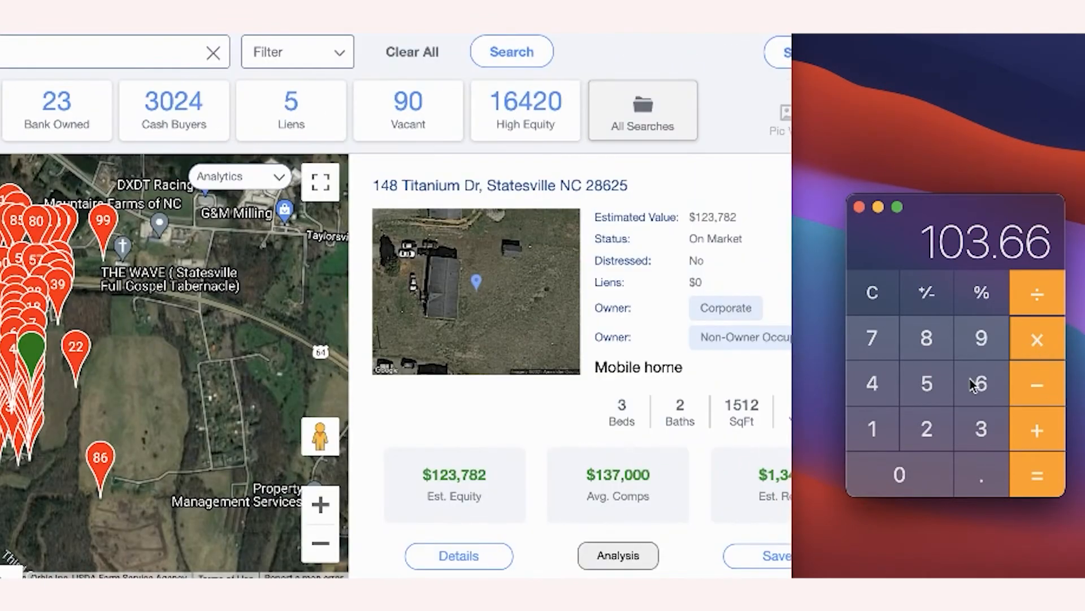
pyautogui.click(877, 427)
pyautogui.click(912, 383)
pyautogui.click(883, 424)
pyautogui.click(926, 421)
pyautogui.press('Return')
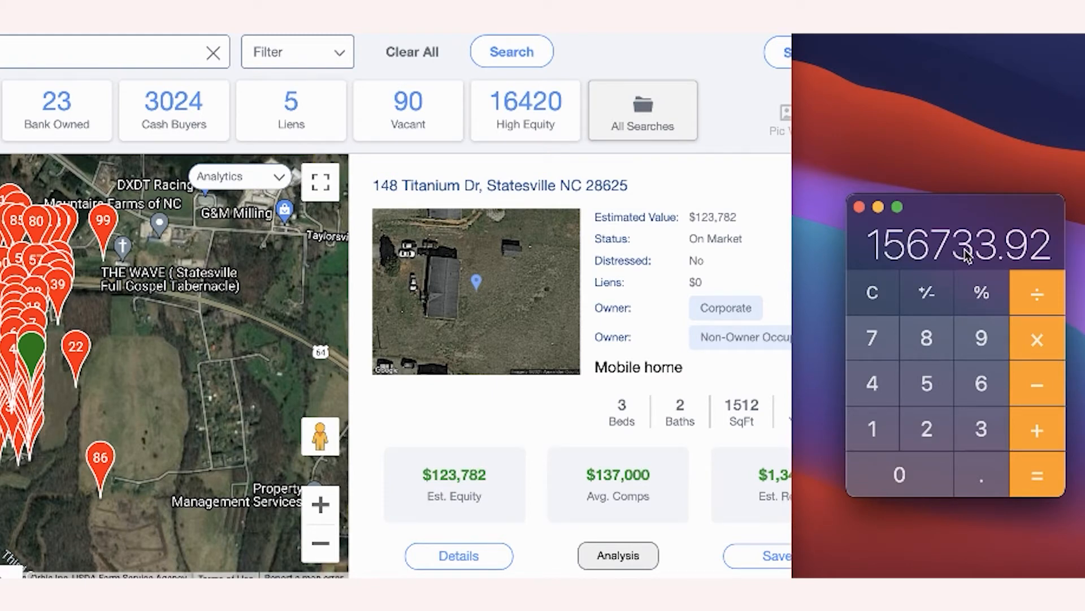
# - Open the property's Details and review its Comparables & Nearby Listings
pyautogui.click(476, 559)
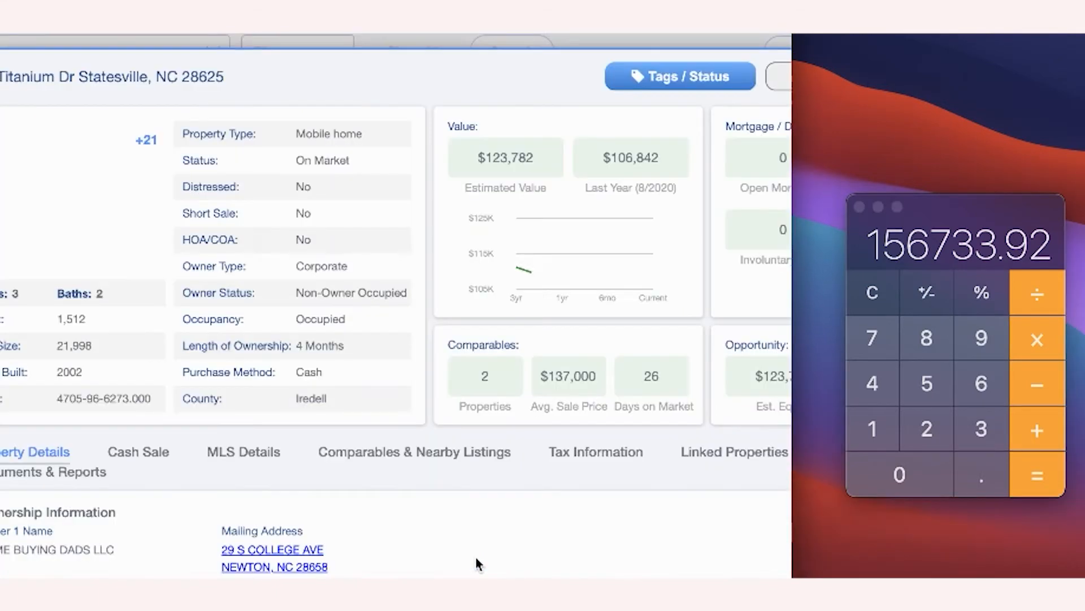
pyautogui.click(415, 452)
pyautogui.scroll(-5, 646, 358)
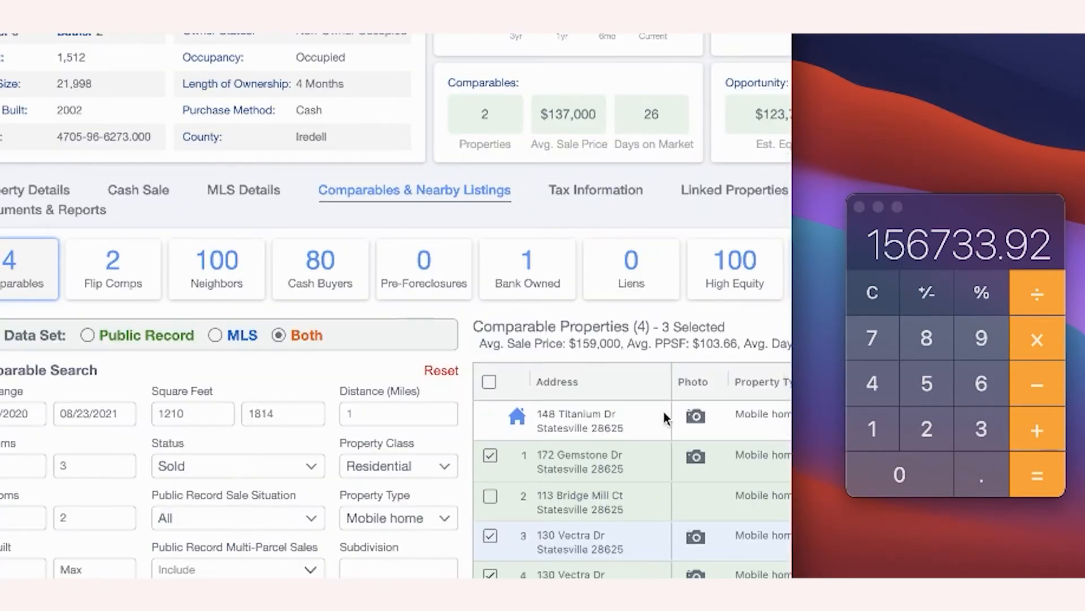
pyautogui.scroll(-1, 664, 412)
pyautogui.hscroll(2, 663, 412)
pyautogui.hscroll(3, 663, 412)
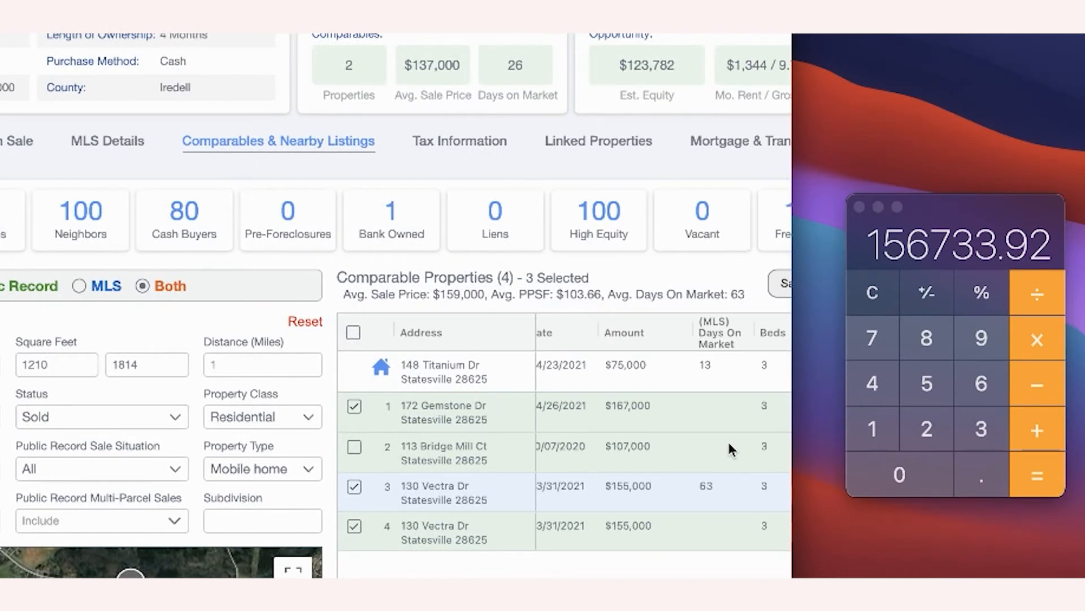
pyautogui.click(880, 342)
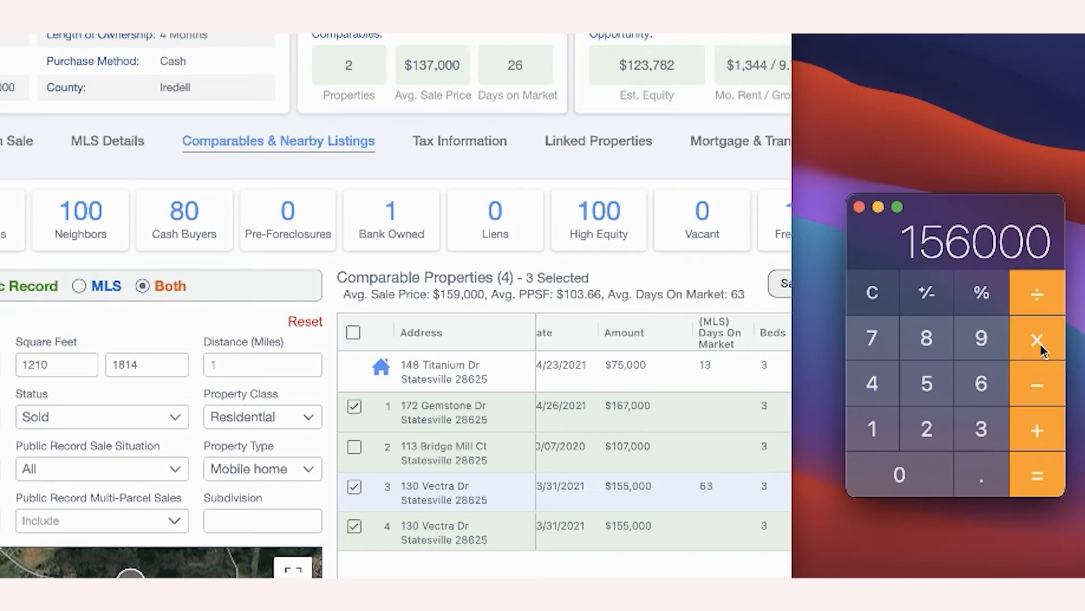
# - Take 70% of 156000 and subtract 25000, giving 84,250
pyautogui.click(1040, 345)
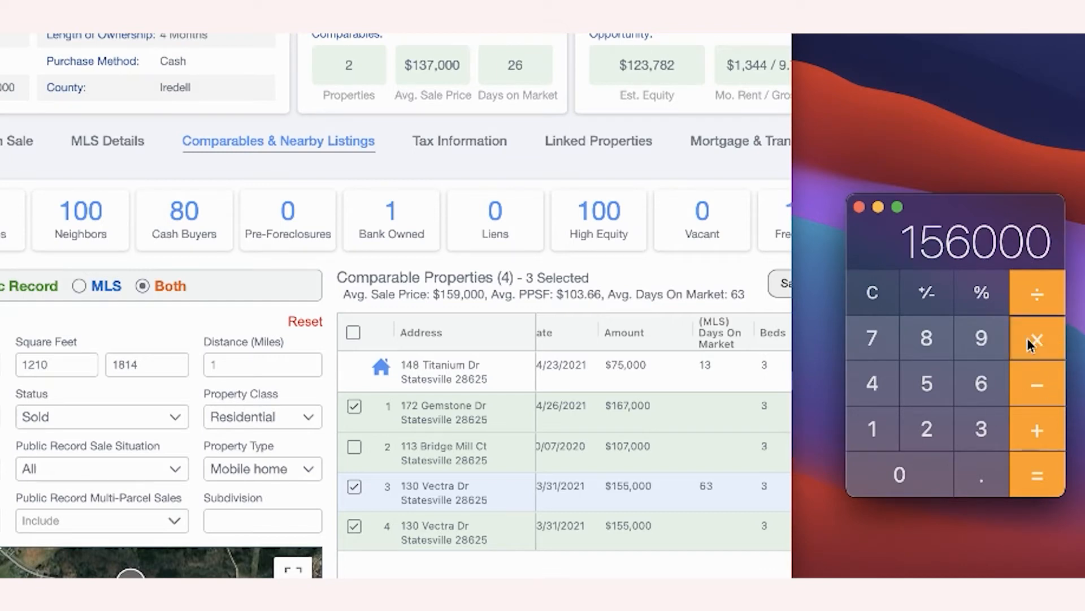
pyautogui.click(879, 342)
pyautogui.click(896, 469)
pyautogui.click(1042, 381)
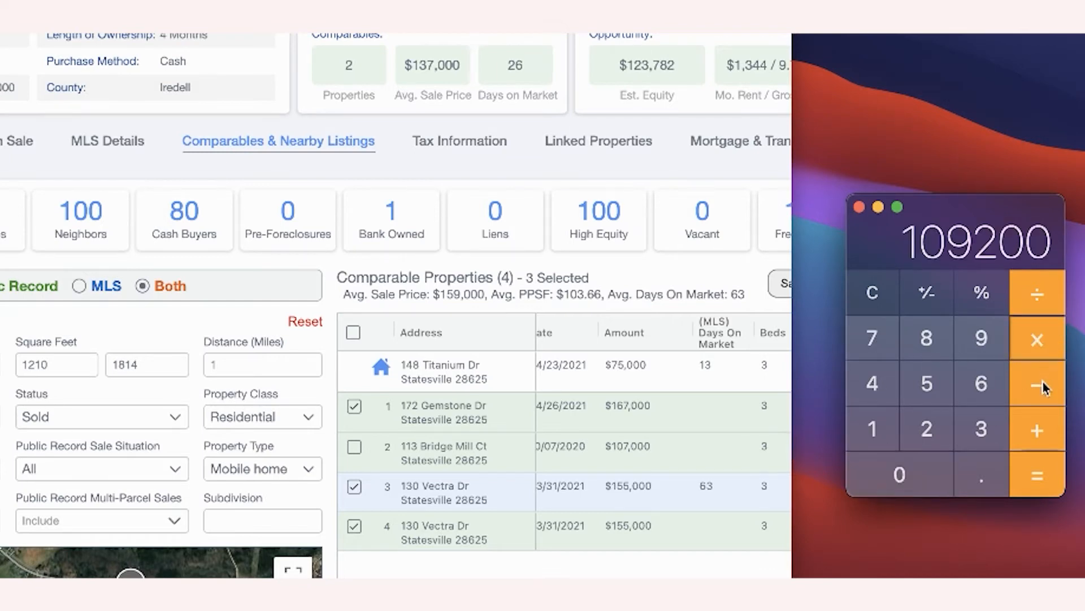
pyautogui.click(1043, 382)
pyautogui.click(939, 425)
pyautogui.click(931, 396)
pyautogui.click(920, 480)
pyautogui.click(921, 483)
pyautogui.click(920, 483)
pyautogui.click(1037, 475)
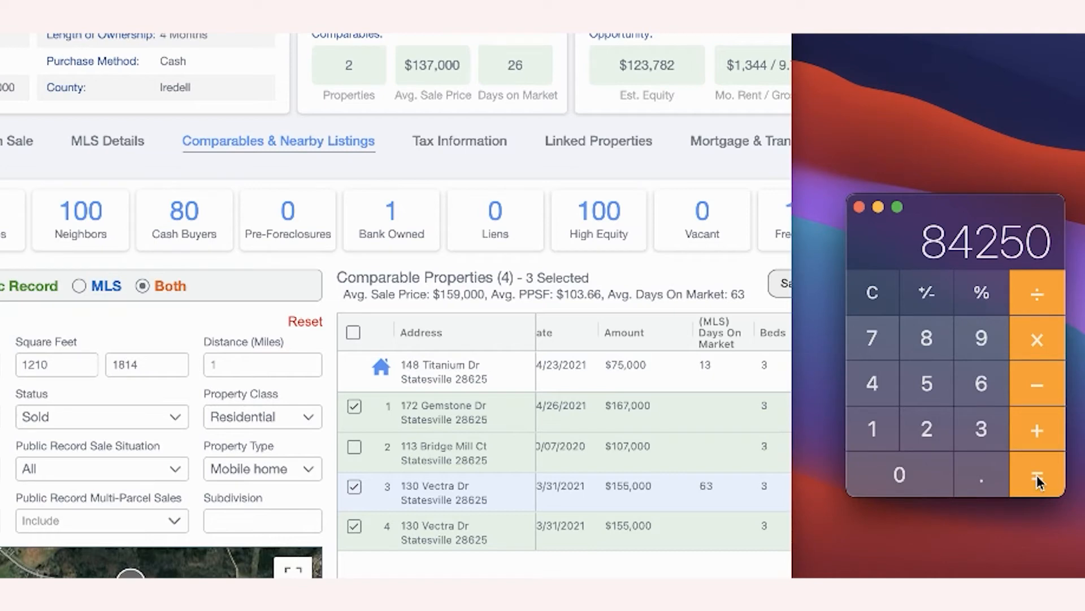
# - Subtract a further 1500 for a 69,250 offer, then clear the display to 0
pyautogui.click(1038, 390)
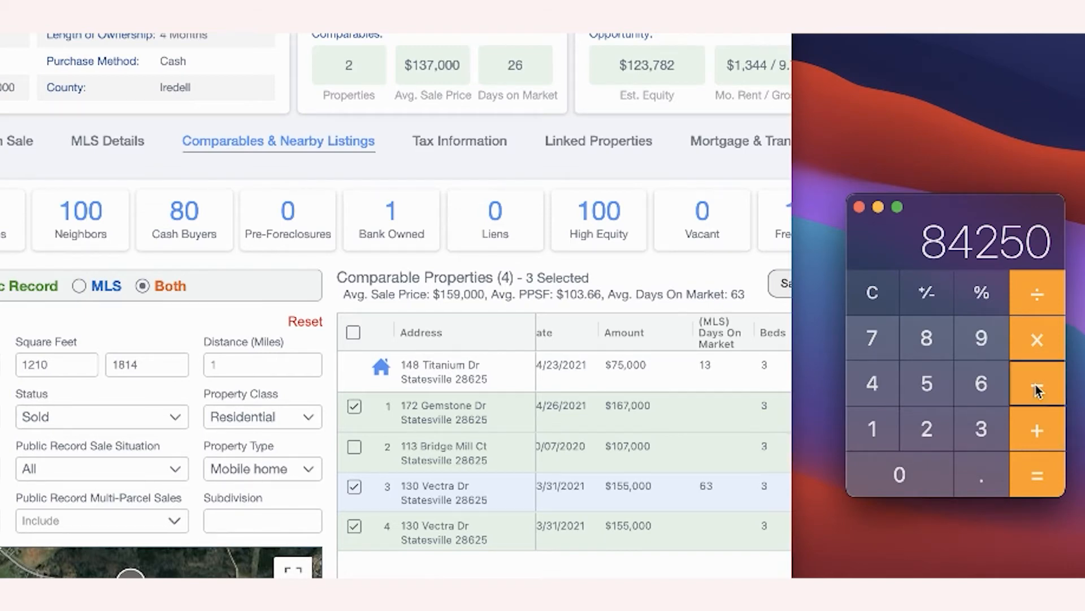
pyautogui.click(874, 427)
pyautogui.click(925, 388)
pyautogui.click(910, 469)
pyautogui.click(911, 469)
pyautogui.click(1039, 478)
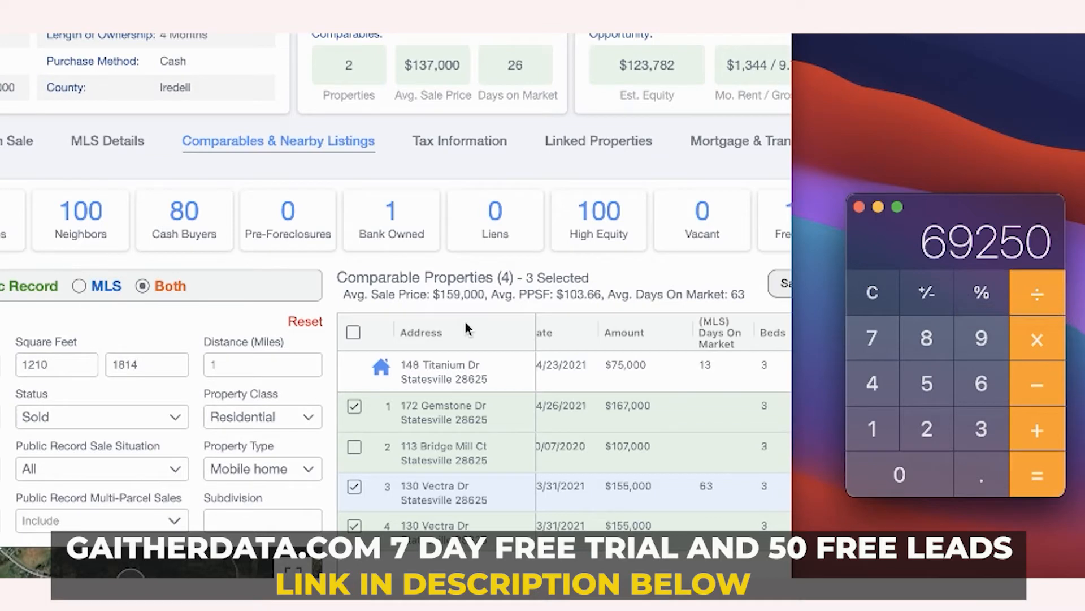
pyautogui.click(880, 290)
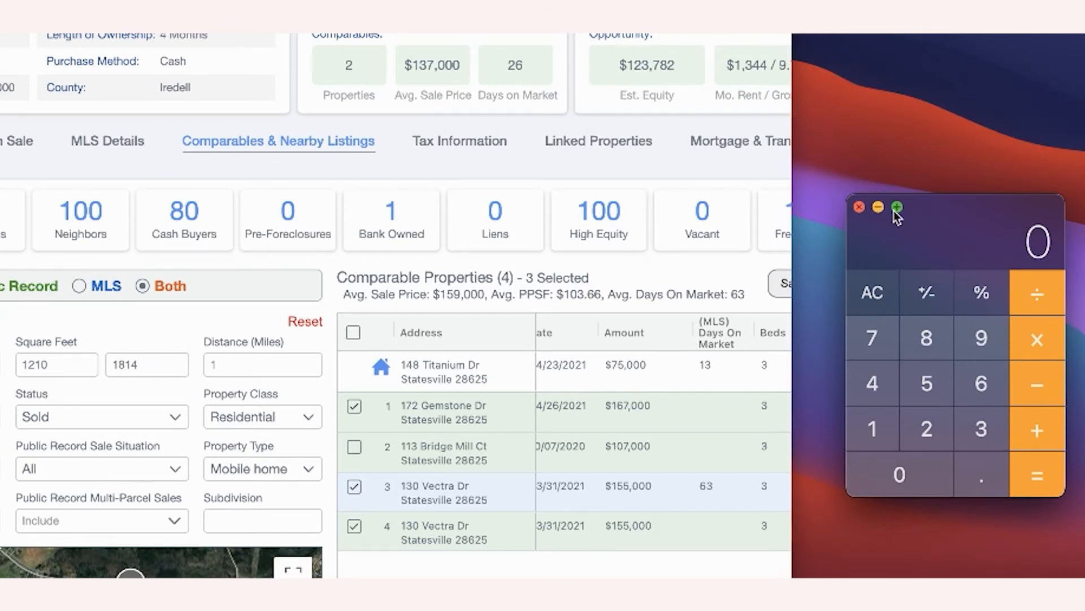
# - Close Calculator and search for the next property, a Harrisburg, NC single-family home
pyautogui.click(859, 208)
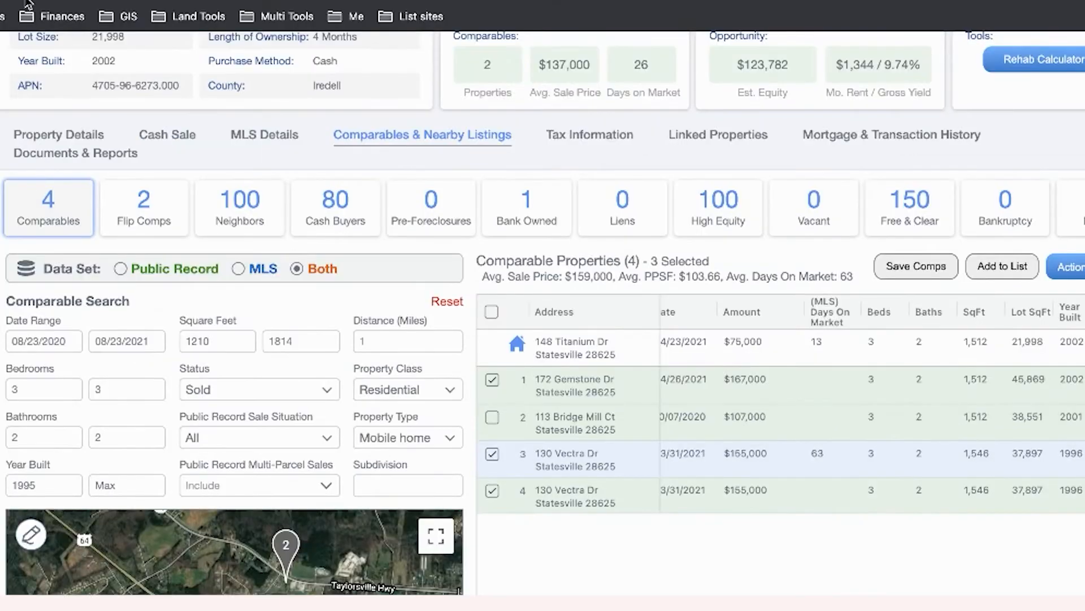
pyautogui.scroll(5, 259, 85)
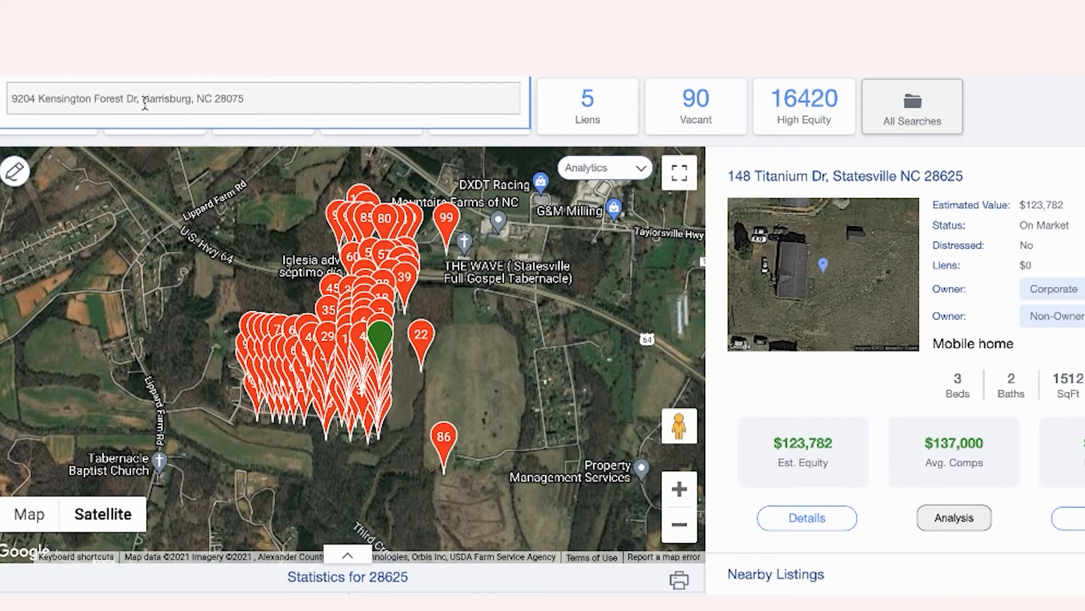
pyautogui.press('Return')
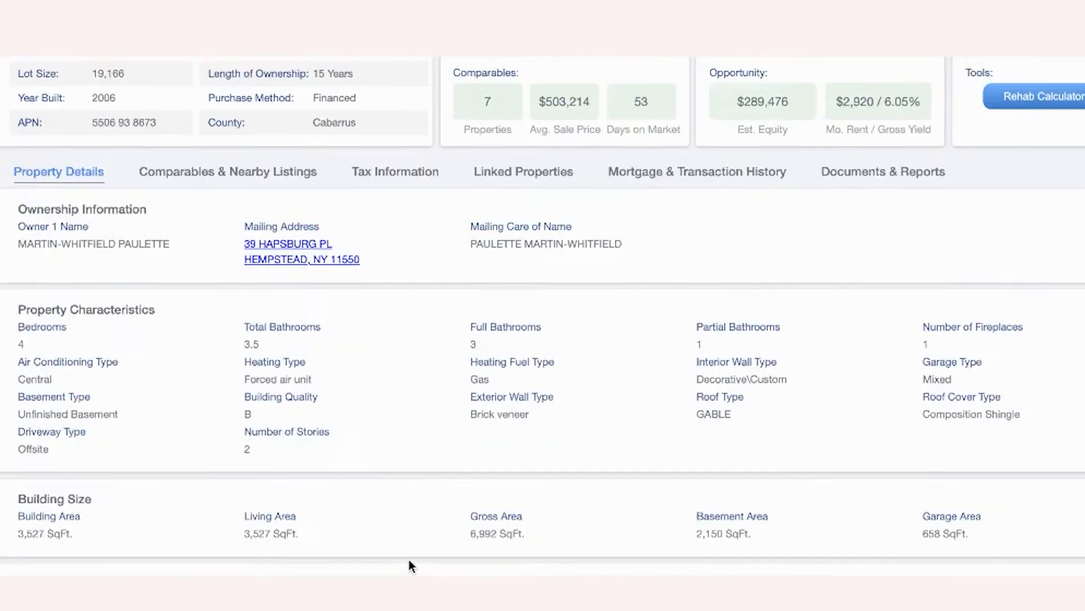
pyautogui.scroll(-10, 409, 558)
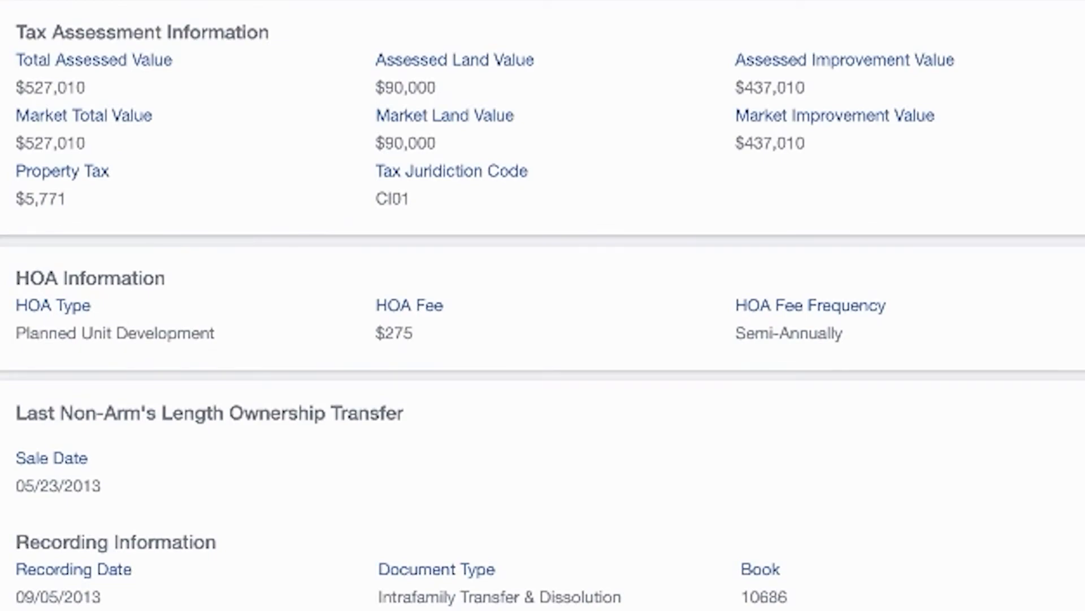
pyautogui.scroll(-5, 543, 305)
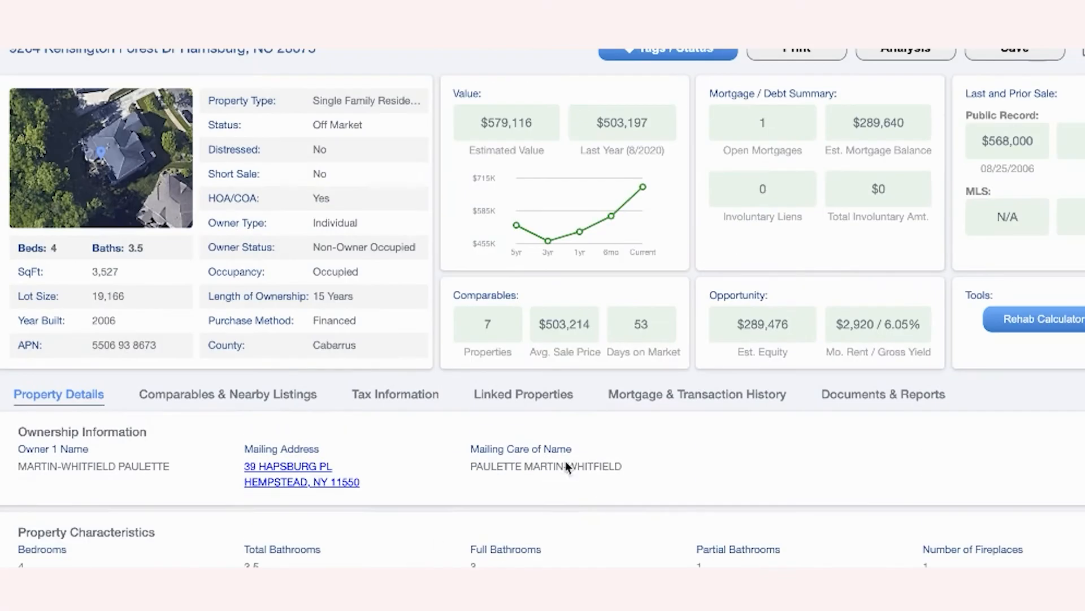
# - Check the Mortgage & Transaction History, then view the Comparables & Nearby Listings
pyautogui.click(702, 398)
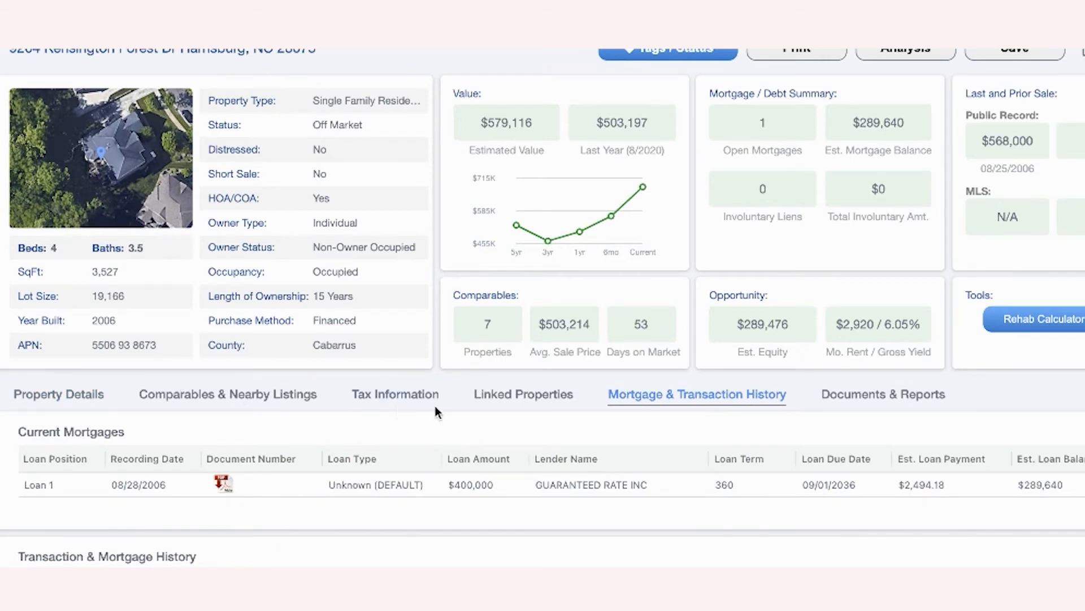
pyautogui.click(290, 398)
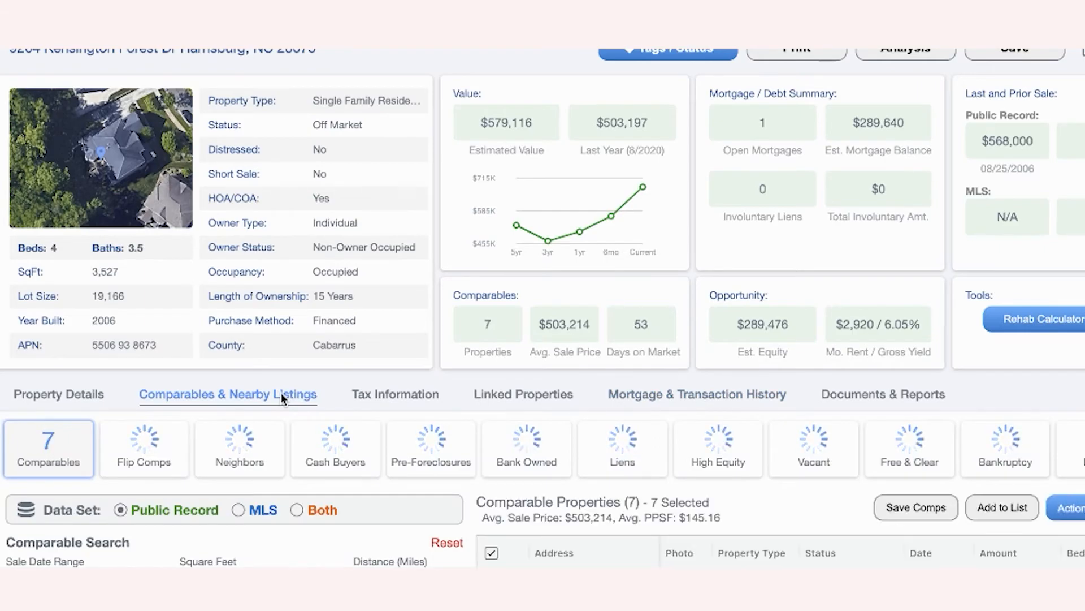
pyautogui.scroll(-7, 327, 209)
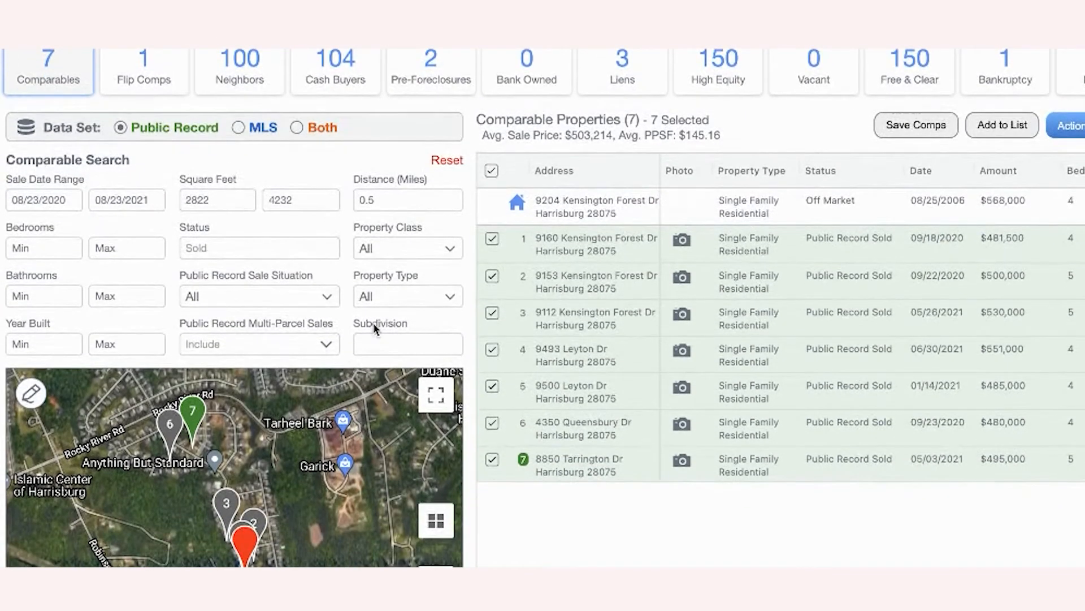
# - Switch comps to the MLS data set and filter to 4 bedrooms and 3–4 bathrooms
pyautogui.click(236, 127)
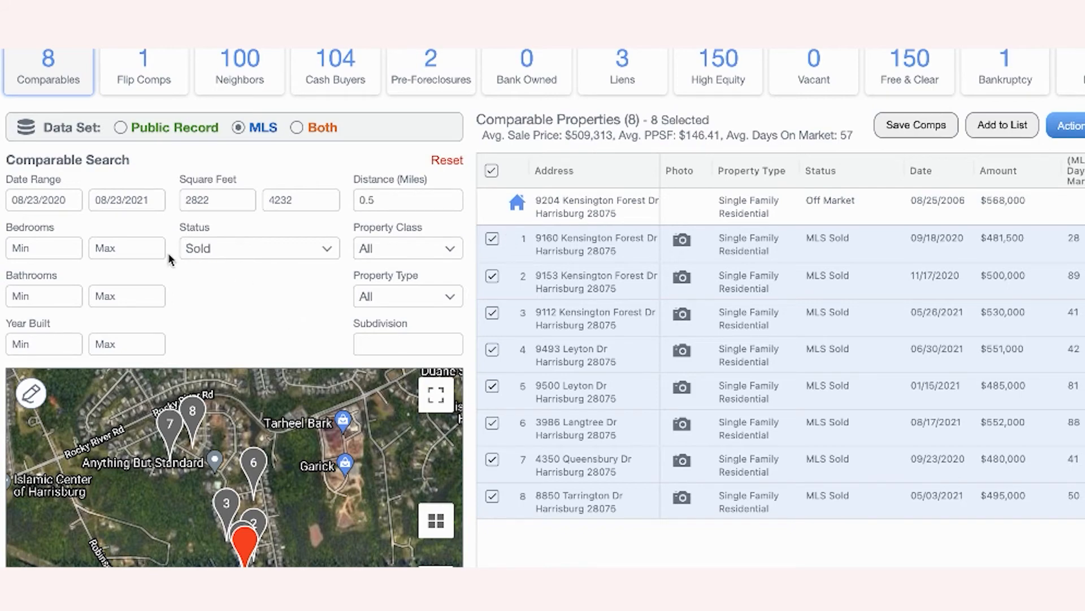
pyautogui.scroll(5, 169, 259)
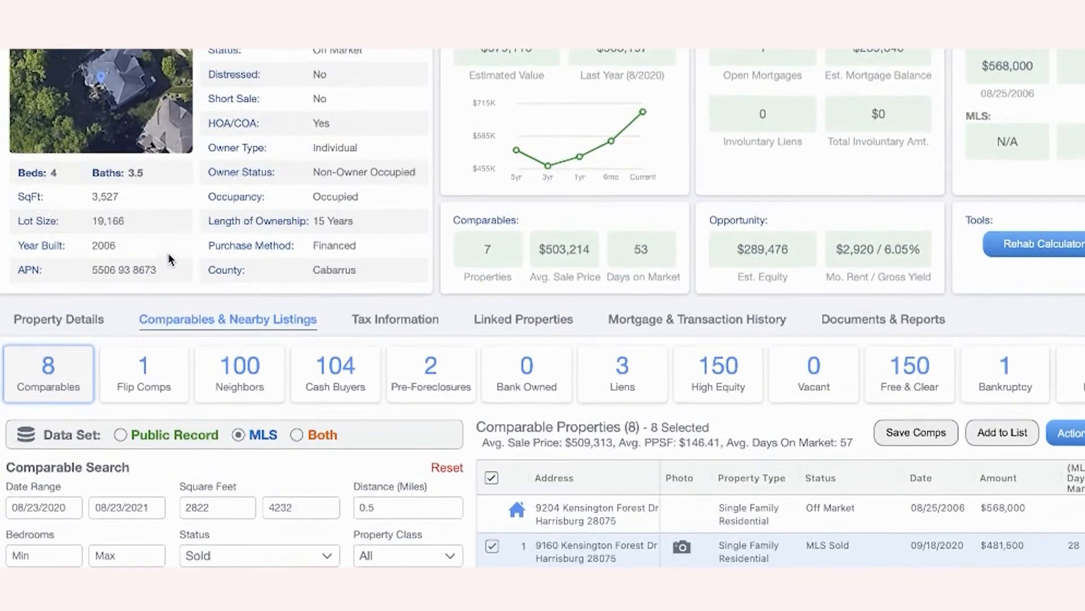
pyautogui.scroll(-3, 170, 259)
pyautogui.click(23, 399)
pyautogui.write('4')
pyautogui.click(104, 399)
pyautogui.write('4')
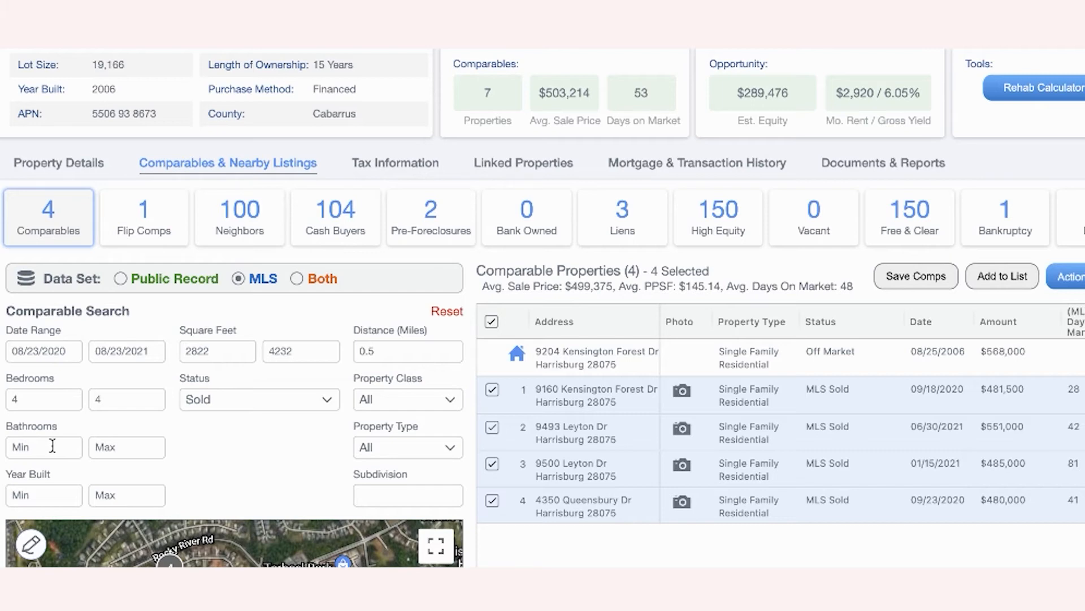
pyautogui.write('3')
pyautogui.click(141, 448)
pyautogui.write('4')
# - Limit year built to 2000–2010 and adjust the comps search distance
pyautogui.click(38, 496)
pyautogui.write('2000')
pyautogui.click(130, 491)
pyautogui.write('2010')
pyautogui.click(399, 350)
pyautogui.write('1')
pyautogui.press('BackSpace')
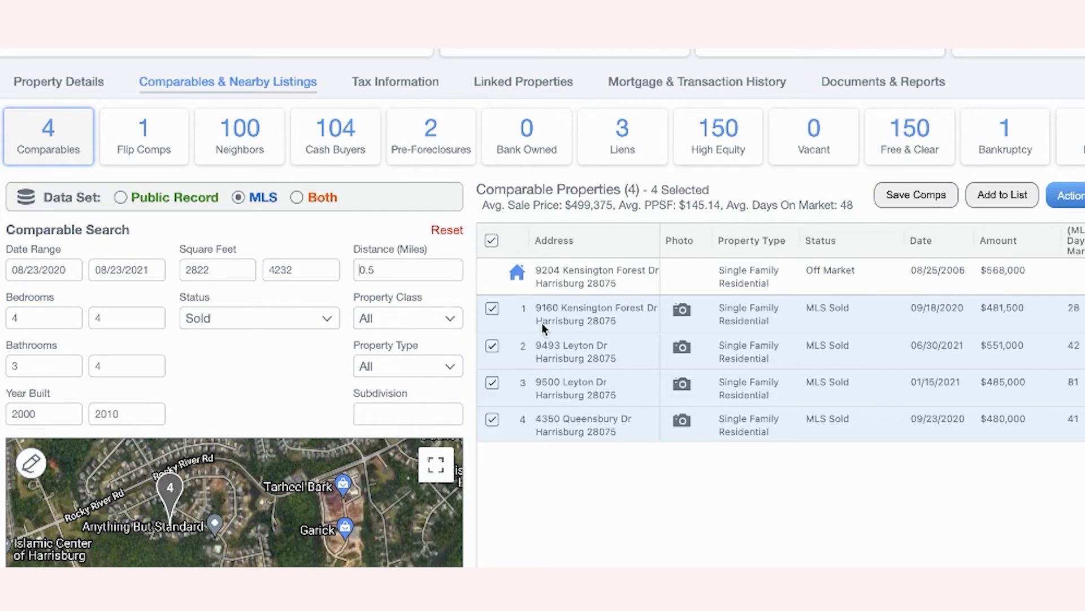
# - Restrict property class to Residential and type to Single Family, then review the comps table columns
pyautogui.click(409, 323)
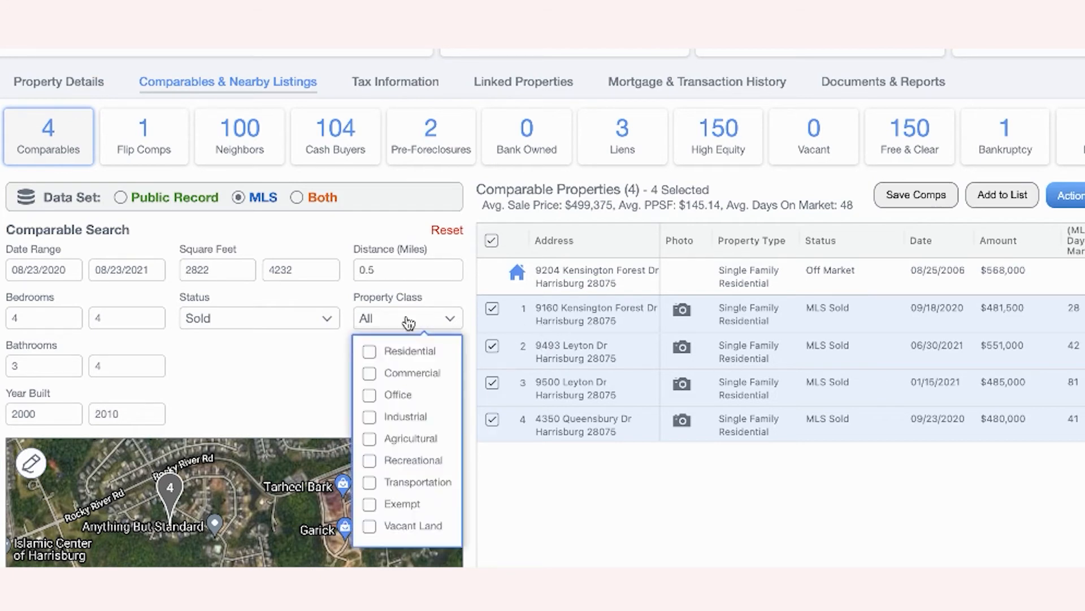
pyautogui.click(368, 354)
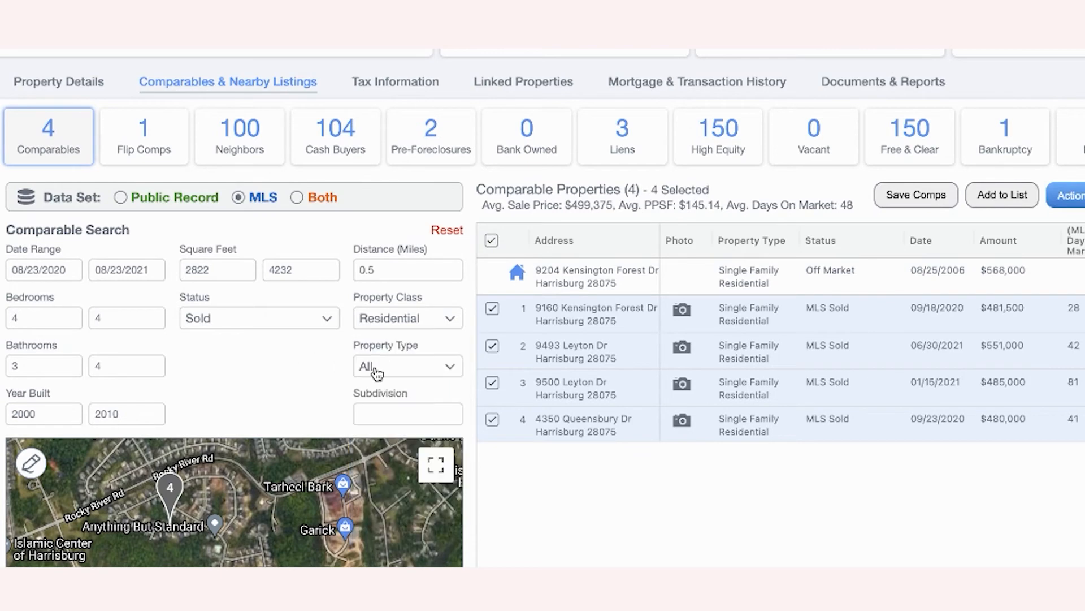
pyautogui.click(383, 368)
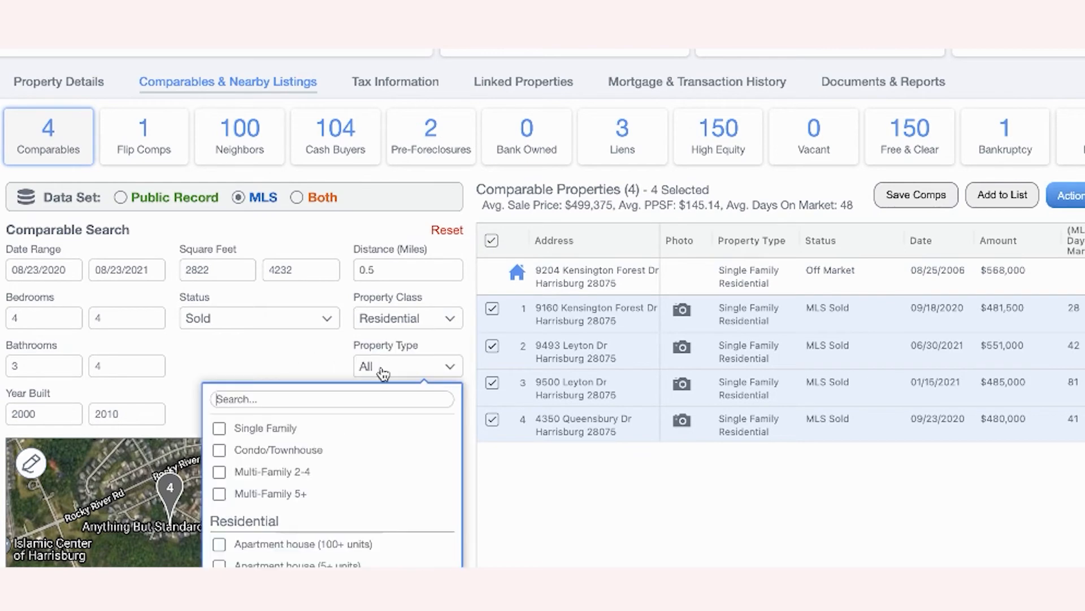
pyautogui.rightClick(215, 430)
pyautogui.click(213, 427)
pyautogui.click(218, 428)
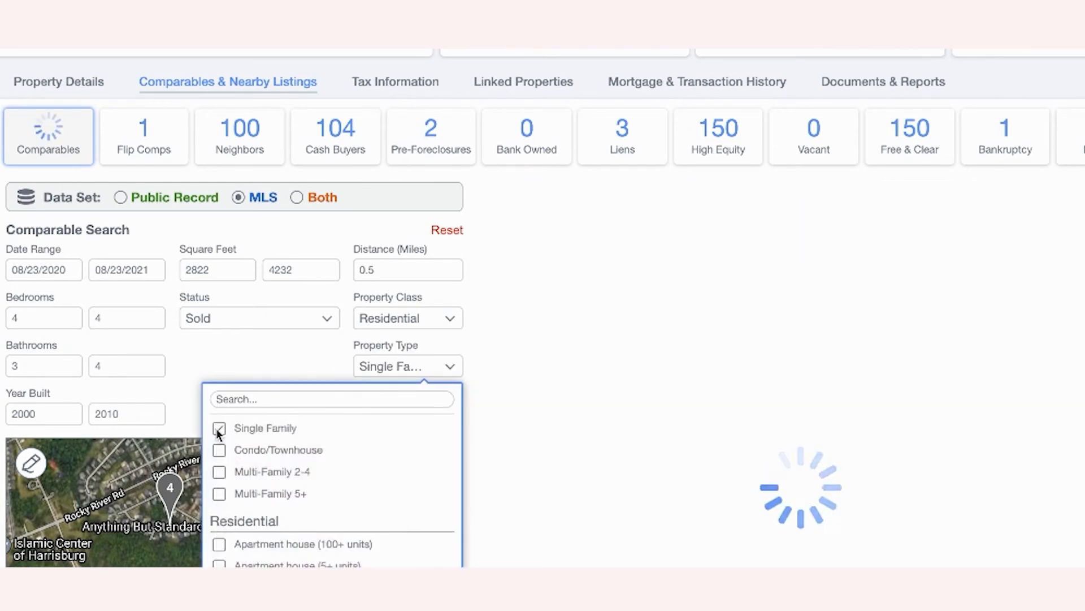
pyautogui.click(287, 338)
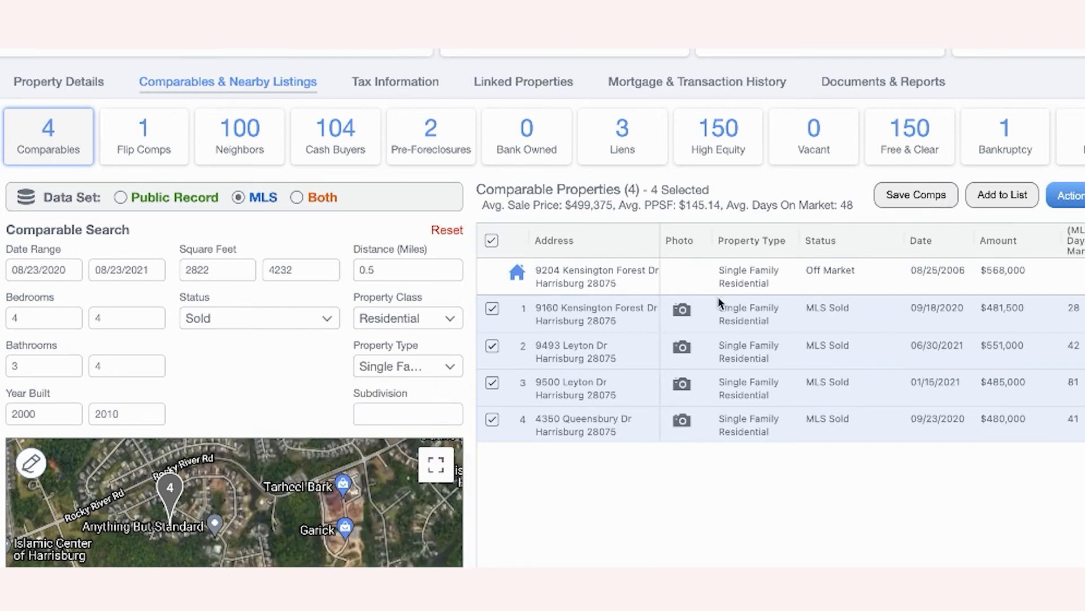
pyautogui.hscroll(5, 768, 345)
pyautogui.hscroll(-1, 768, 345)
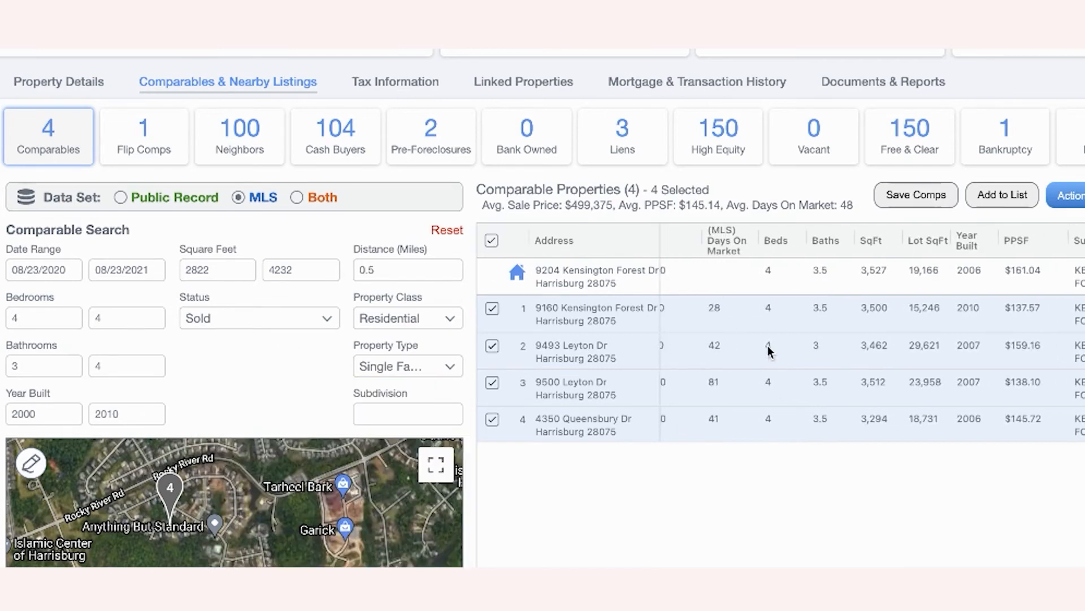
pyautogui.hscroll(4, 768, 346)
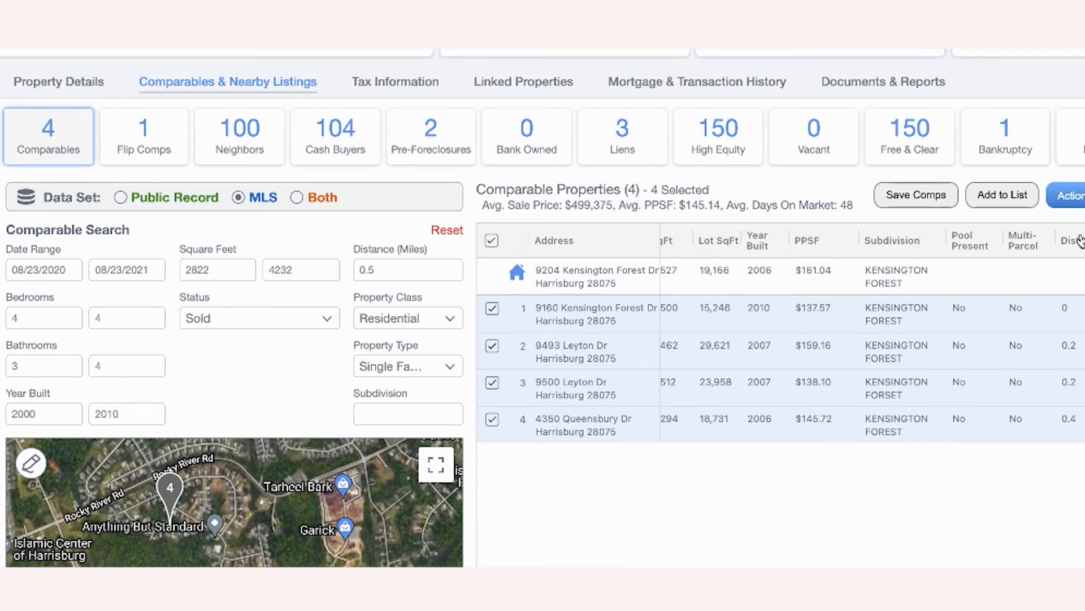
pyautogui.hscroll(-8, 923, 354)
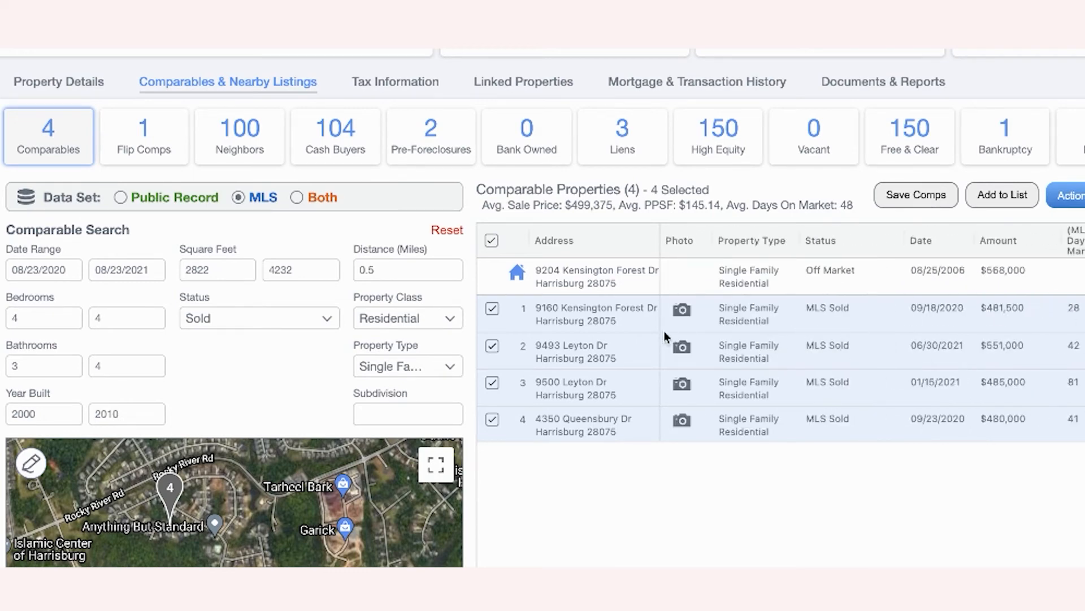
pyautogui.click(682, 311)
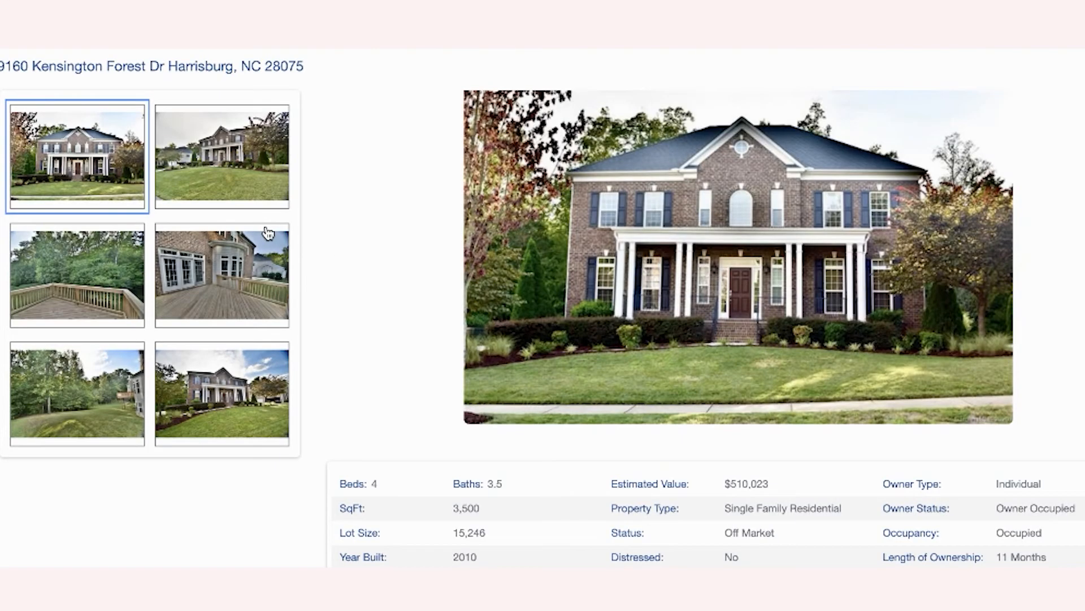
pyautogui.click(238, 284)
pyautogui.click(170, 362)
pyautogui.click(127, 366)
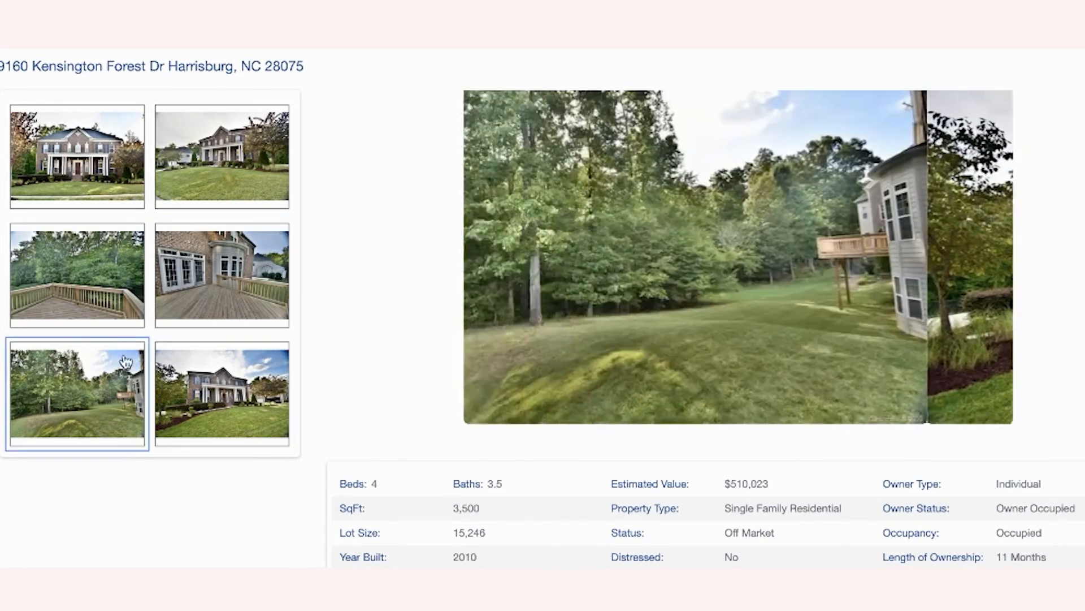
pyautogui.click(109, 313)
pyautogui.click(223, 264)
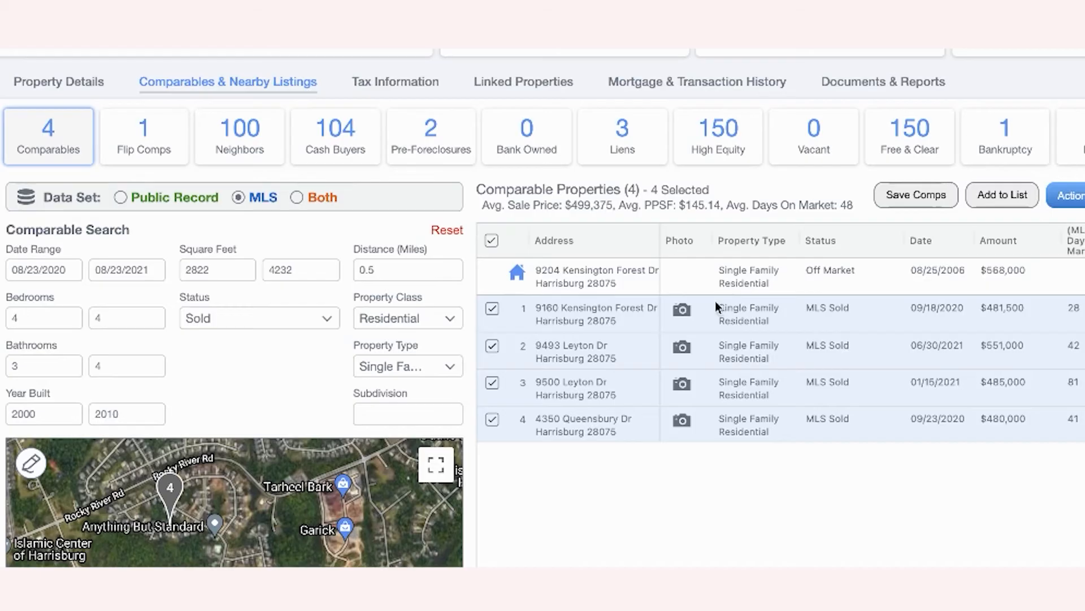
pyautogui.click(682, 346)
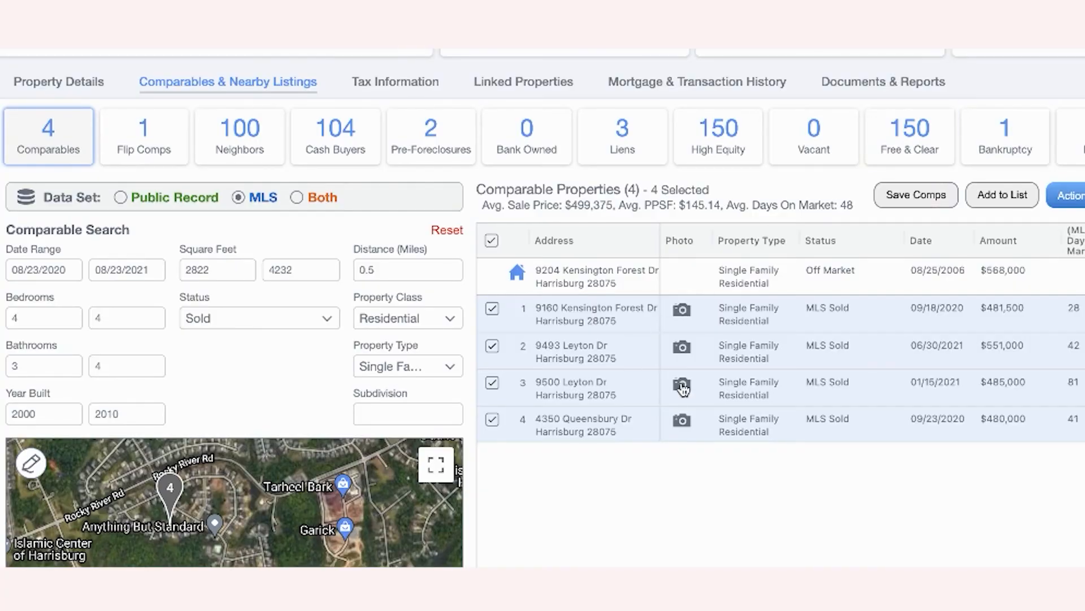
pyautogui.click(682, 386)
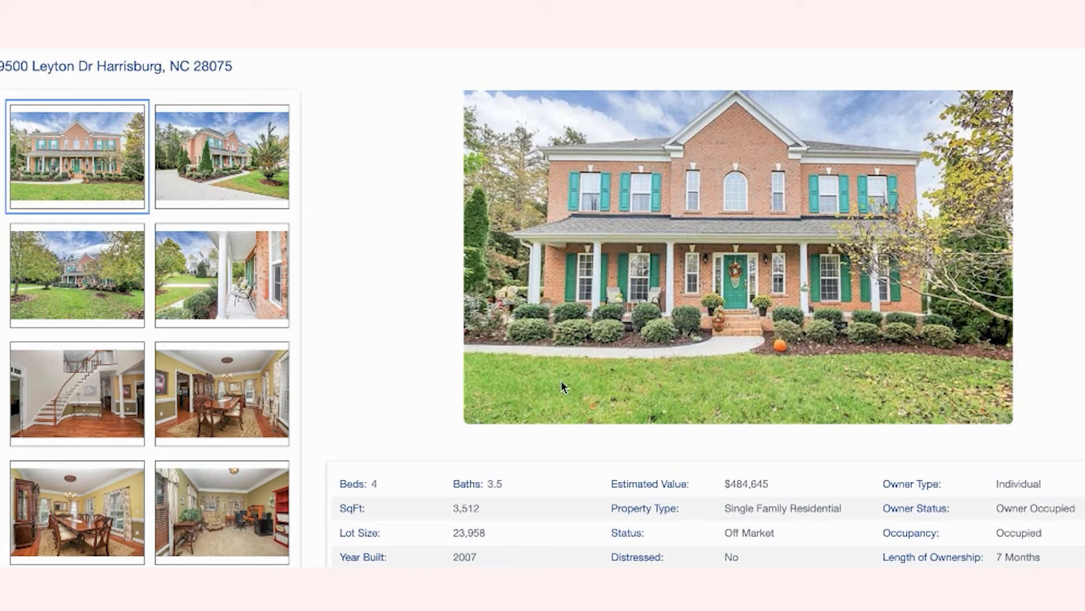
pyautogui.click(236, 402)
pyautogui.click(112, 404)
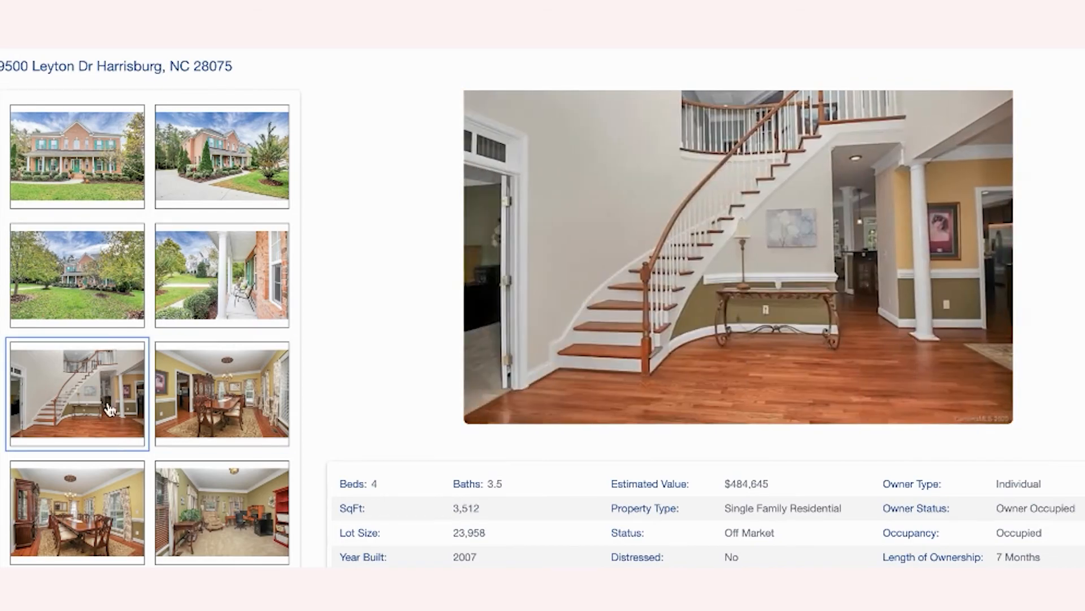
pyautogui.click(86, 466)
pyautogui.scroll(-5, 86, 463)
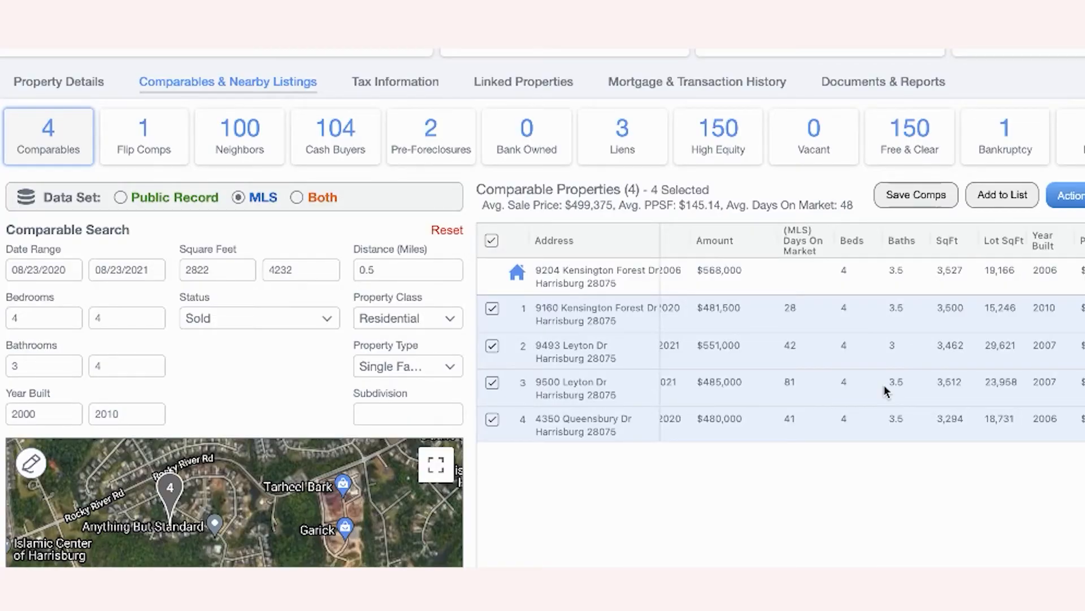
# - Scroll the four Harrisburg MLS-sold comps across to review their sale dates and prices
pyautogui.hscroll(5, 1023, 362)
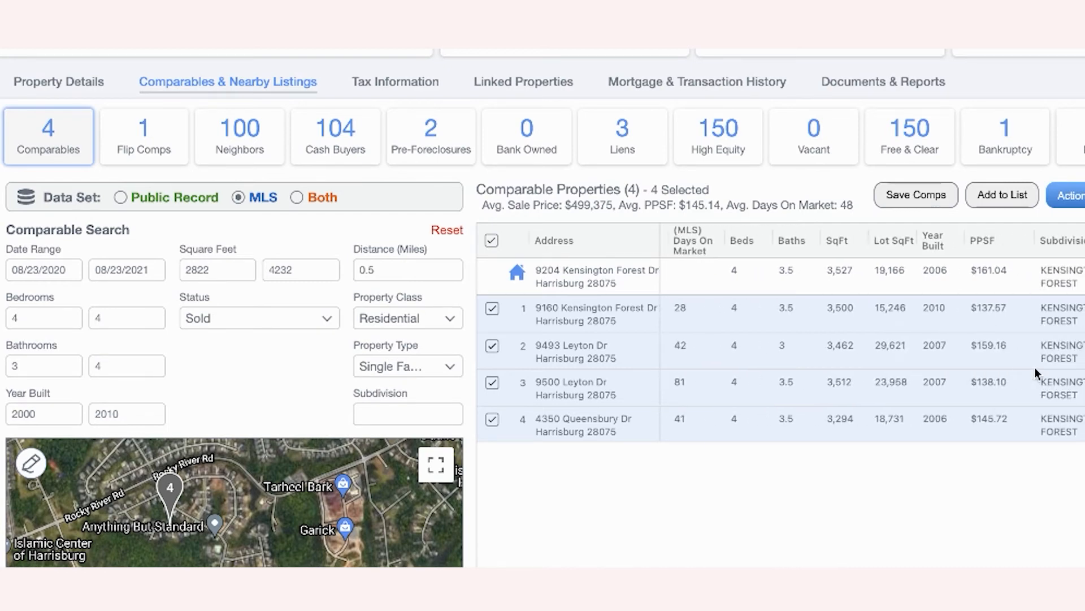
pyautogui.hscroll(3, 1020, 374)
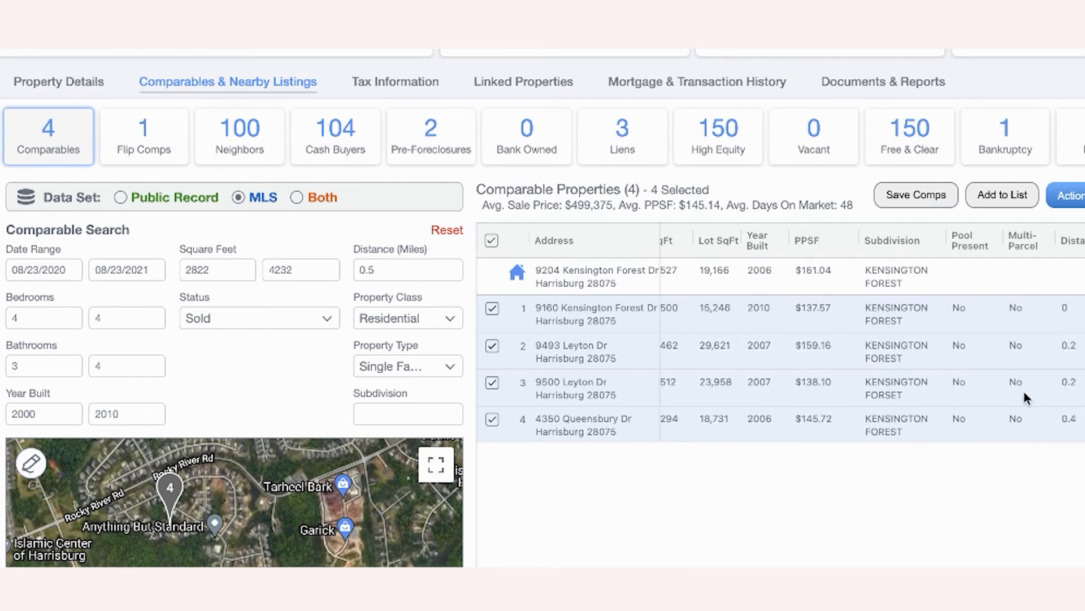
pyautogui.hscroll(-8, 895, 352)
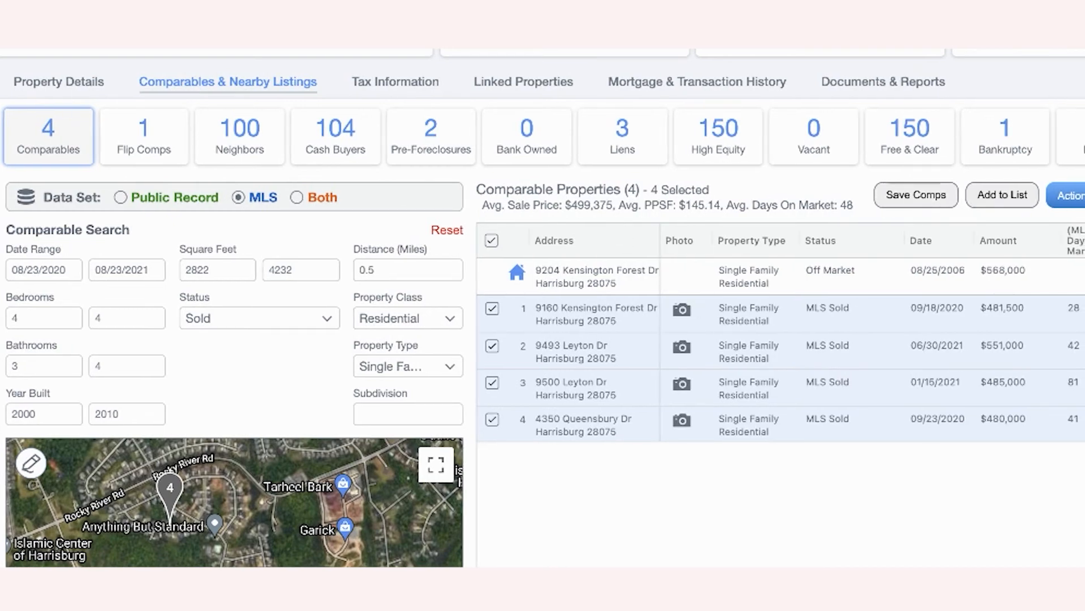
pyautogui.scroll(1, 543, 308)
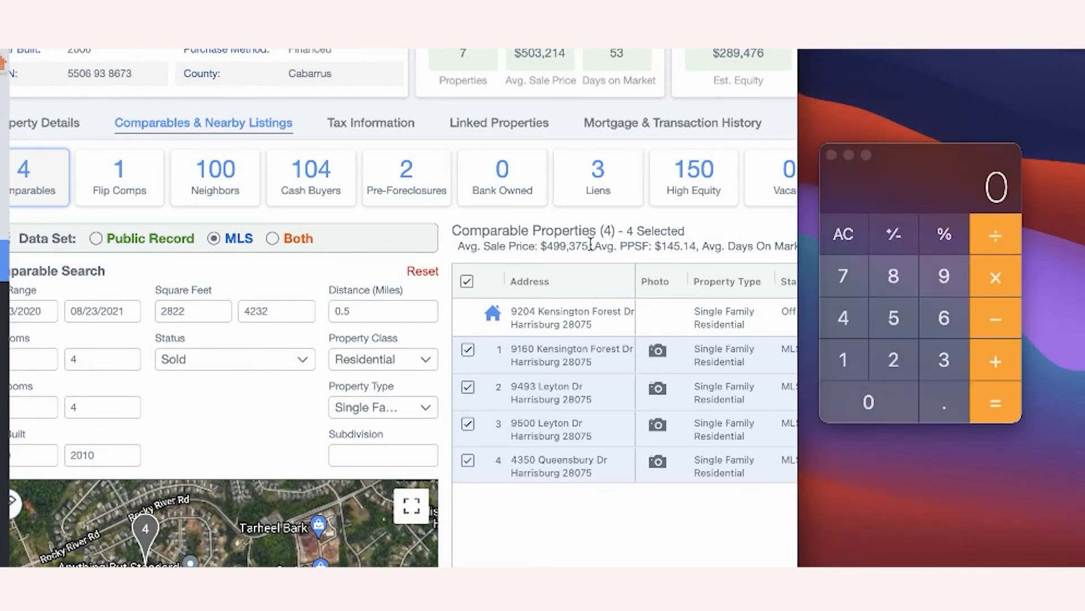
# - Multiply the $145.14 average PPSF by the Harrisburg home's 3,527 sq ft, yielding 511,908.78
pyautogui.moveTo(590, 246); pyautogui.dragTo(542, 243)
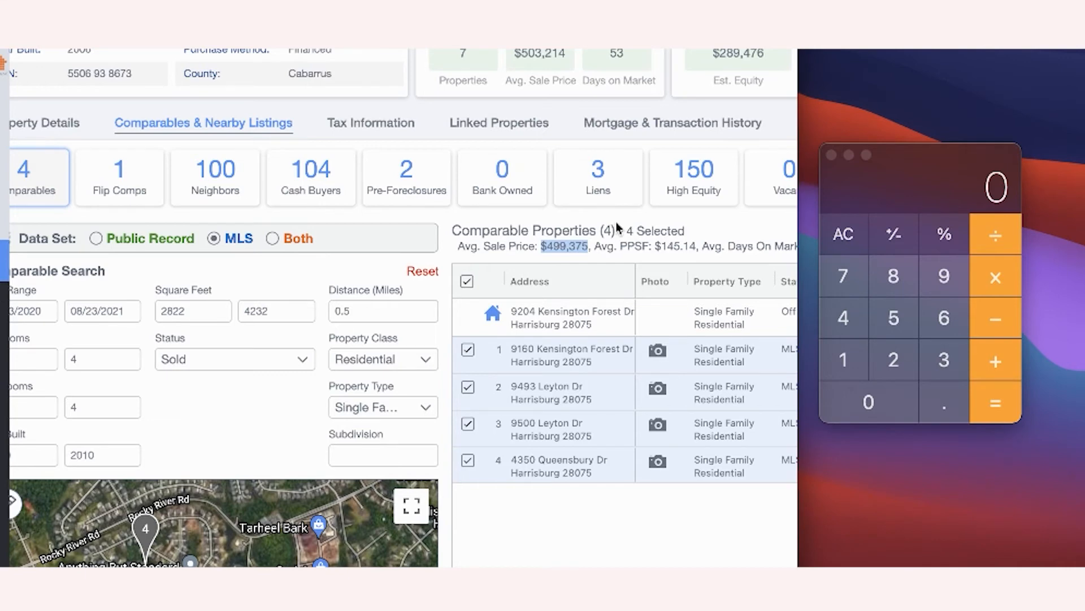
pyautogui.click(666, 247)
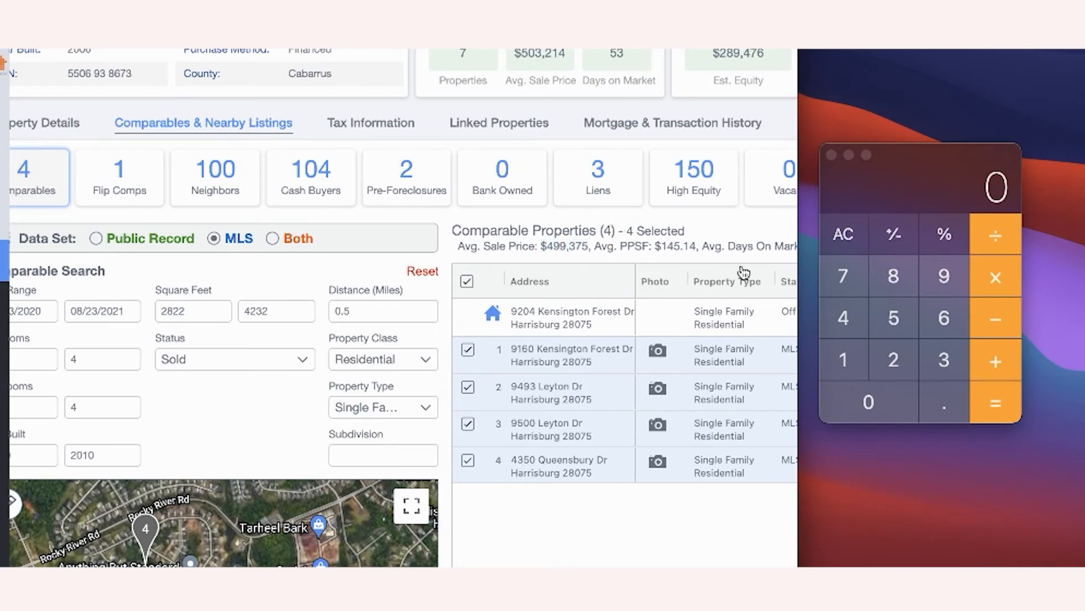
pyautogui.click(932, 403)
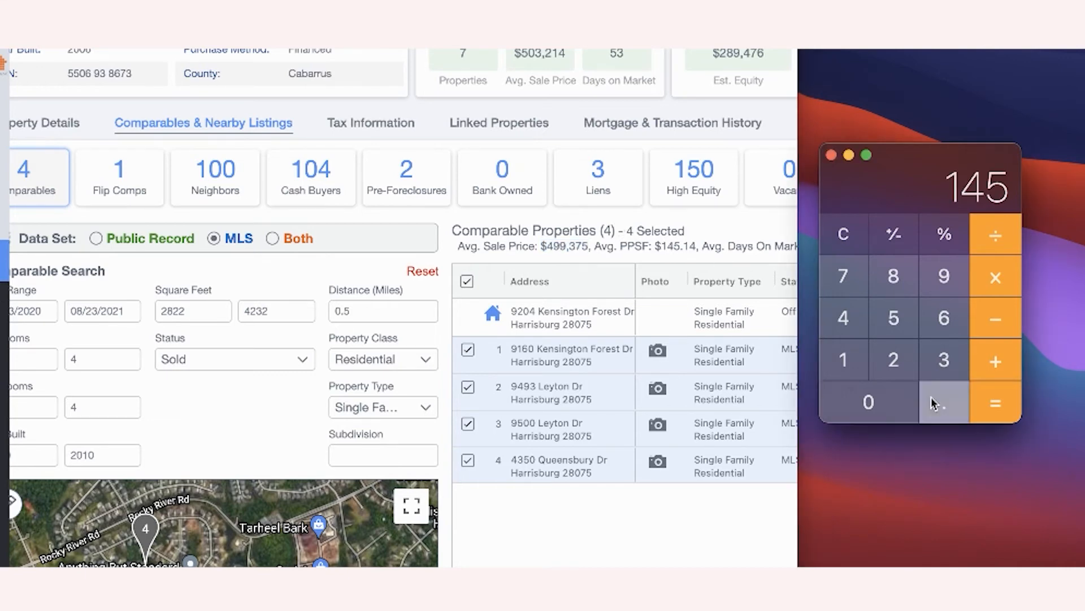
pyautogui.click(853, 362)
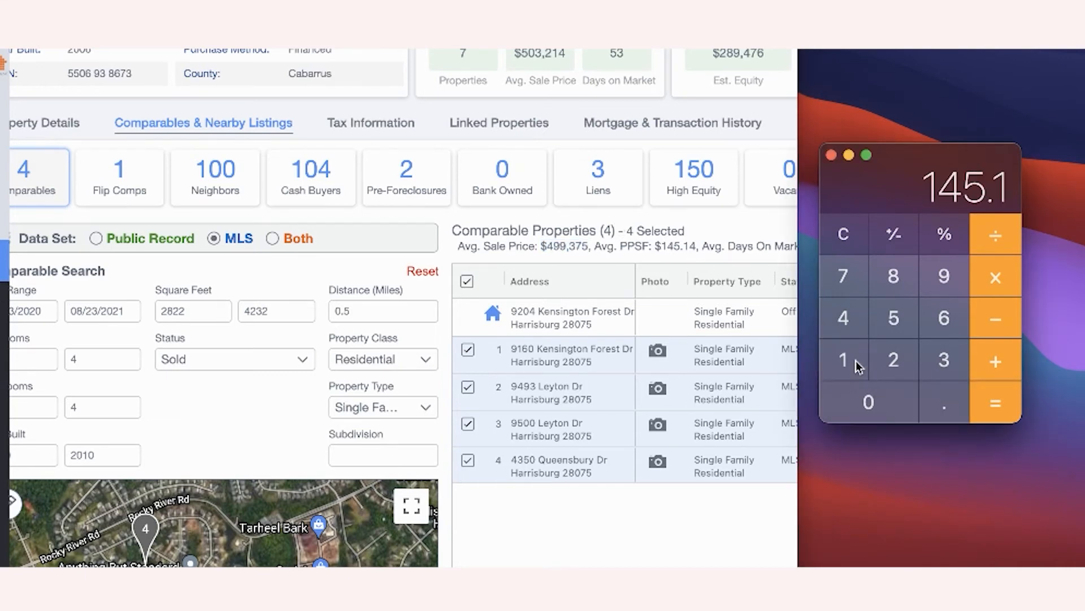
pyautogui.click(847, 315)
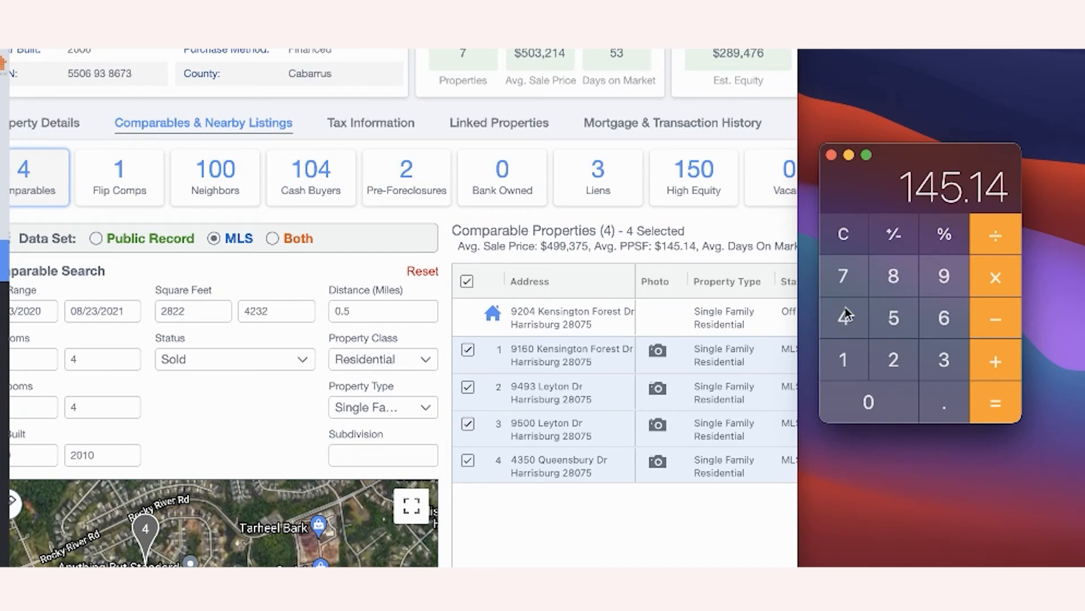
pyautogui.click(990, 281)
pyautogui.scroll(5, 322, 162)
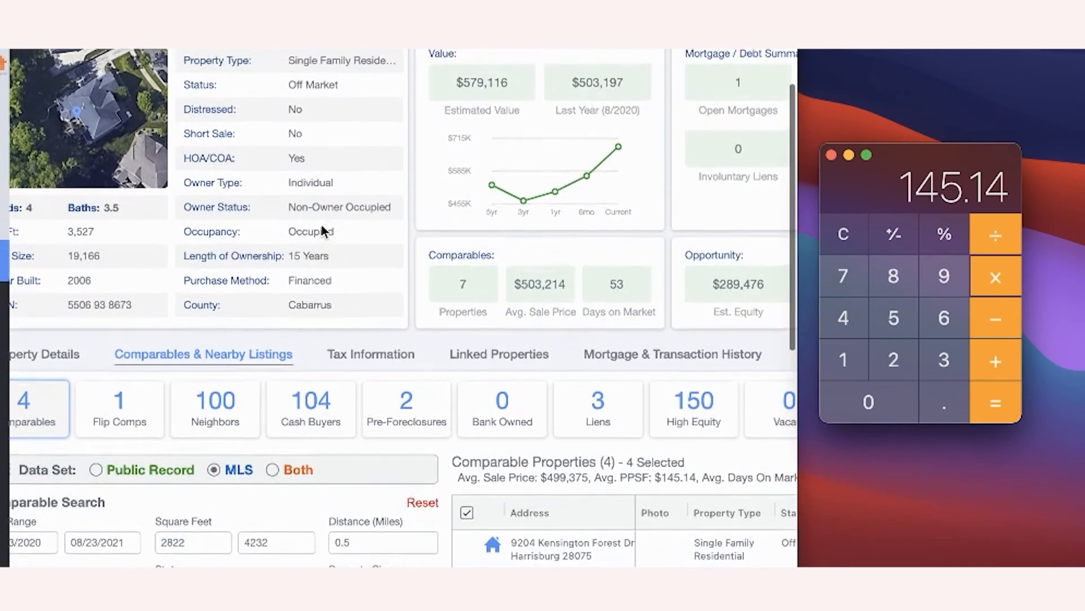
pyautogui.click(933, 361)
pyautogui.click(894, 318)
pyautogui.click(894, 358)
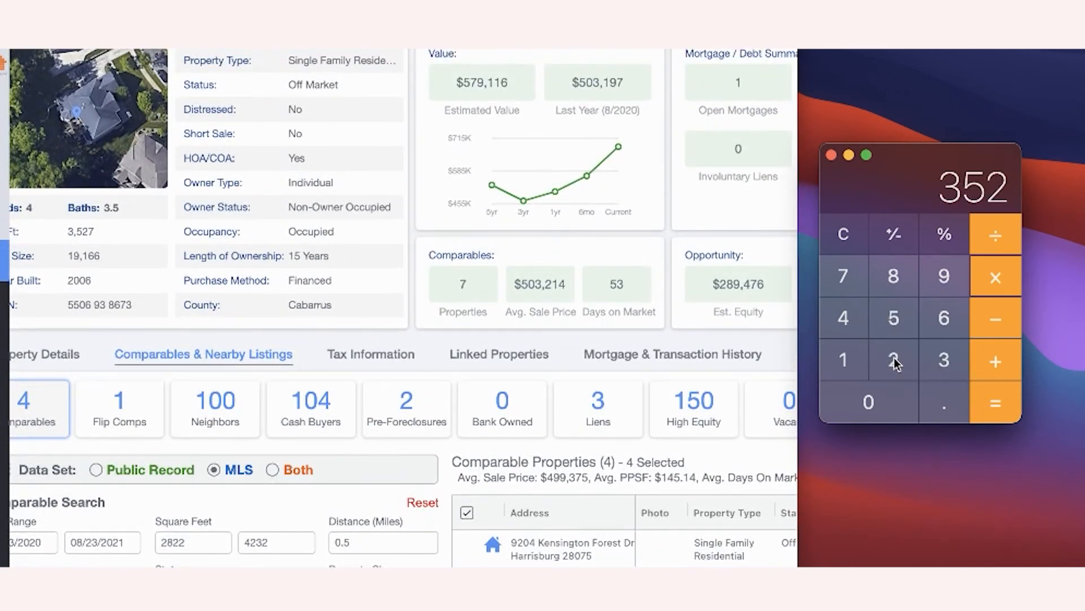
pyautogui.click(849, 279)
pyautogui.click(995, 403)
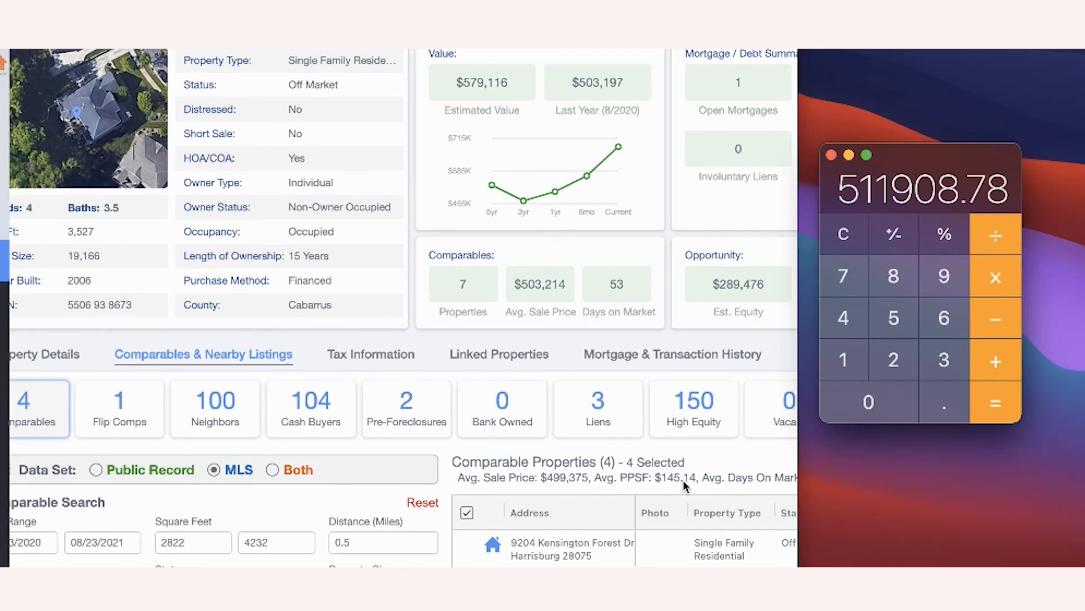
pyautogui.scroll(-5, 684, 485)
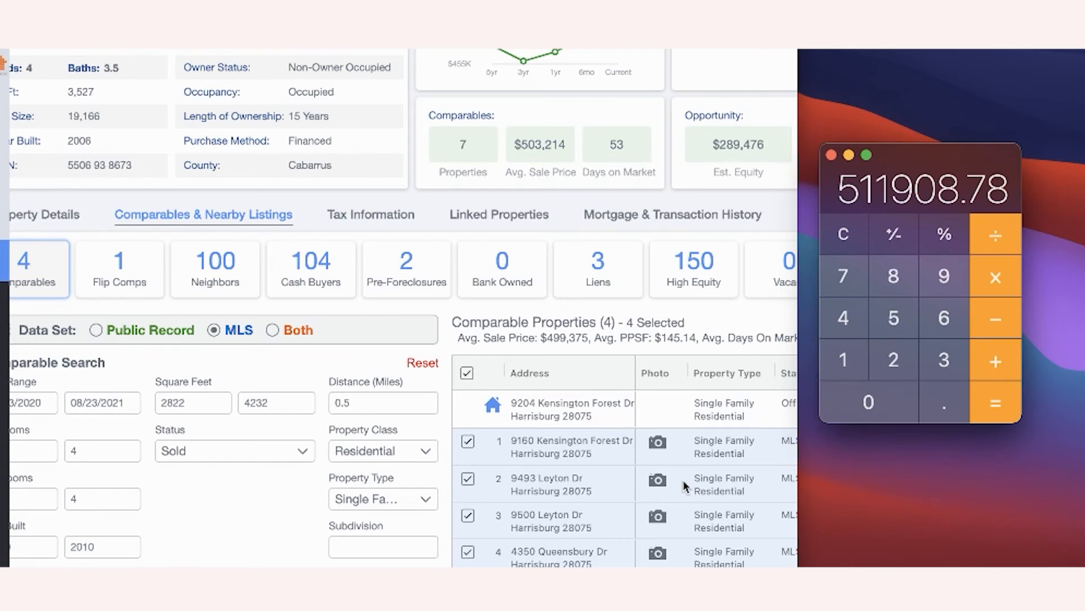
pyautogui.hscroll(10, 685, 487)
pyautogui.hscroll(5, 685, 486)
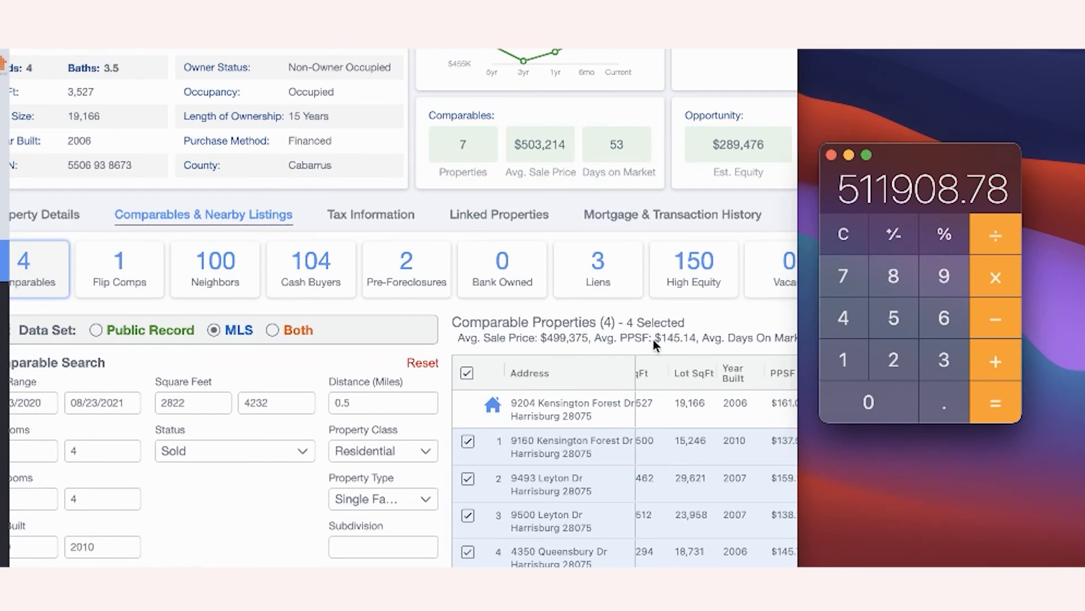
pyautogui.hscroll(5, 653, 339)
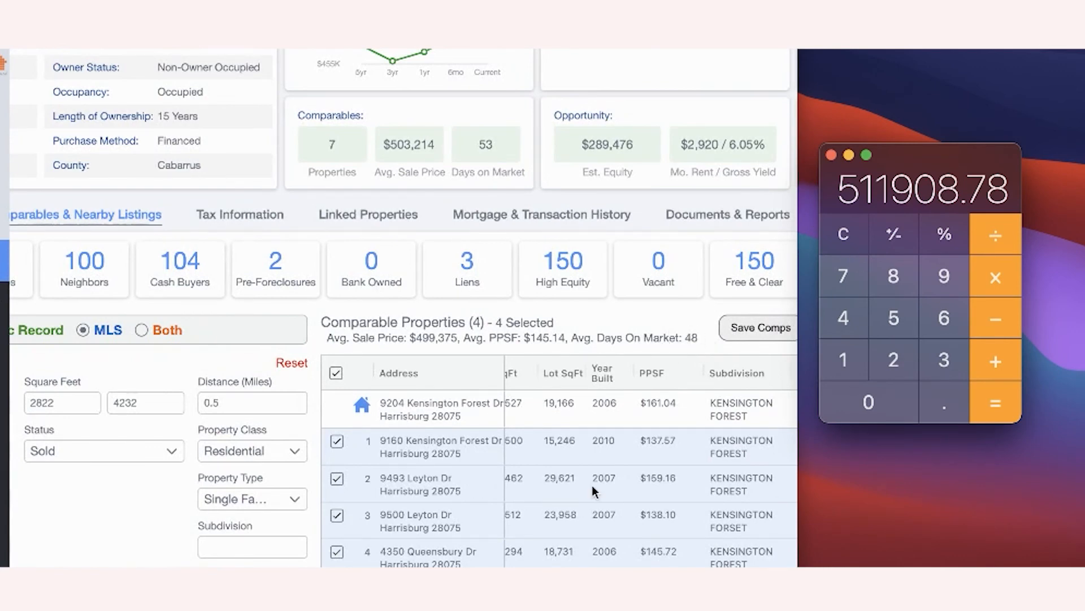
pyautogui.hscroll(8, 592, 485)
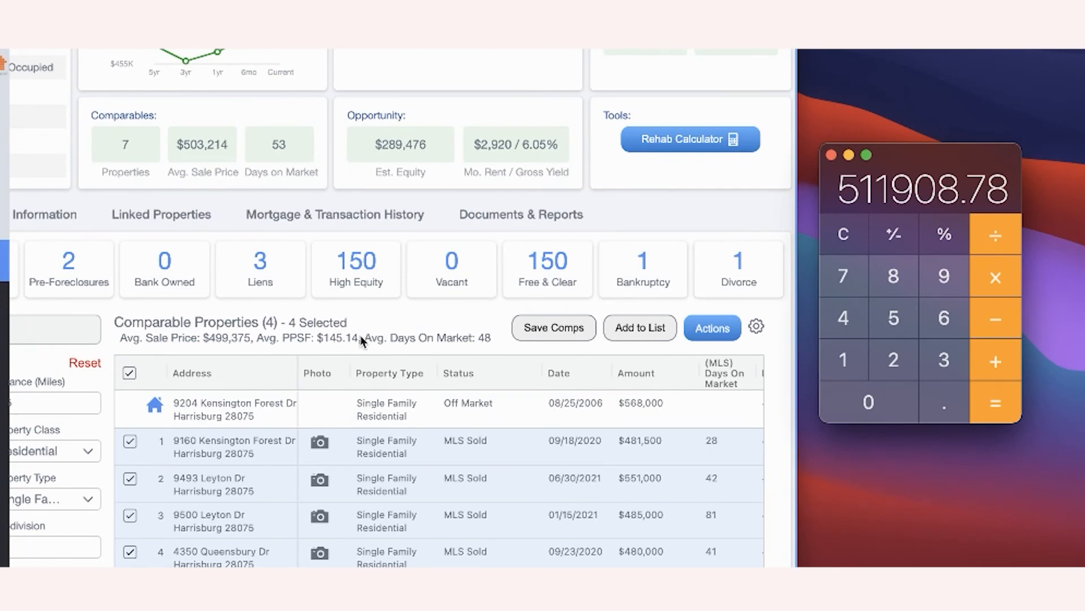
pyautogui.click(122, 346)
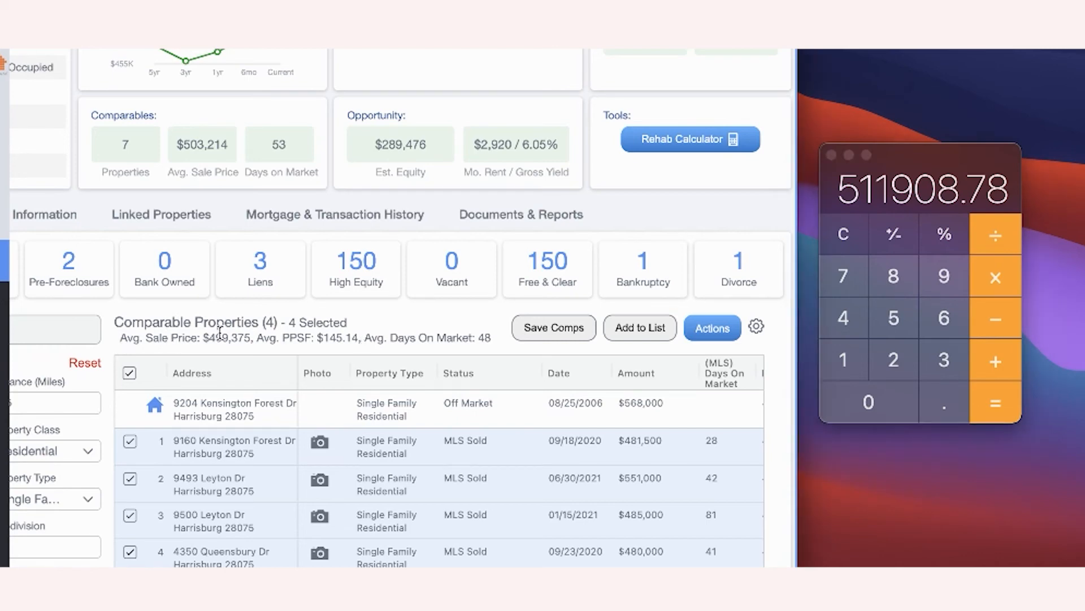
pyautogui.moveTo(251, 338); pyautogui.dragTo(202, 339)
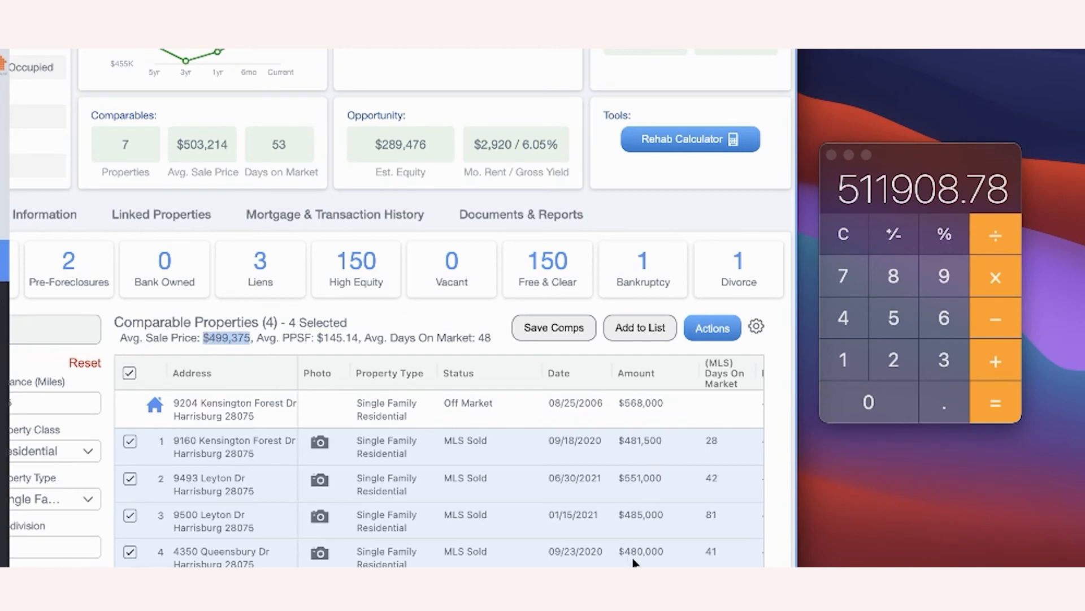
pyautogui.moveTo(360, 334); pyautogui.dragTo(283, 333)
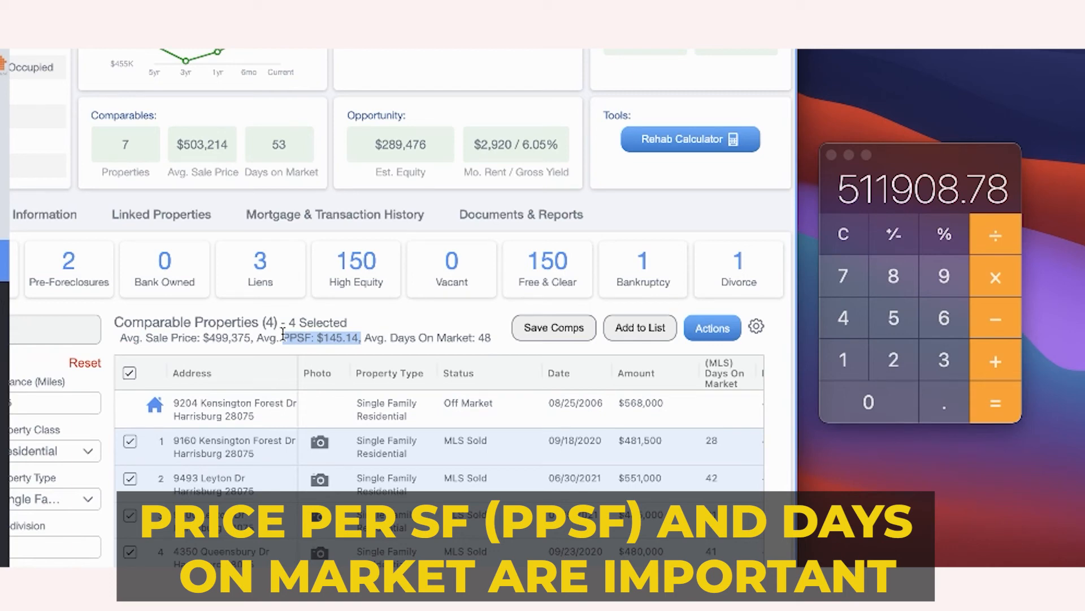
pyautogui.moveTo(120, 337); pyautogui.dragTo(491, 335)
pyautogui.click(503, 342)
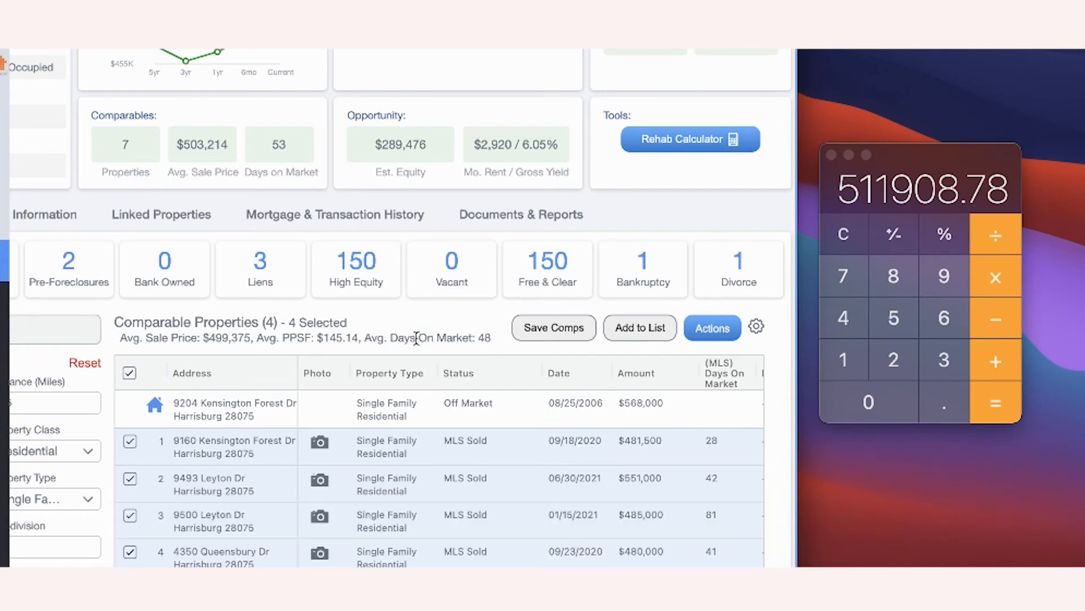